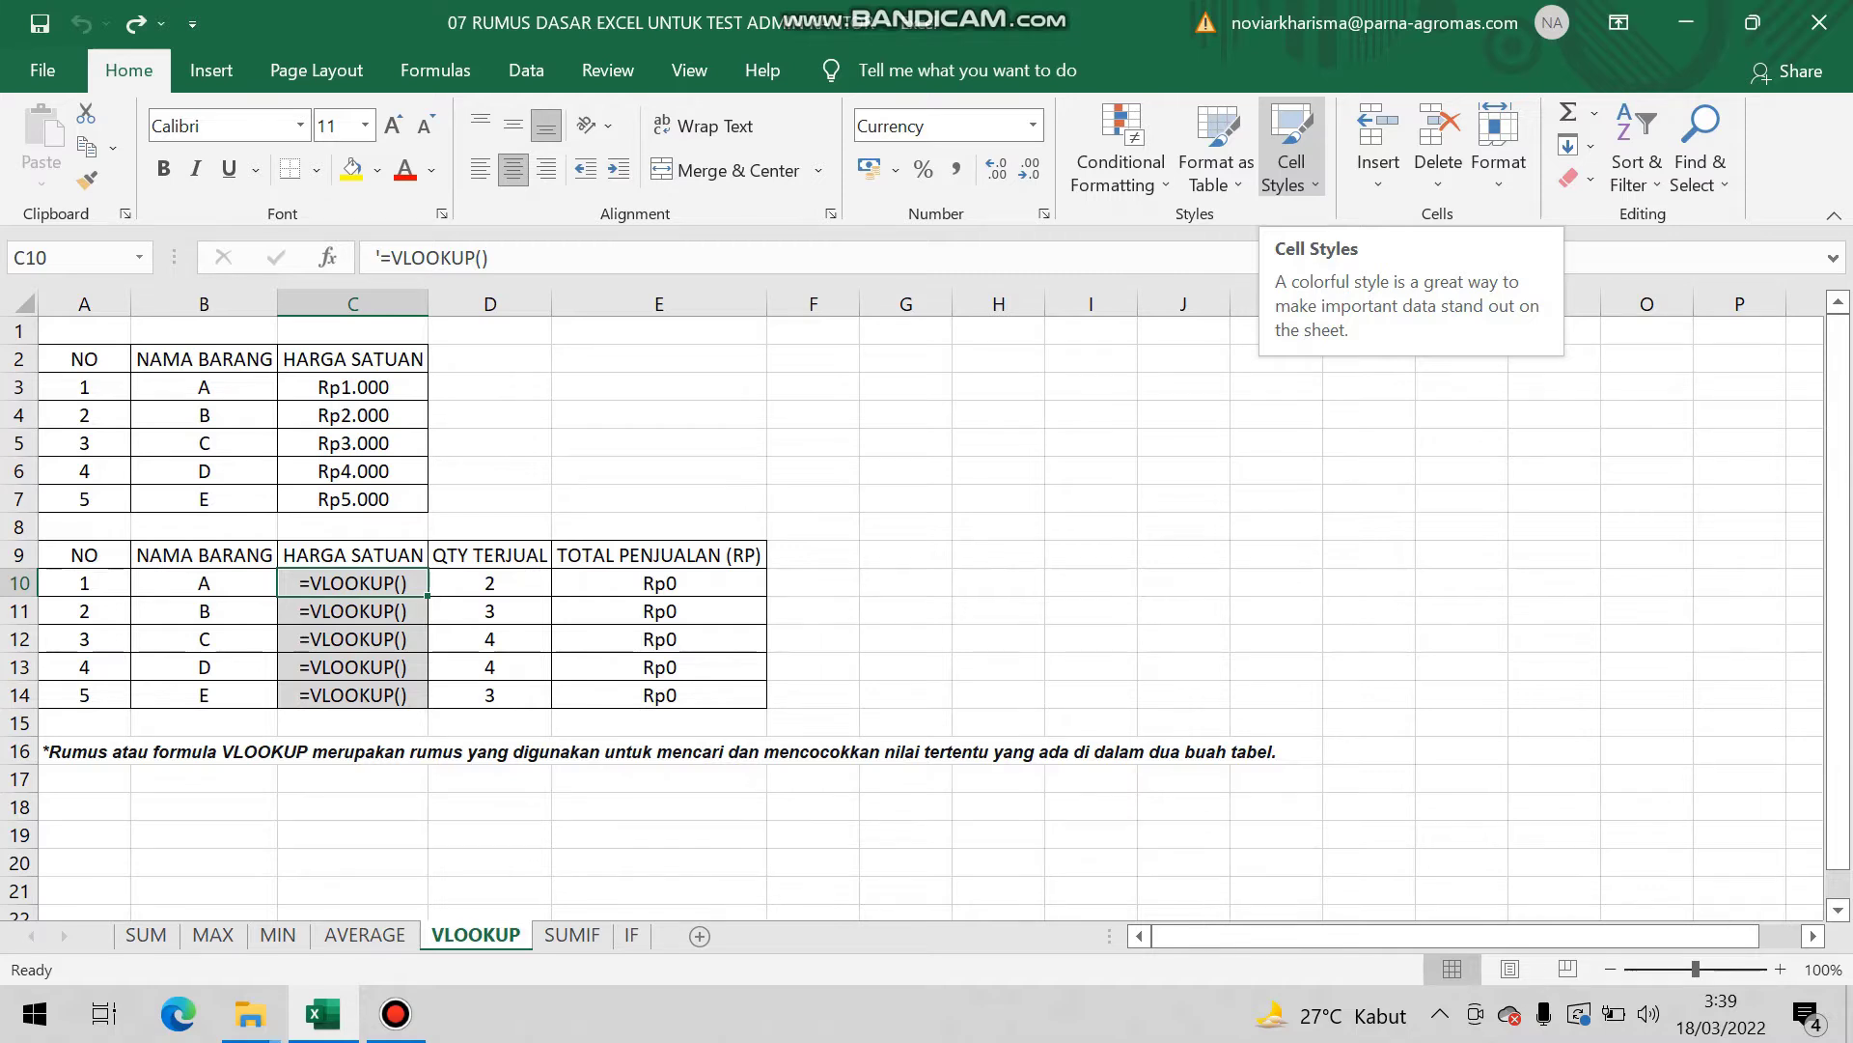
# - Enter the formula =VLOOKUP(B10;B3:C7;2) in cell C10 to look up item A's unit price
pyautogui.press('Down')
pyautogui.press('Up')
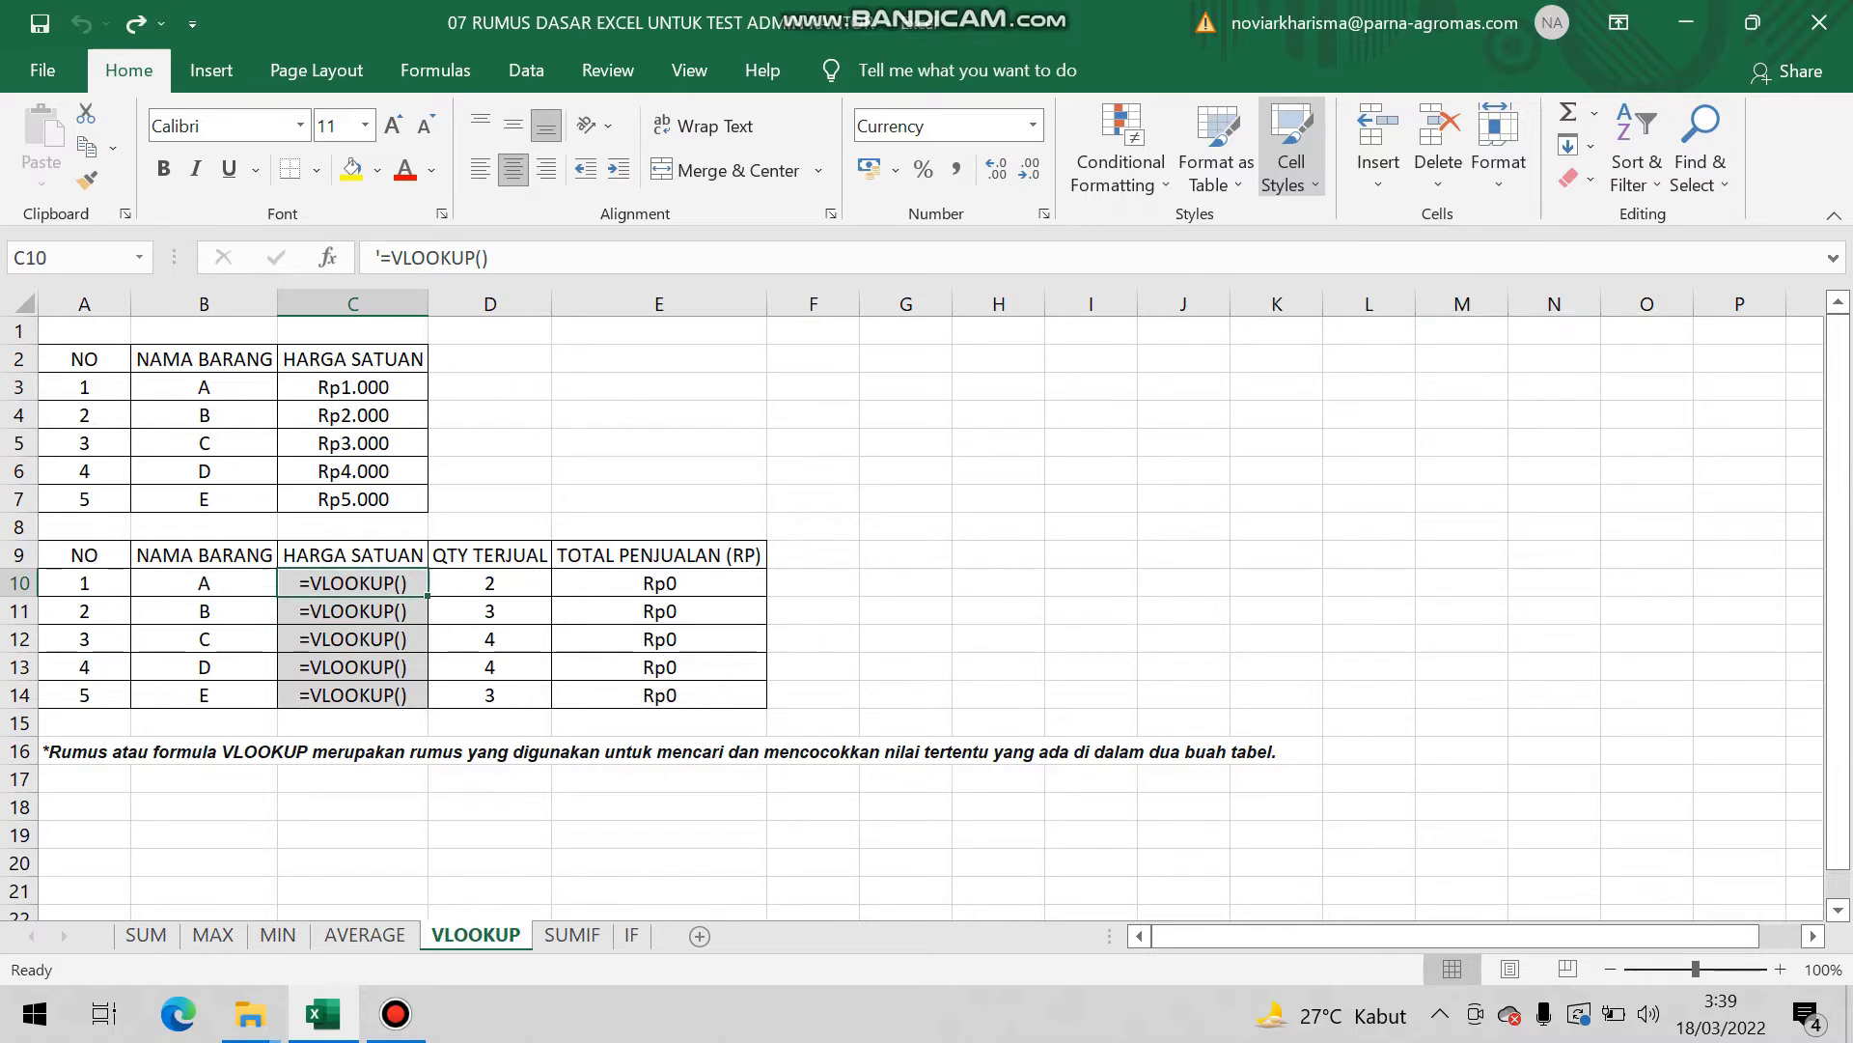
pyautogui.write('=V')
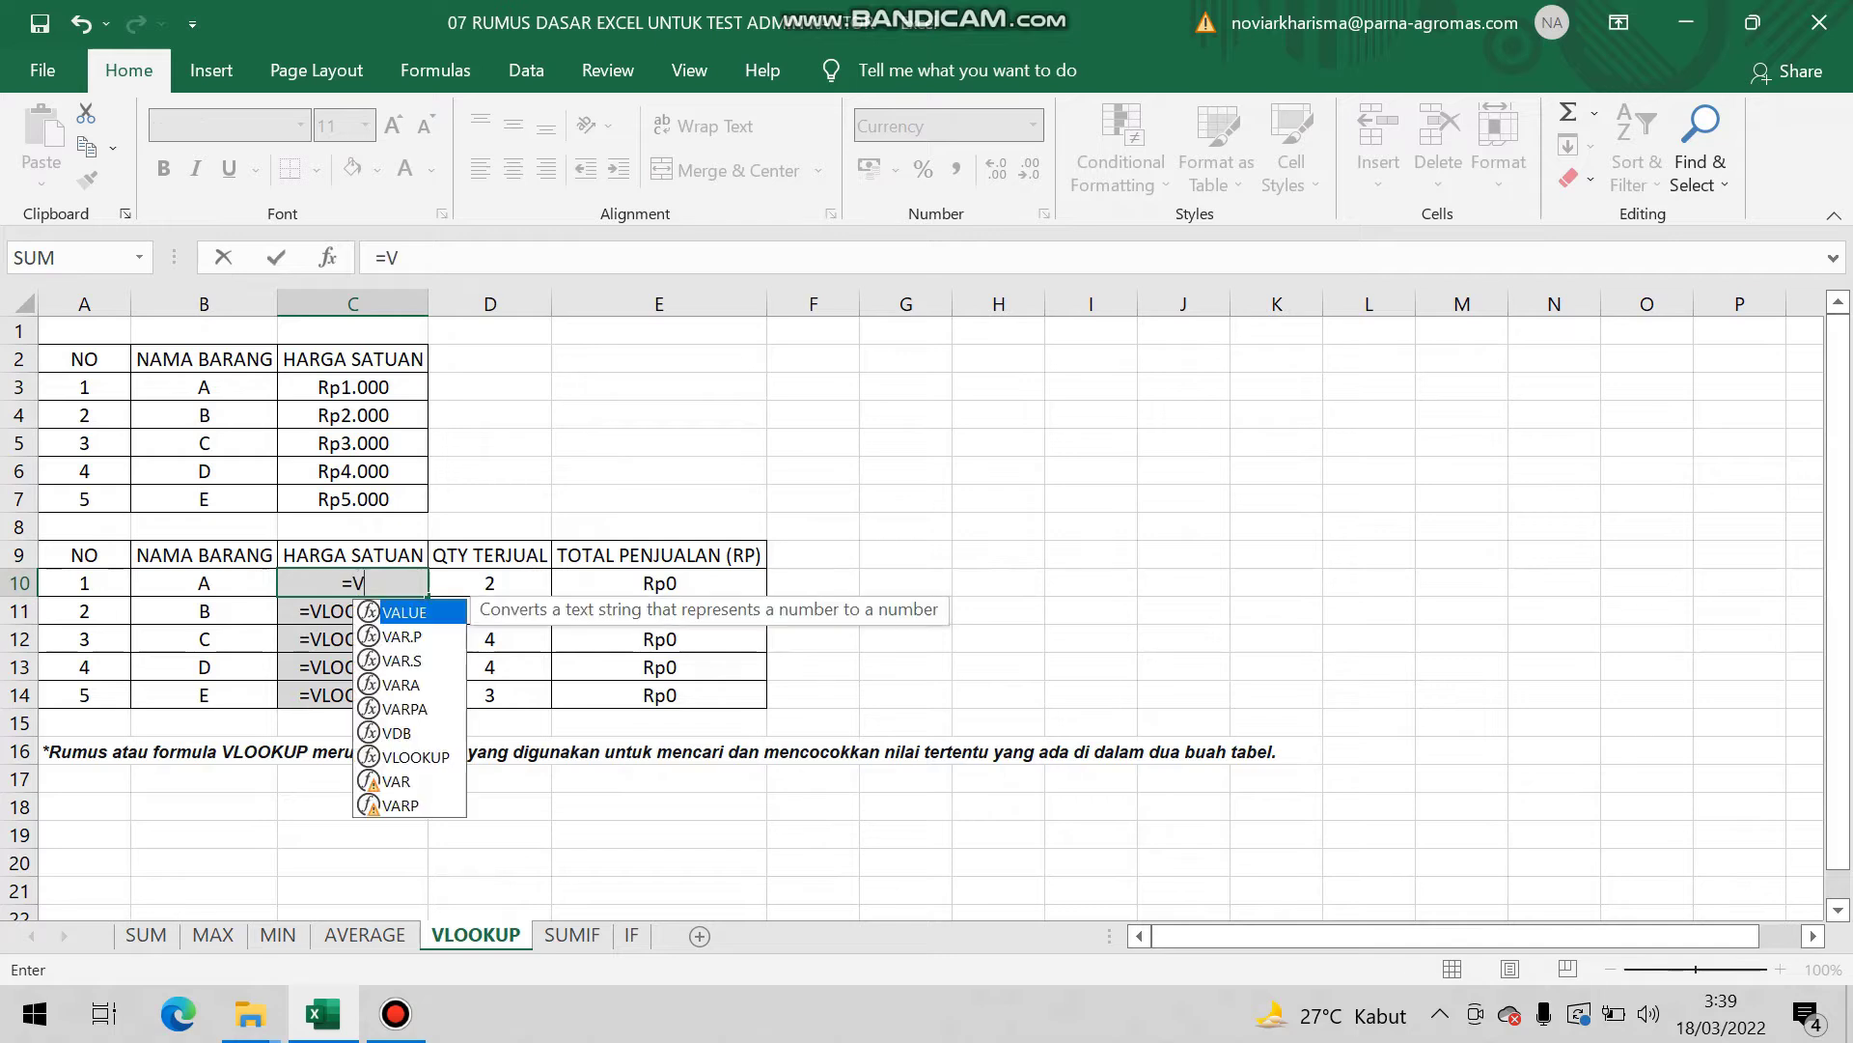
pyautogui.write('LOOKUP(')
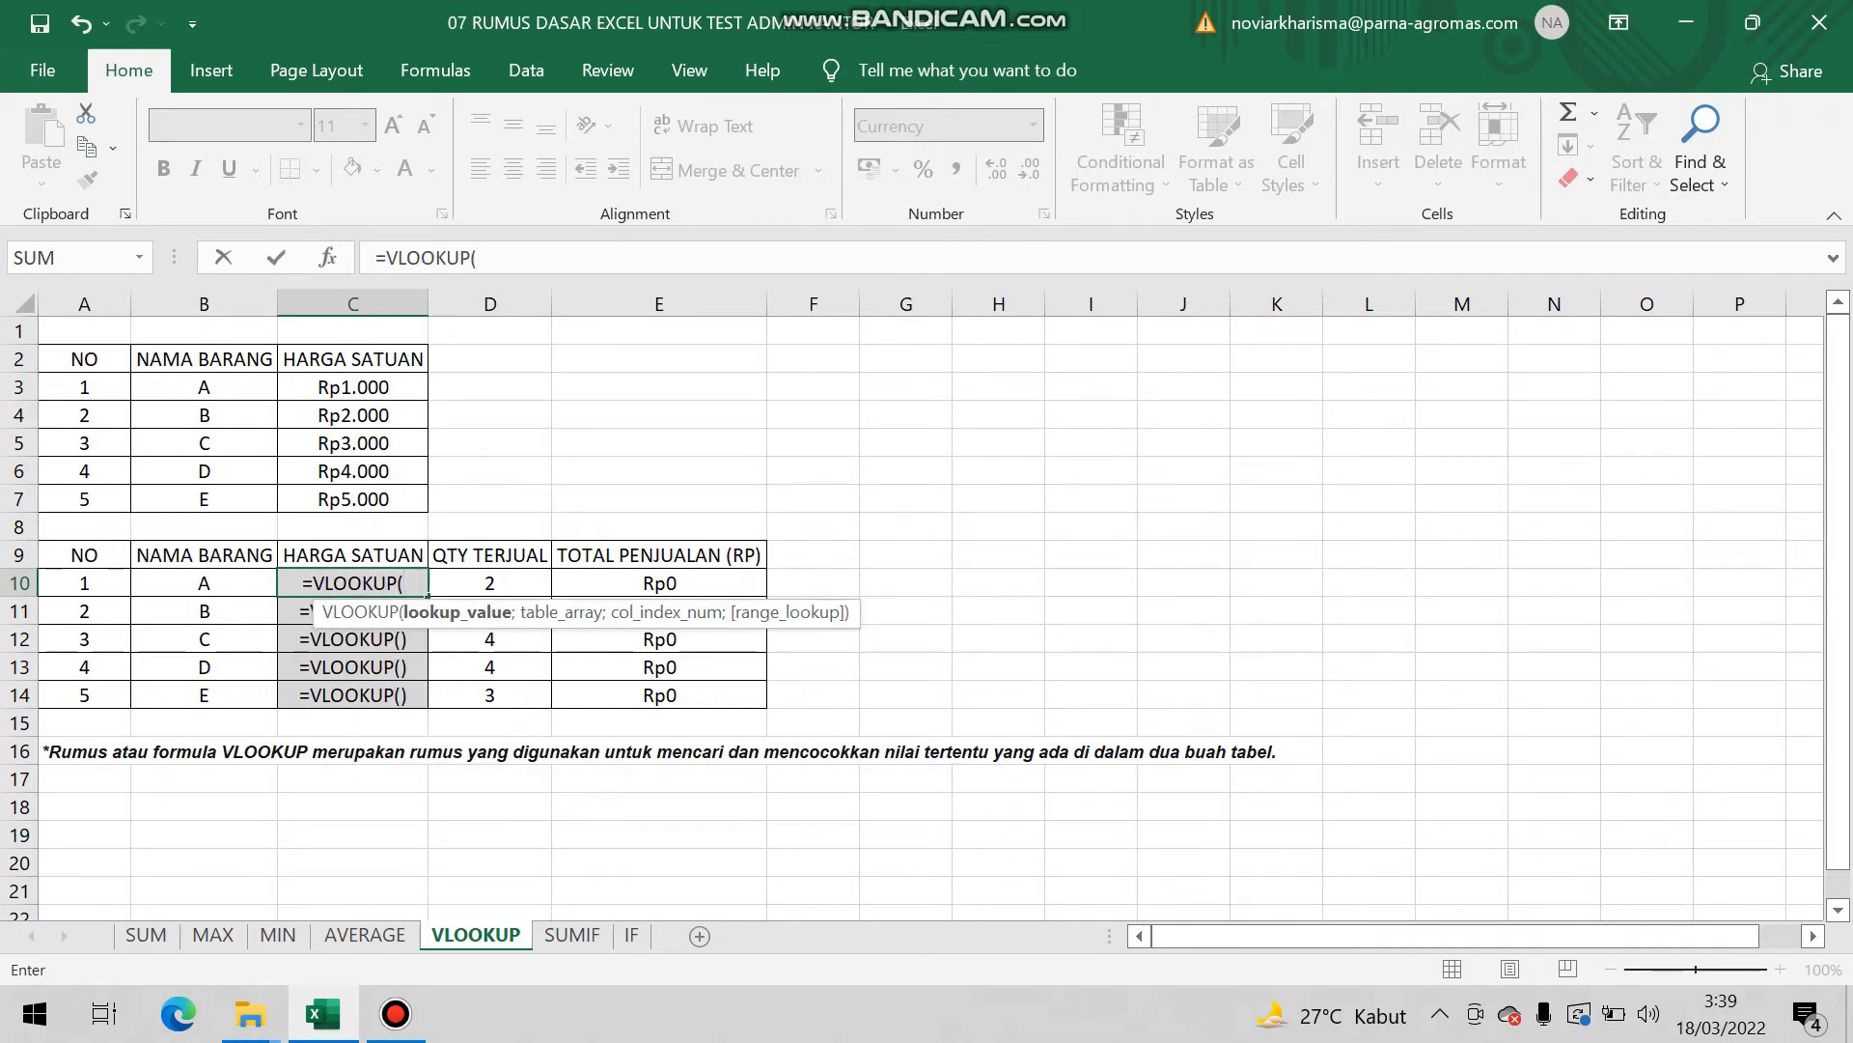
pyautogui.press('Left')
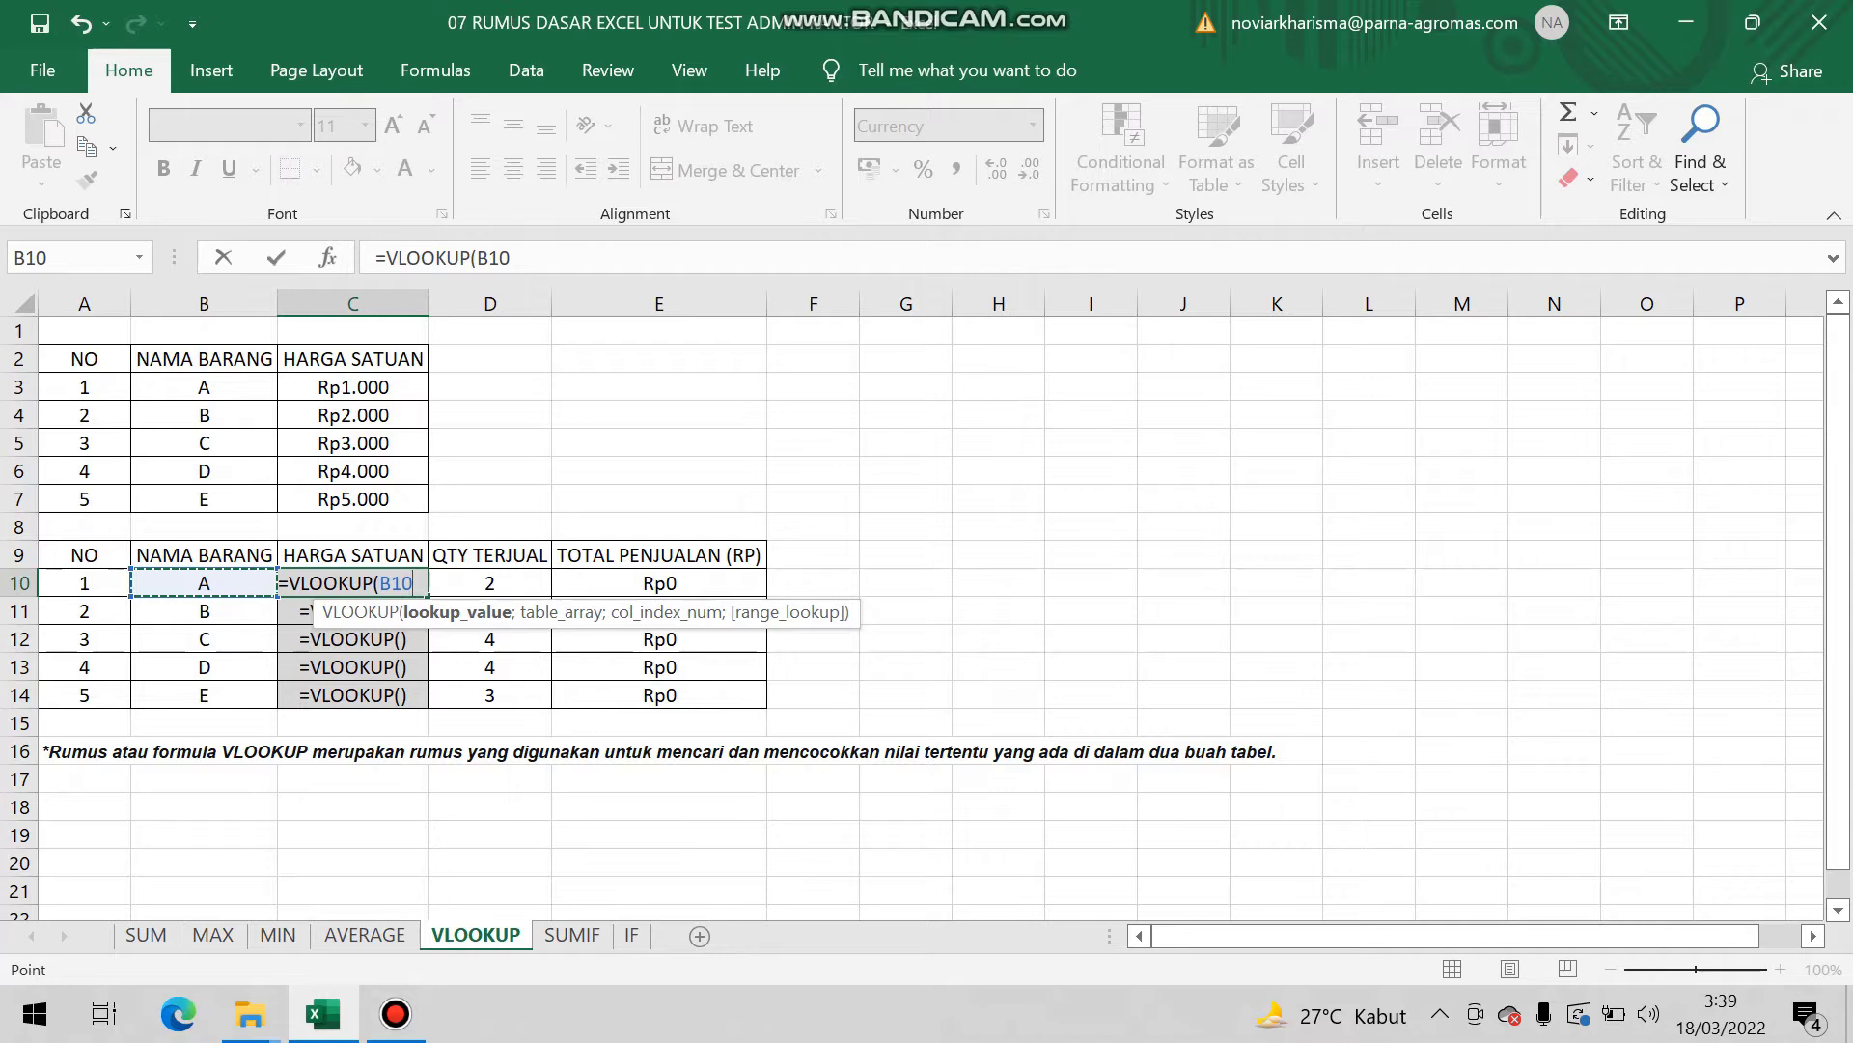
pyautogui.write(';')
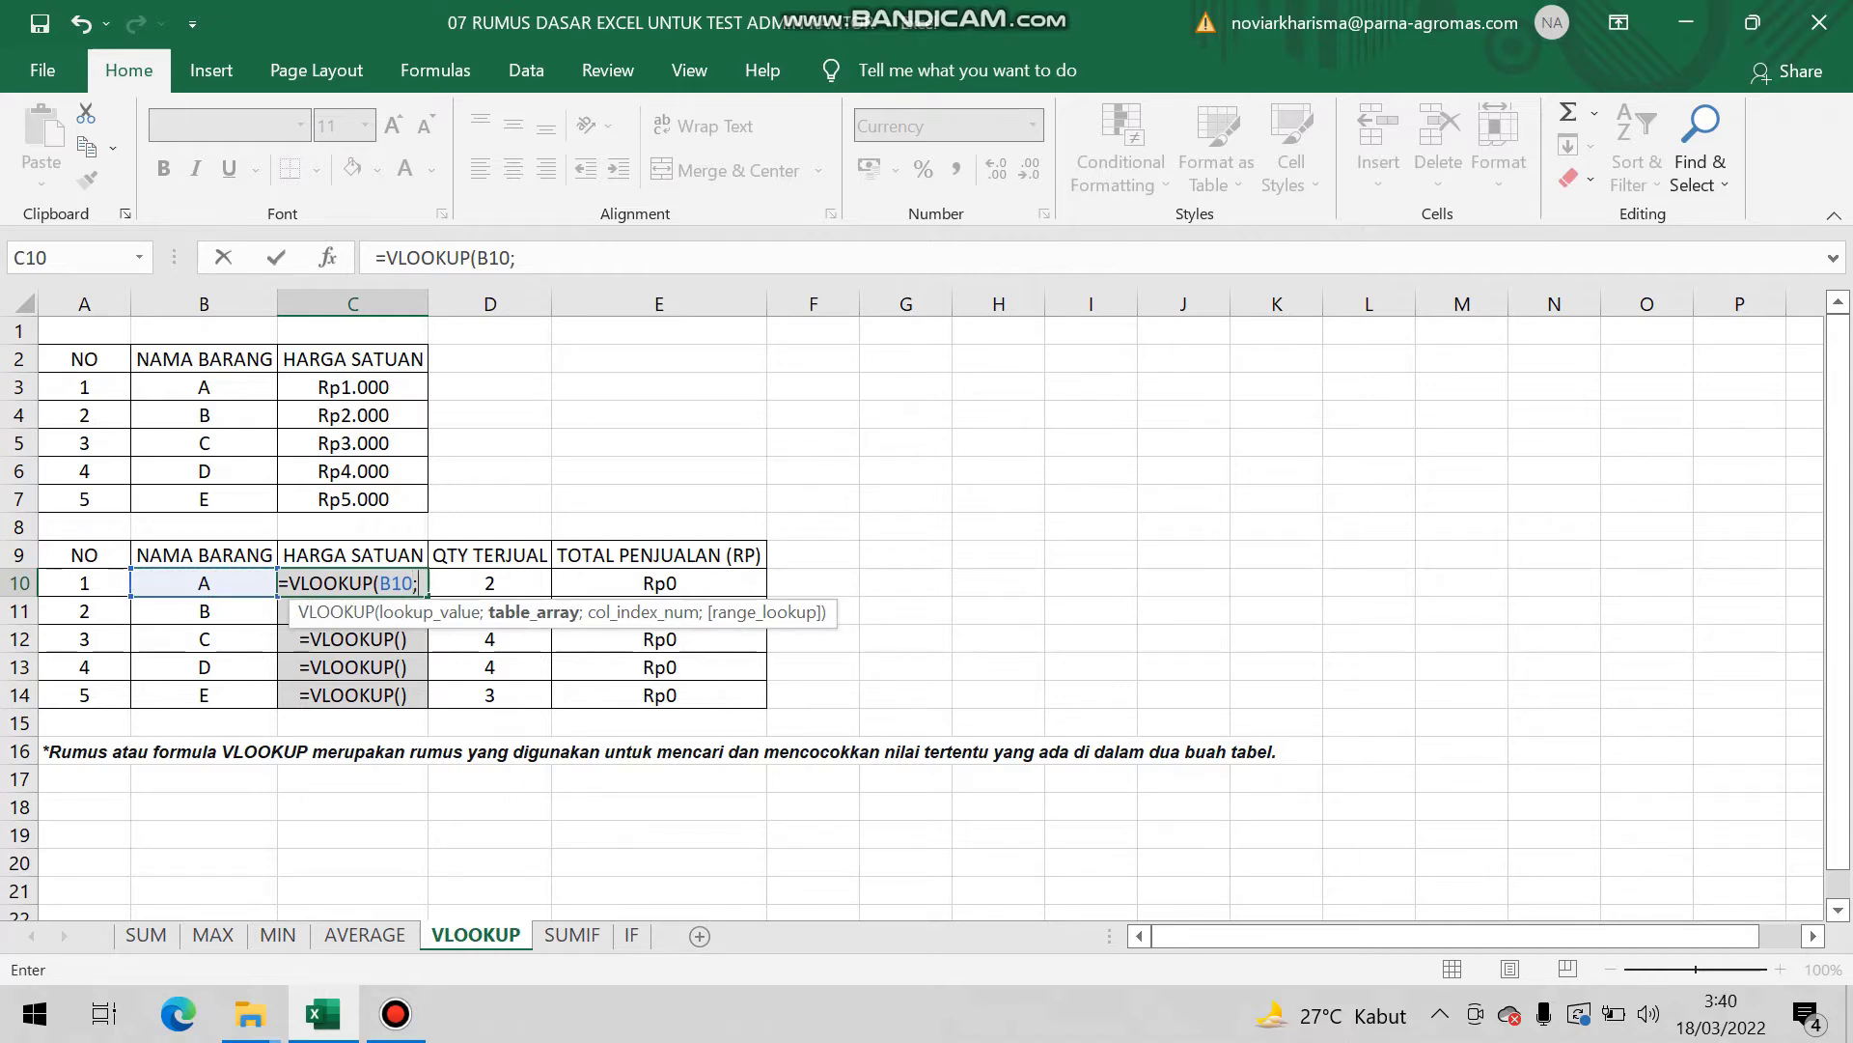
pyautogui.click(203, 388)
pyautogui.moveTo(204, 387); pyautogui.dragTo(420, 509)
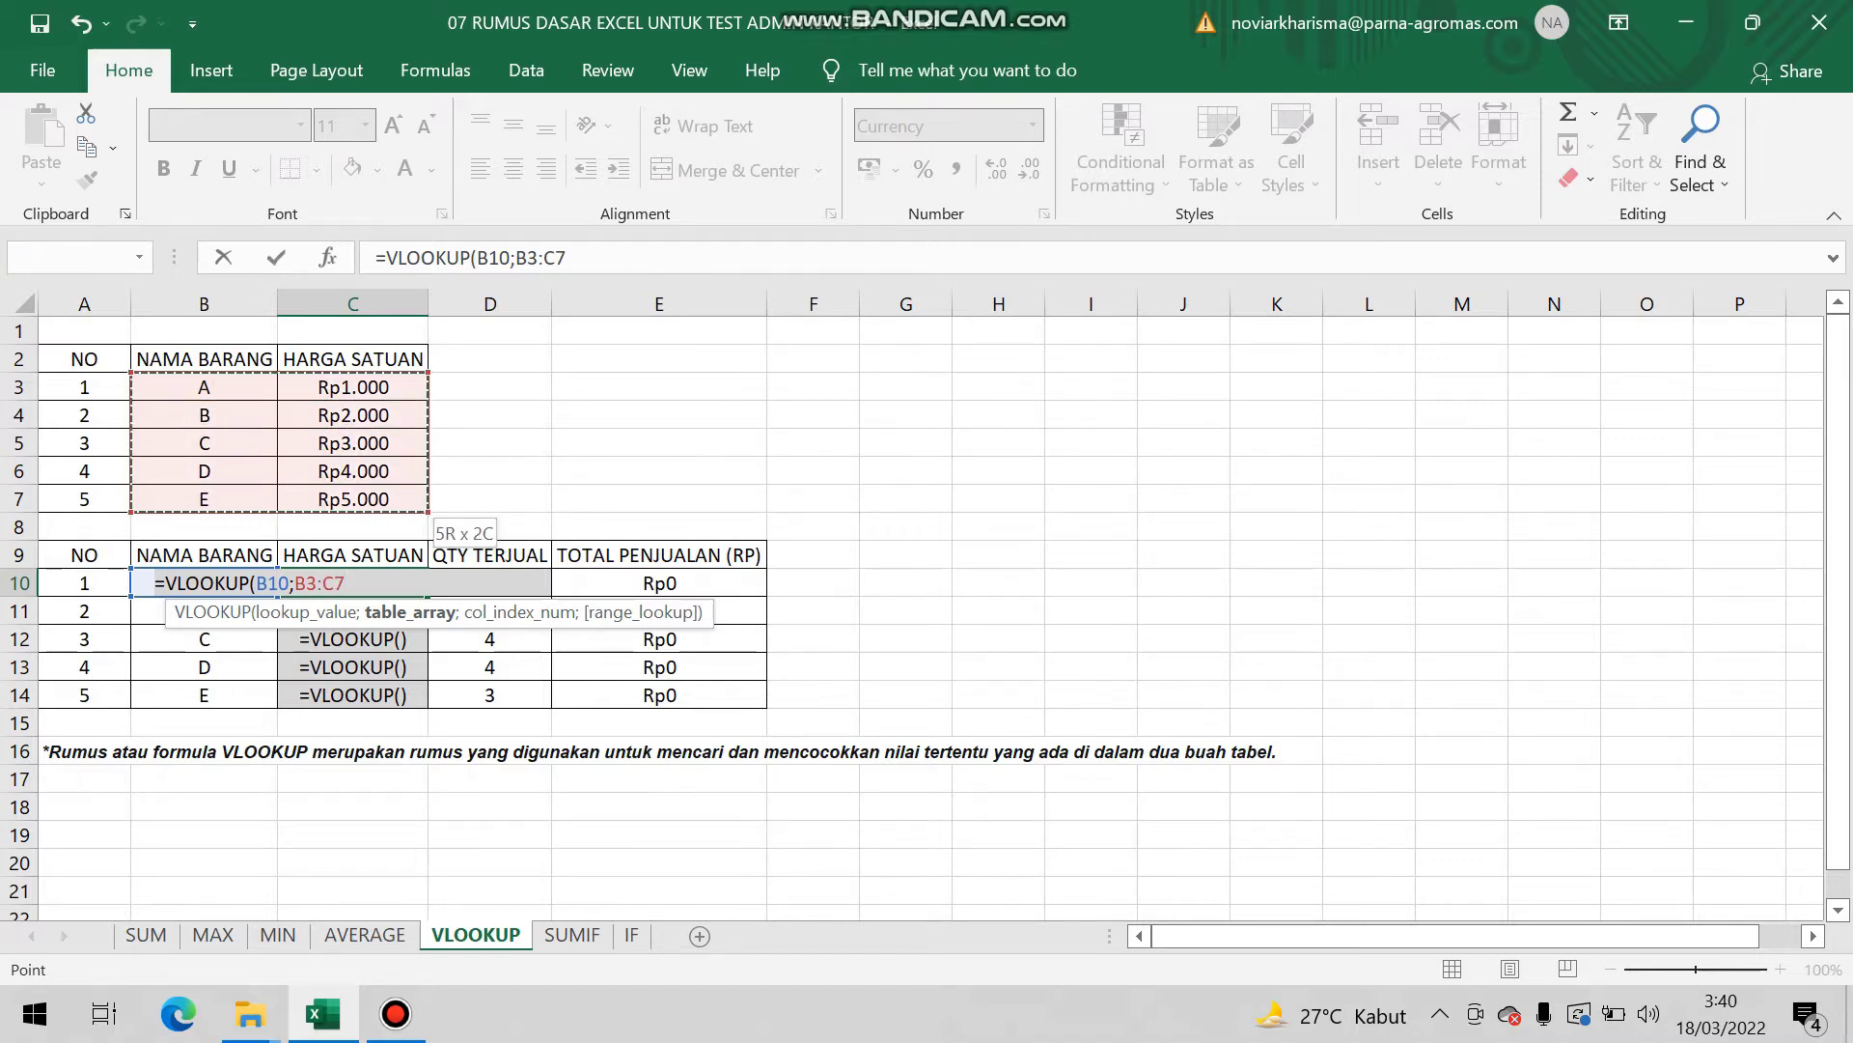
pyautogui.write(';')
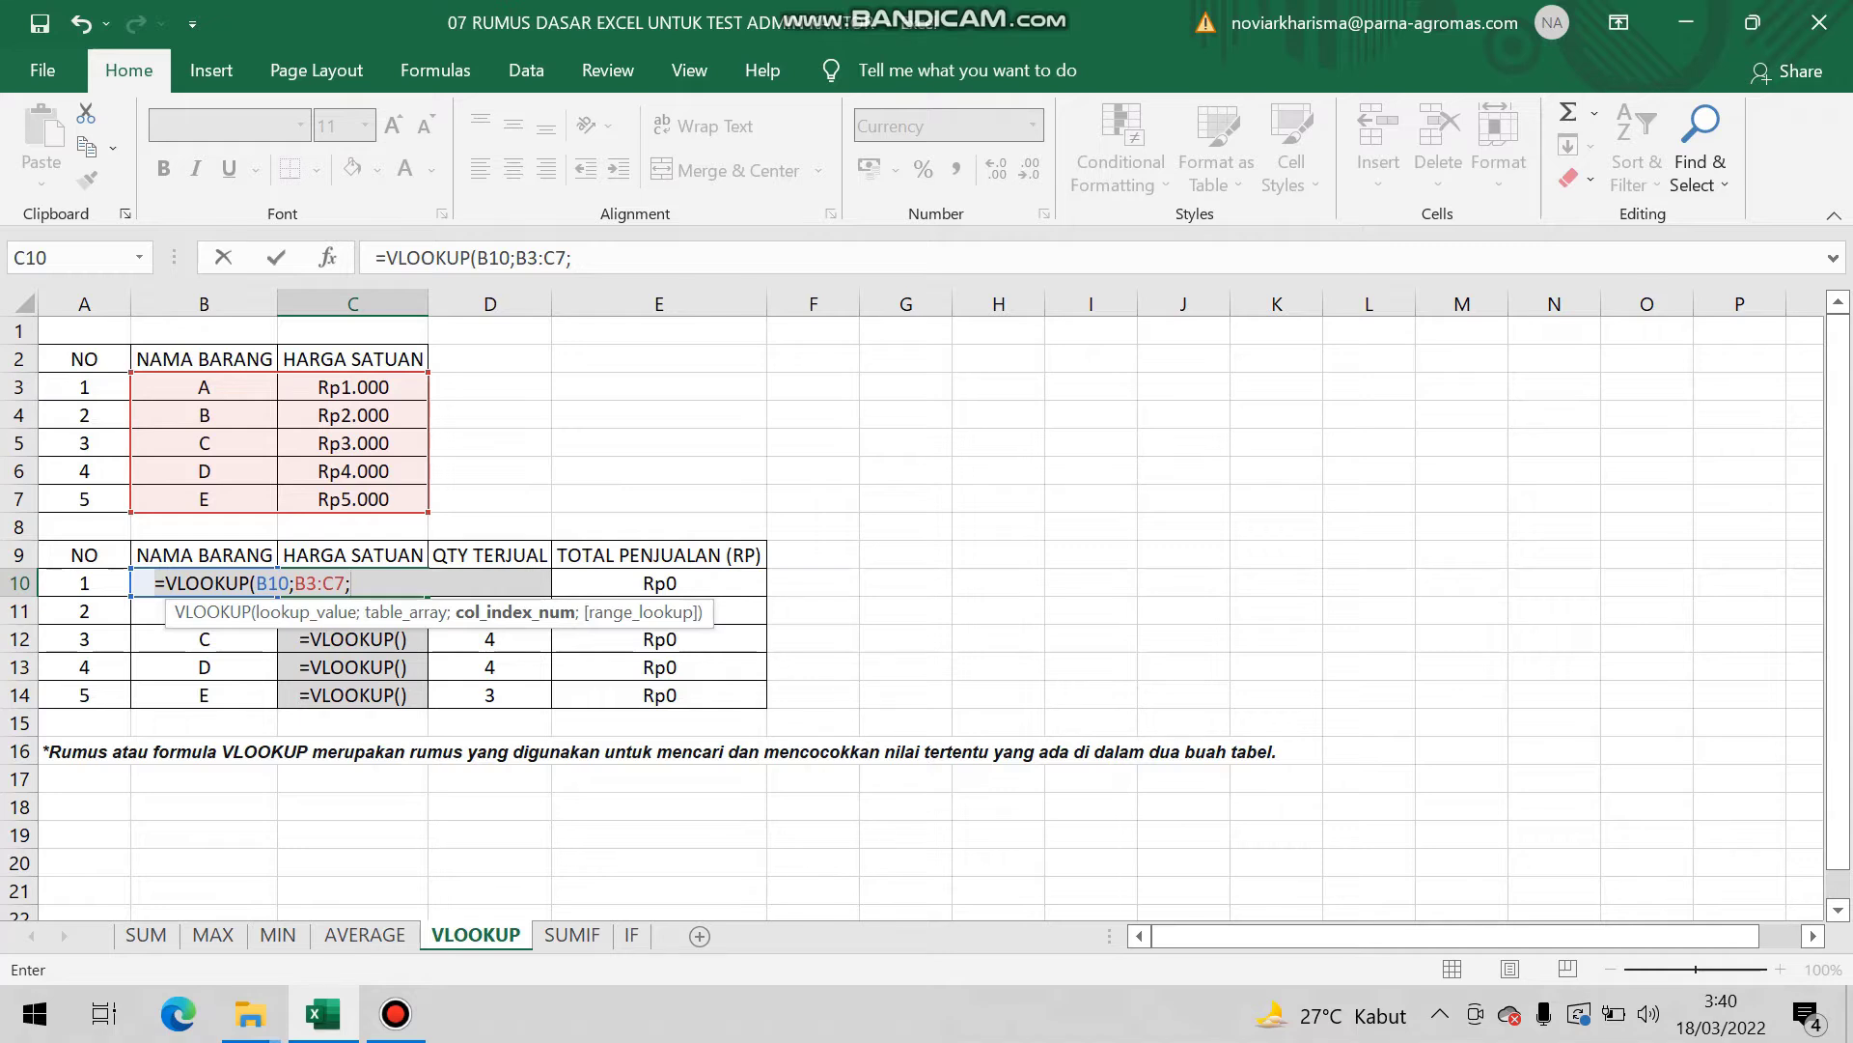
pyautogui.write('2')
pyautogui.write(')')
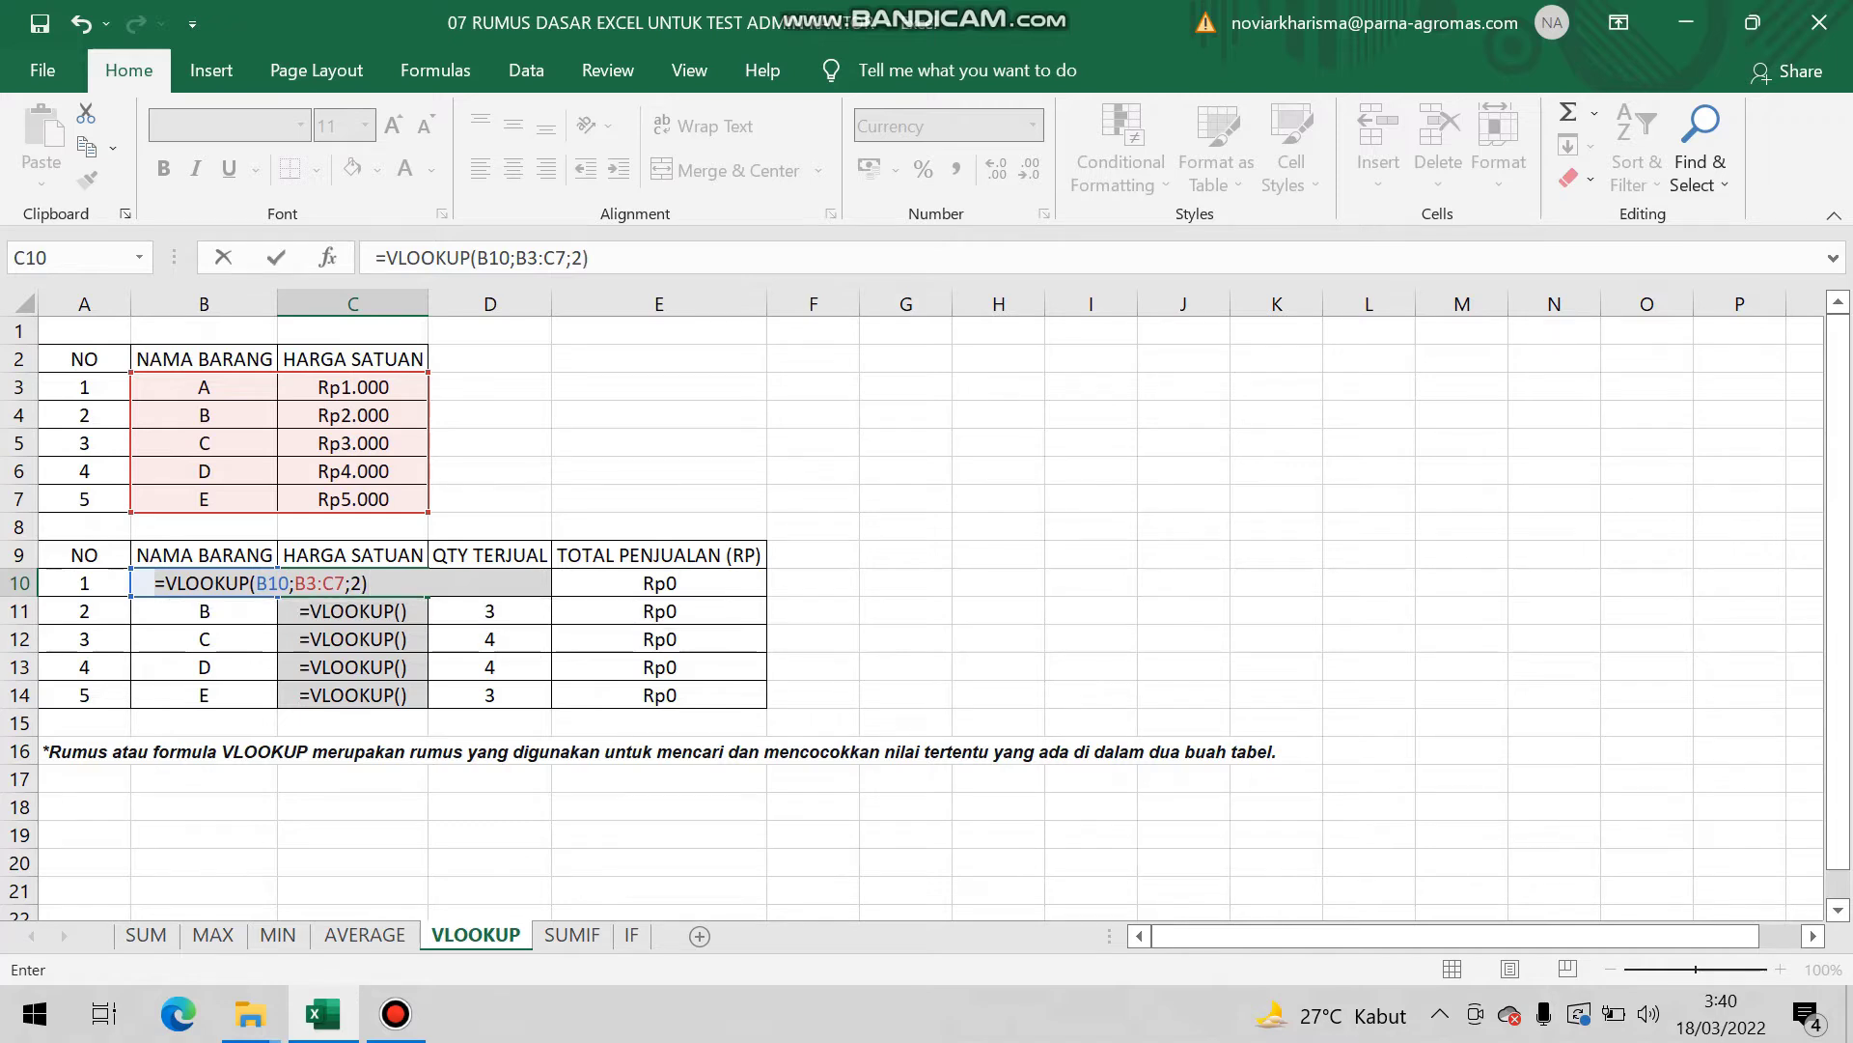
pyautogui.press('Return')
pyautogui.press('Up')
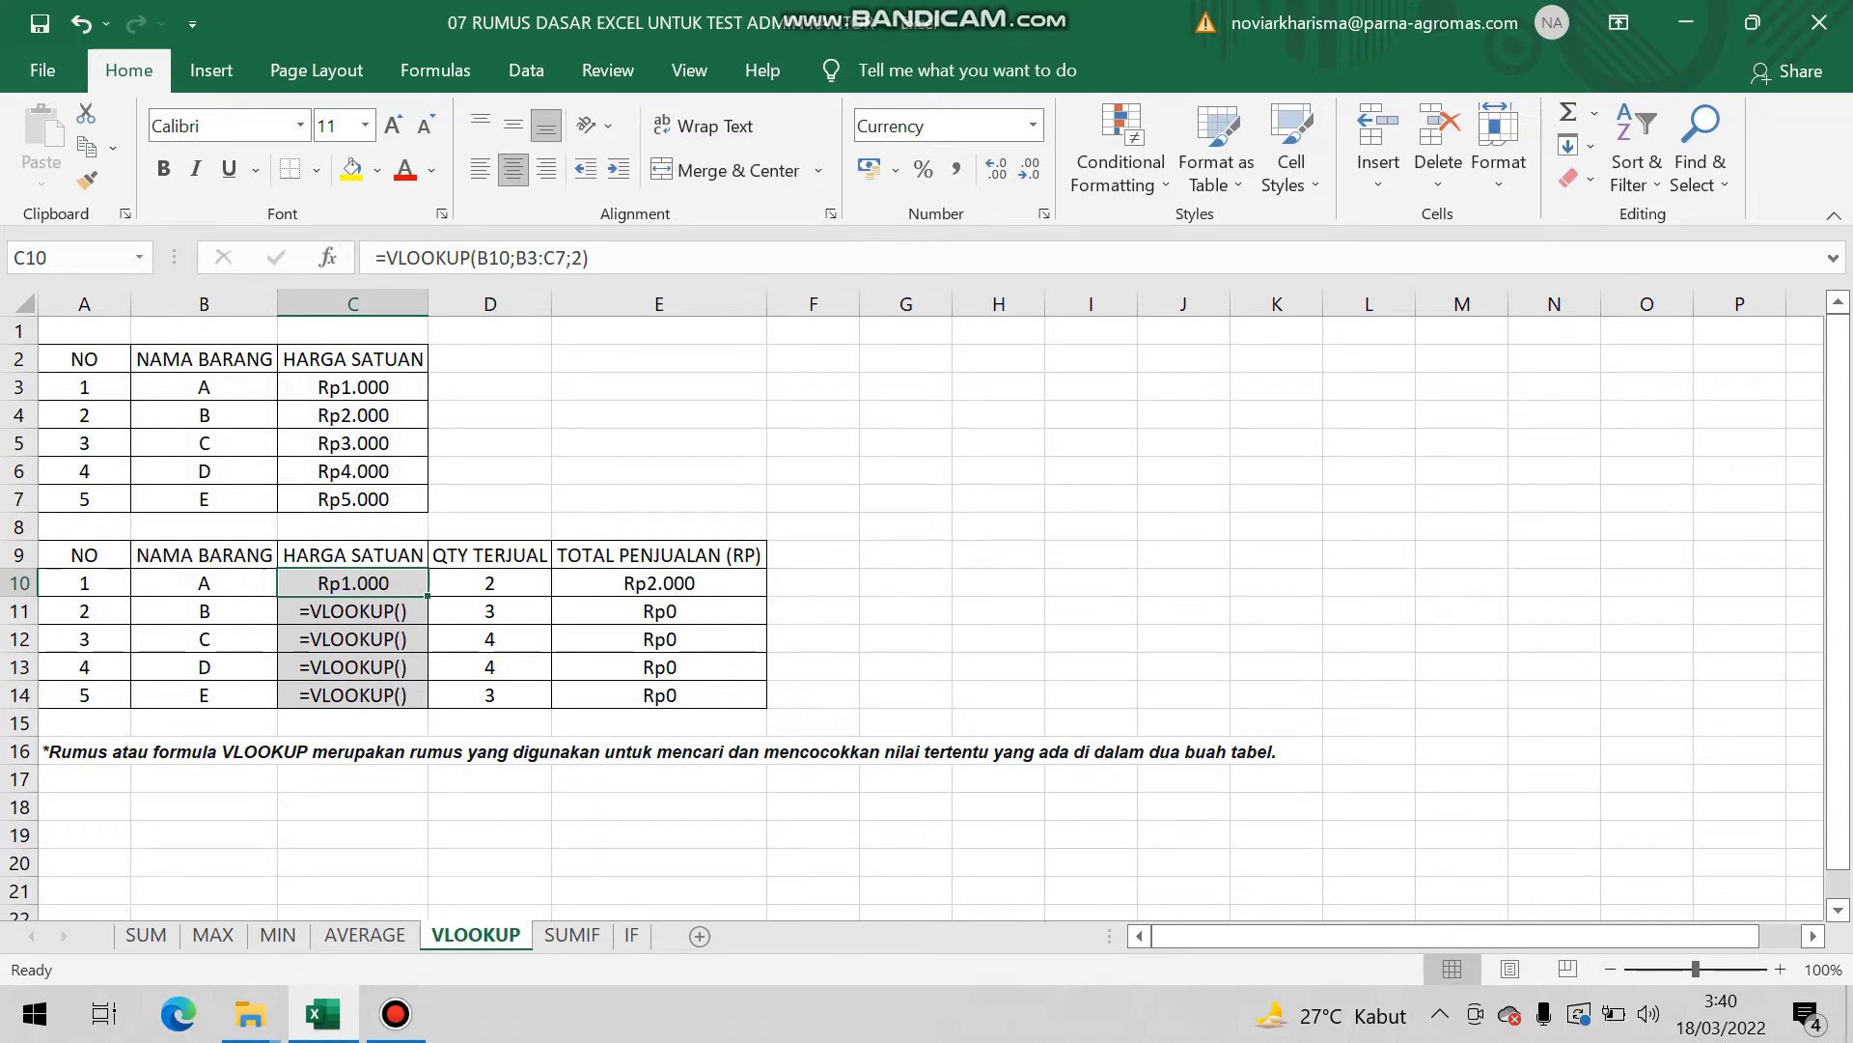
# - Copy the VLOOKUP formula from C10 and paste only the formula into C11:C14
pyautogui.hotkey('ctrl', 'c')
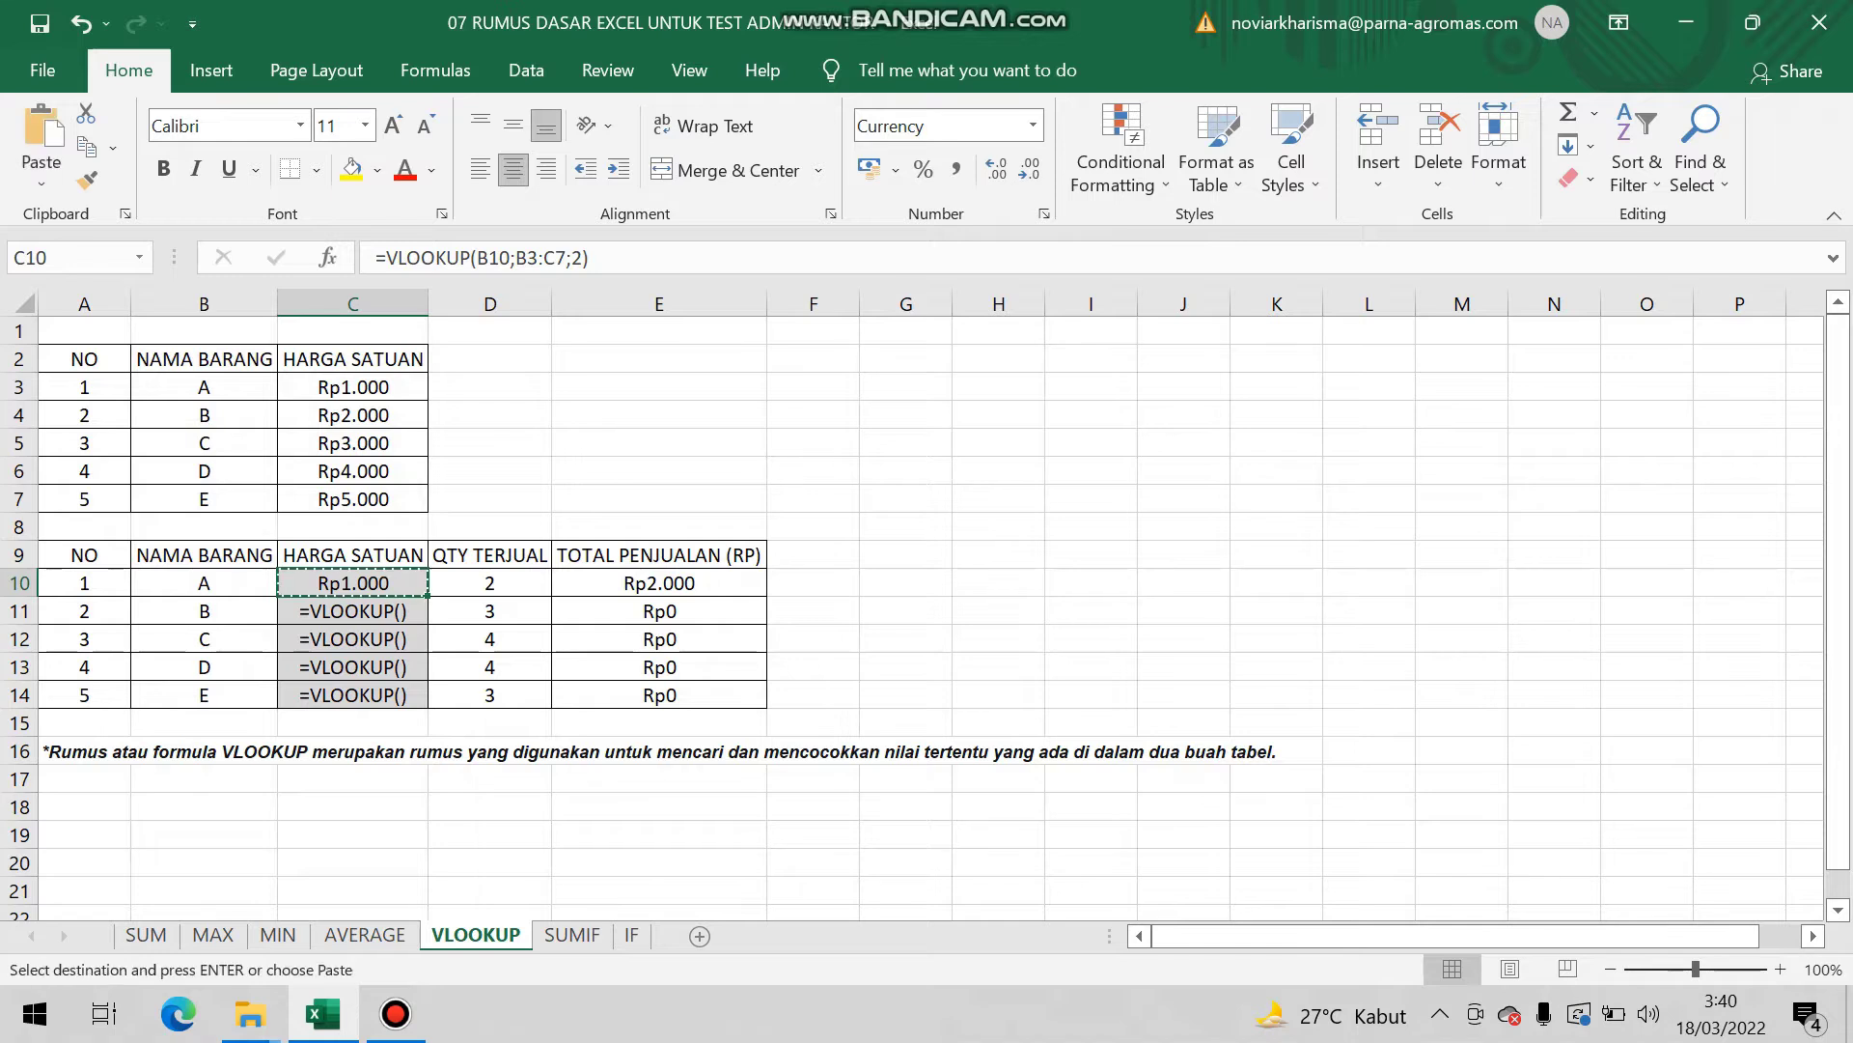
pyautogui.hotkey('shift', 'Down')
pyautogui.hotkey('shift', 'Down')
pyautogui.hotkey('shift', 'Down')
pyautogui.hotkey('shift', 'Down')
pyautogui.hotkey('alt', 'e')
pyautogui.press('s')
pyautogui.press('f')
pyautogui.press('Return')
pyautogui.press('Tab')
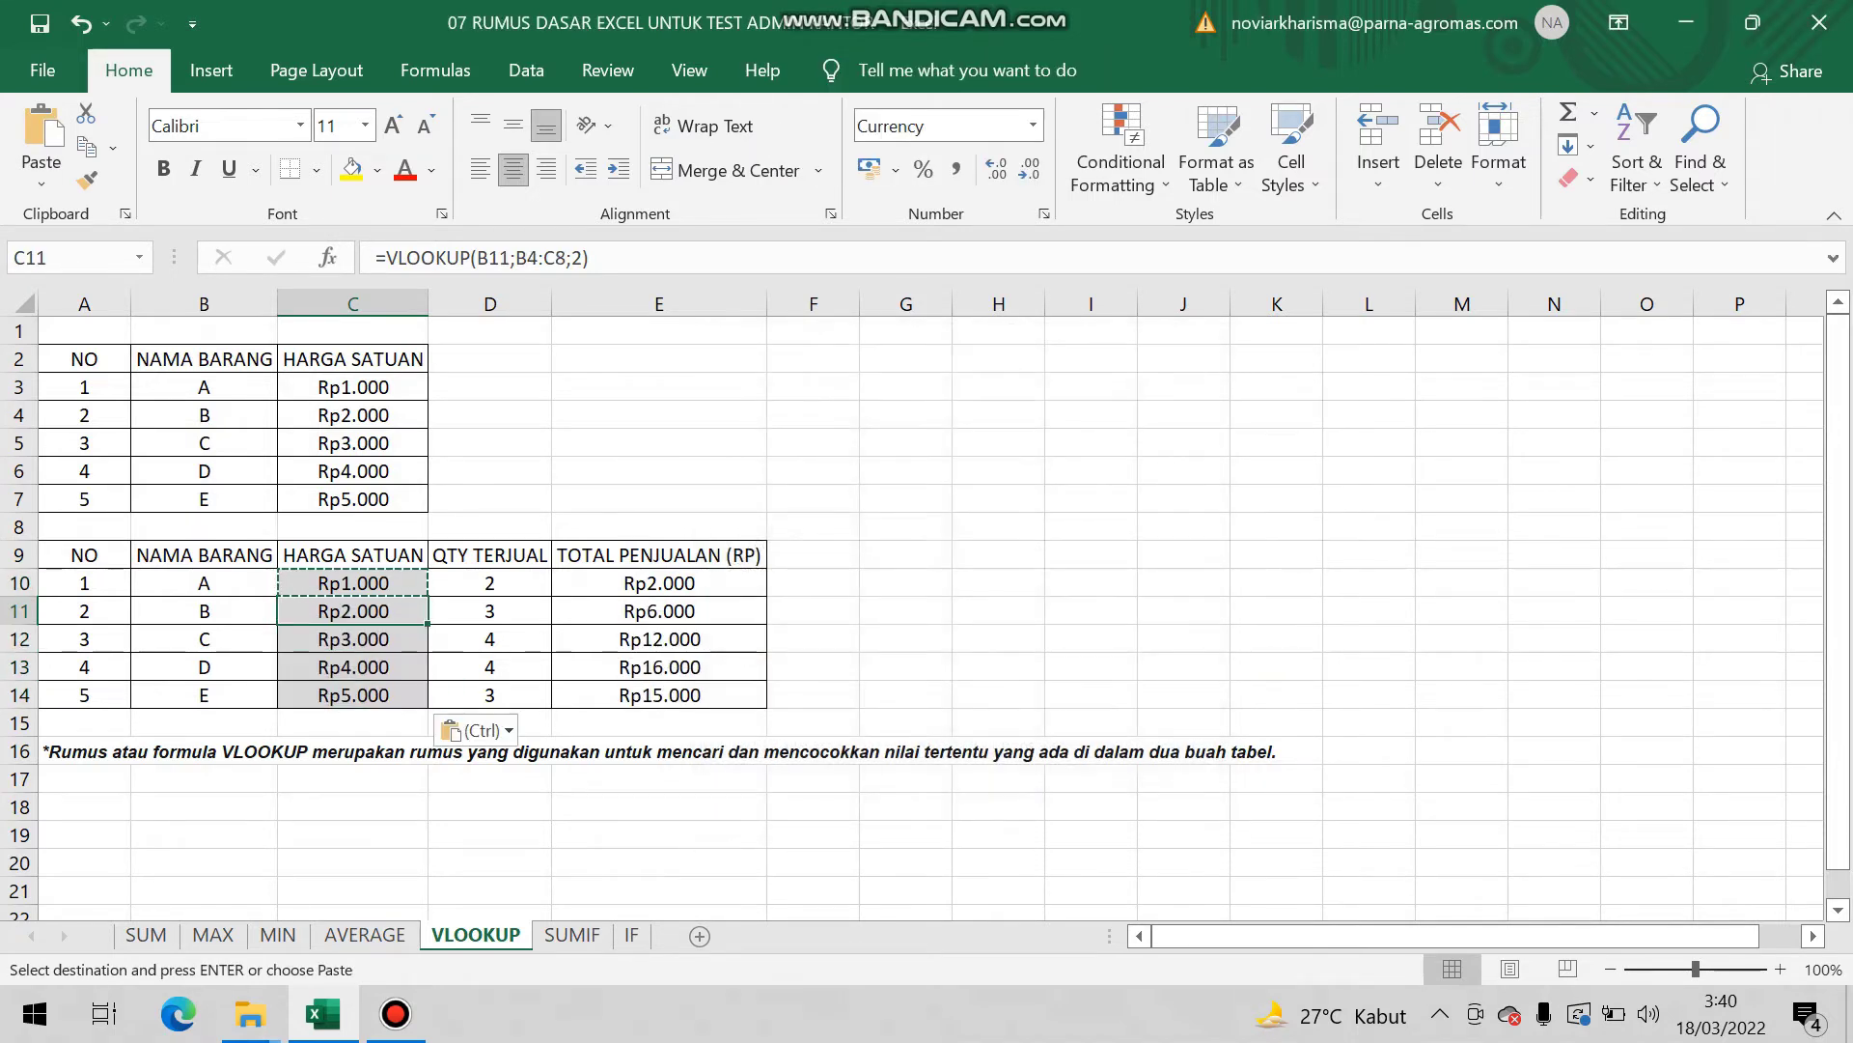
# - Inspect the VLOOKUP formulas in C11:C14 to see which table range each one references
pyautogui.press('F2')
pyautogui.press('Escape')
pyautogui.press('Down')
pyautogui.press('F2')
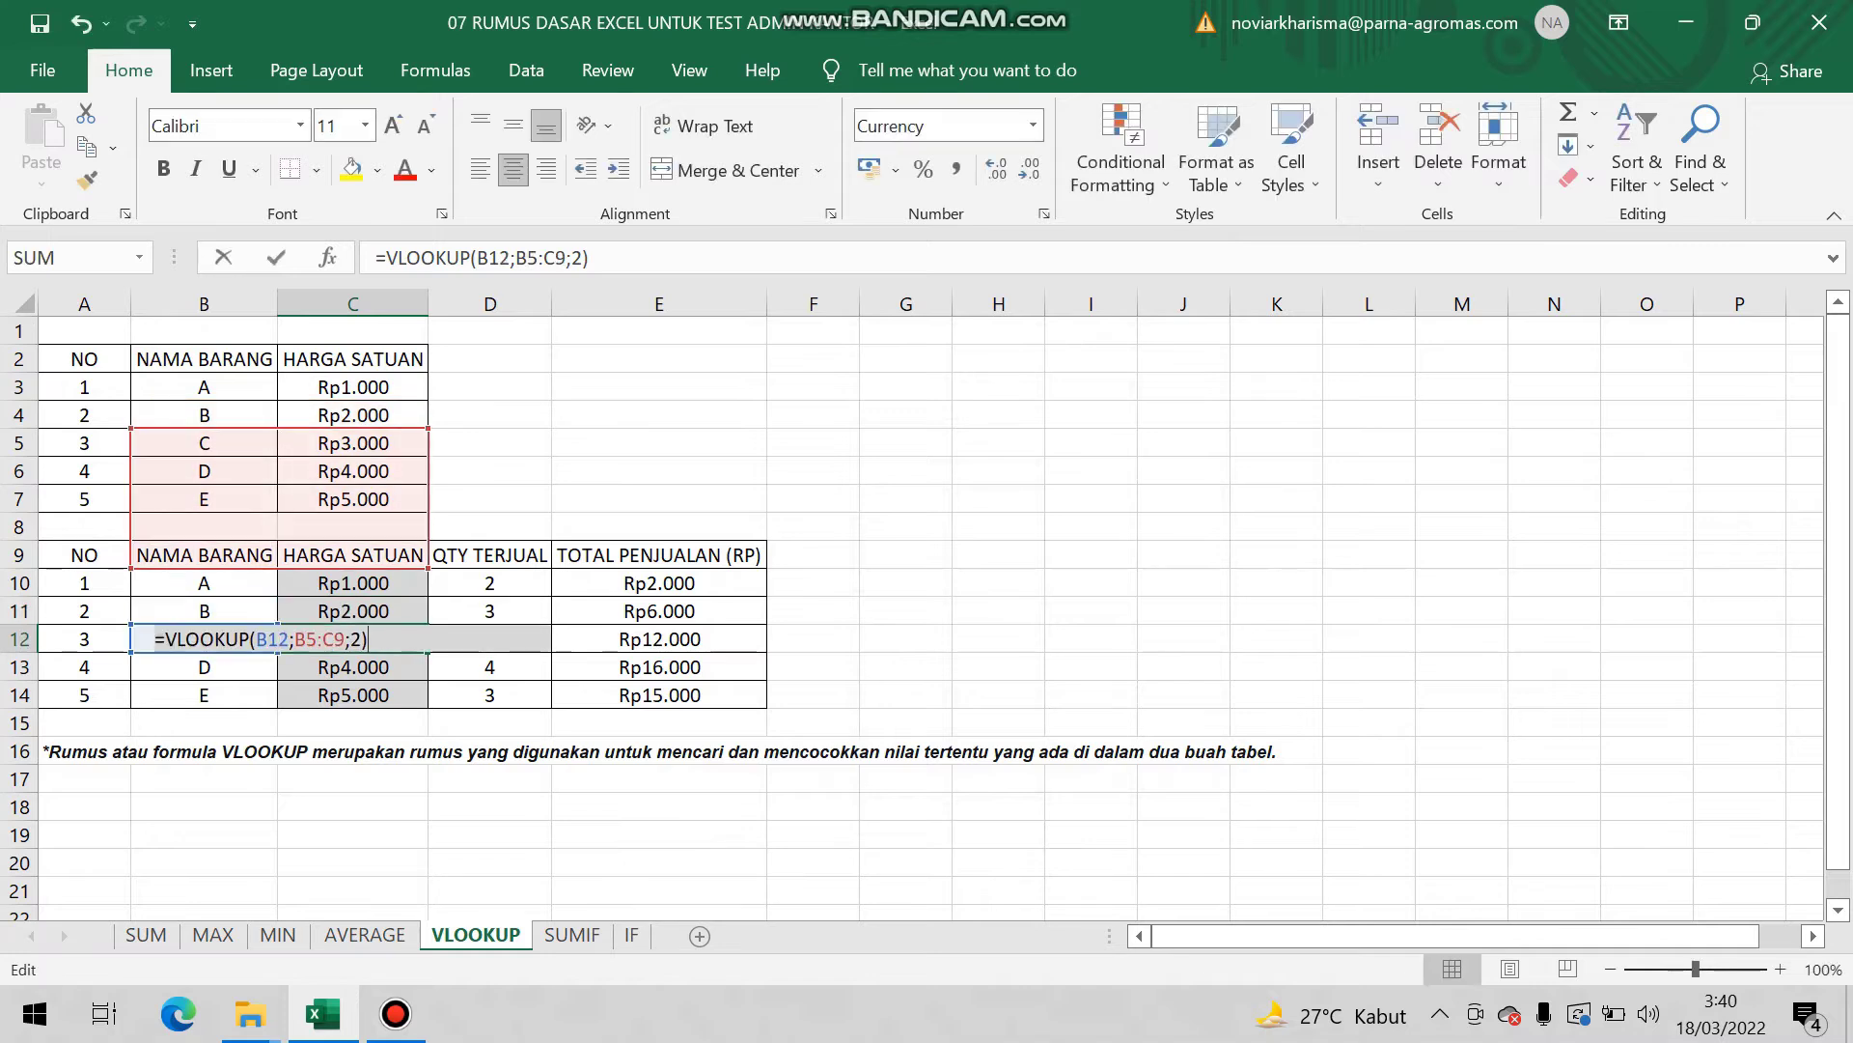
pyautogui.press('Escape')
pyautogui.press('Down')
pyautogui.press('F2')
pyautogui.press('Escape')
pyautogui.press('Up')
pyautogui.press('Up')
pyautogui.press('F2')
pyautogui.press('Escape')
pyautogui.press('Down')
pyautogui.press('F2')
pyautogui.press('Escape')
pyautogui.press('Down')
pyautogui.press('F2')
pyautogui.press('Escape')
pyautogui.press('Down')
pyautogui.press('F2')
pyautogui.press('Escape')
pyautogui.press('Up')
pyautogui.press('Up')
pyautogui.press('Up')
pyautogui.press('Up')
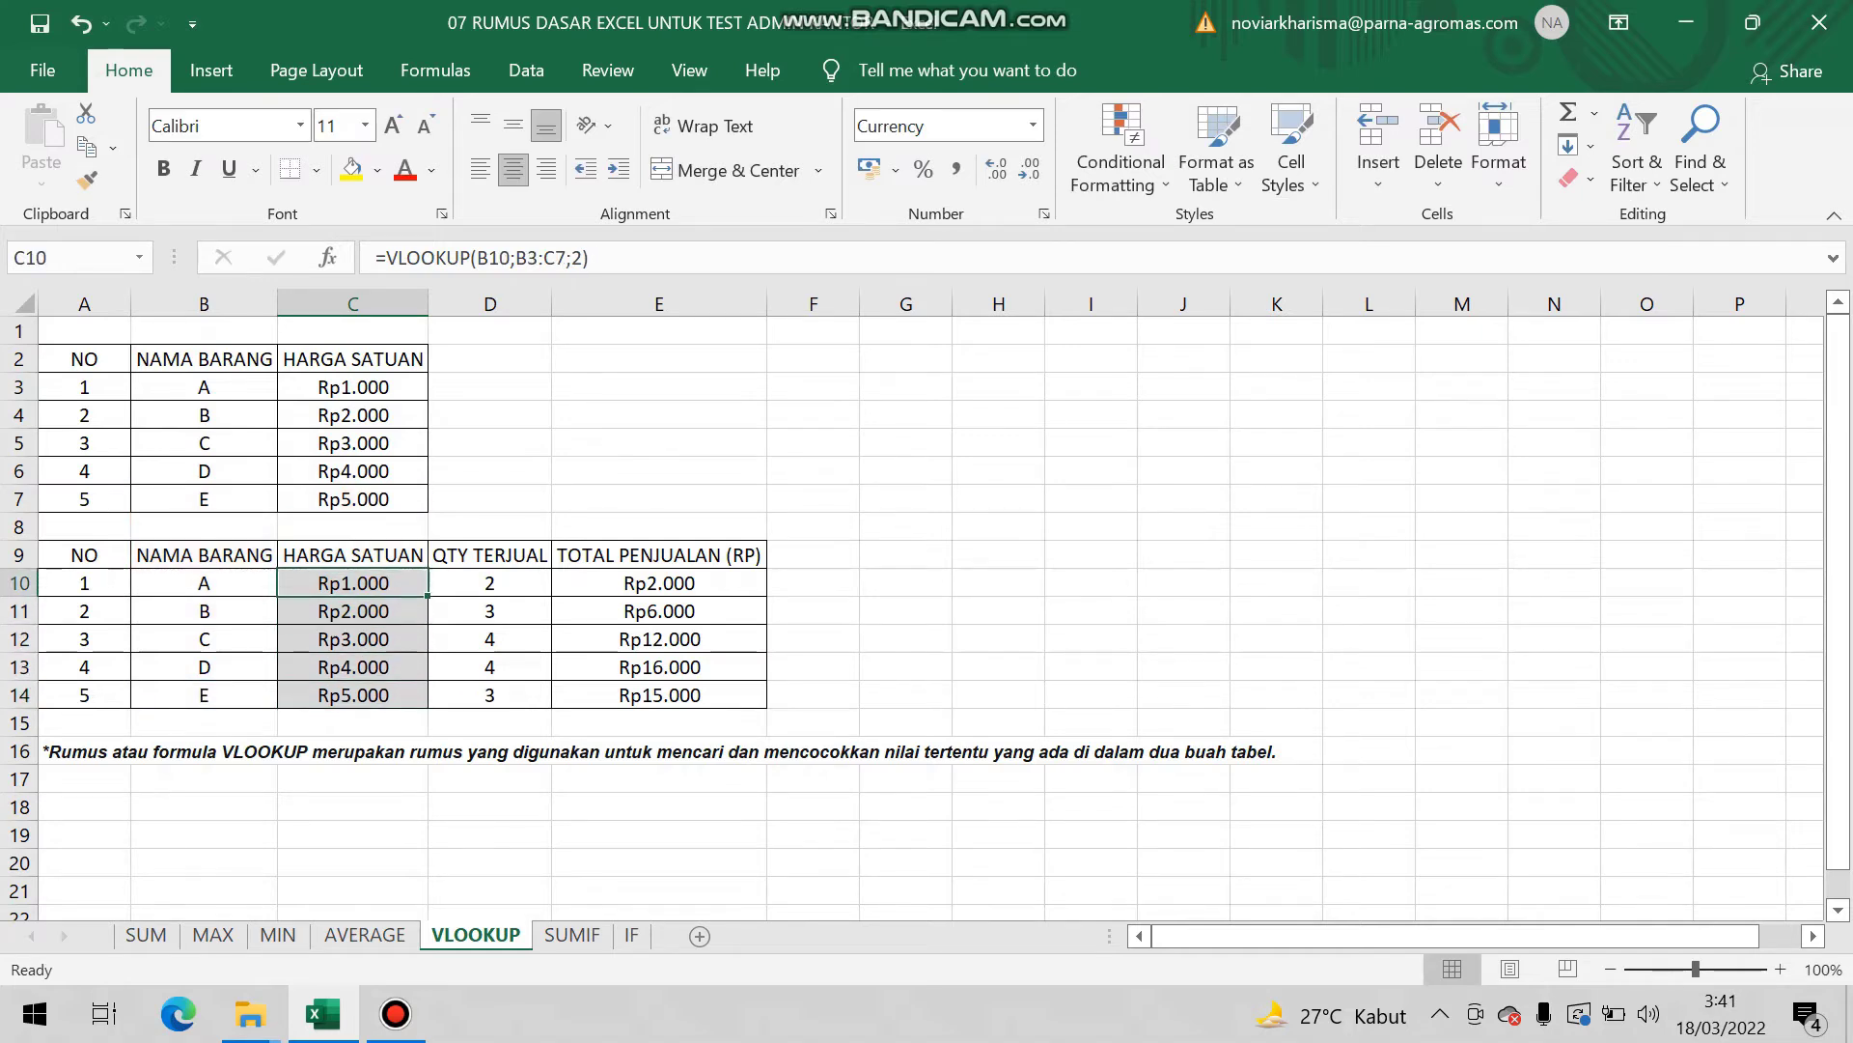
# - Make the table range in C10's VLOOKUP formula absolute as $B$3:$C$7
pyautogui.click(515, 258)
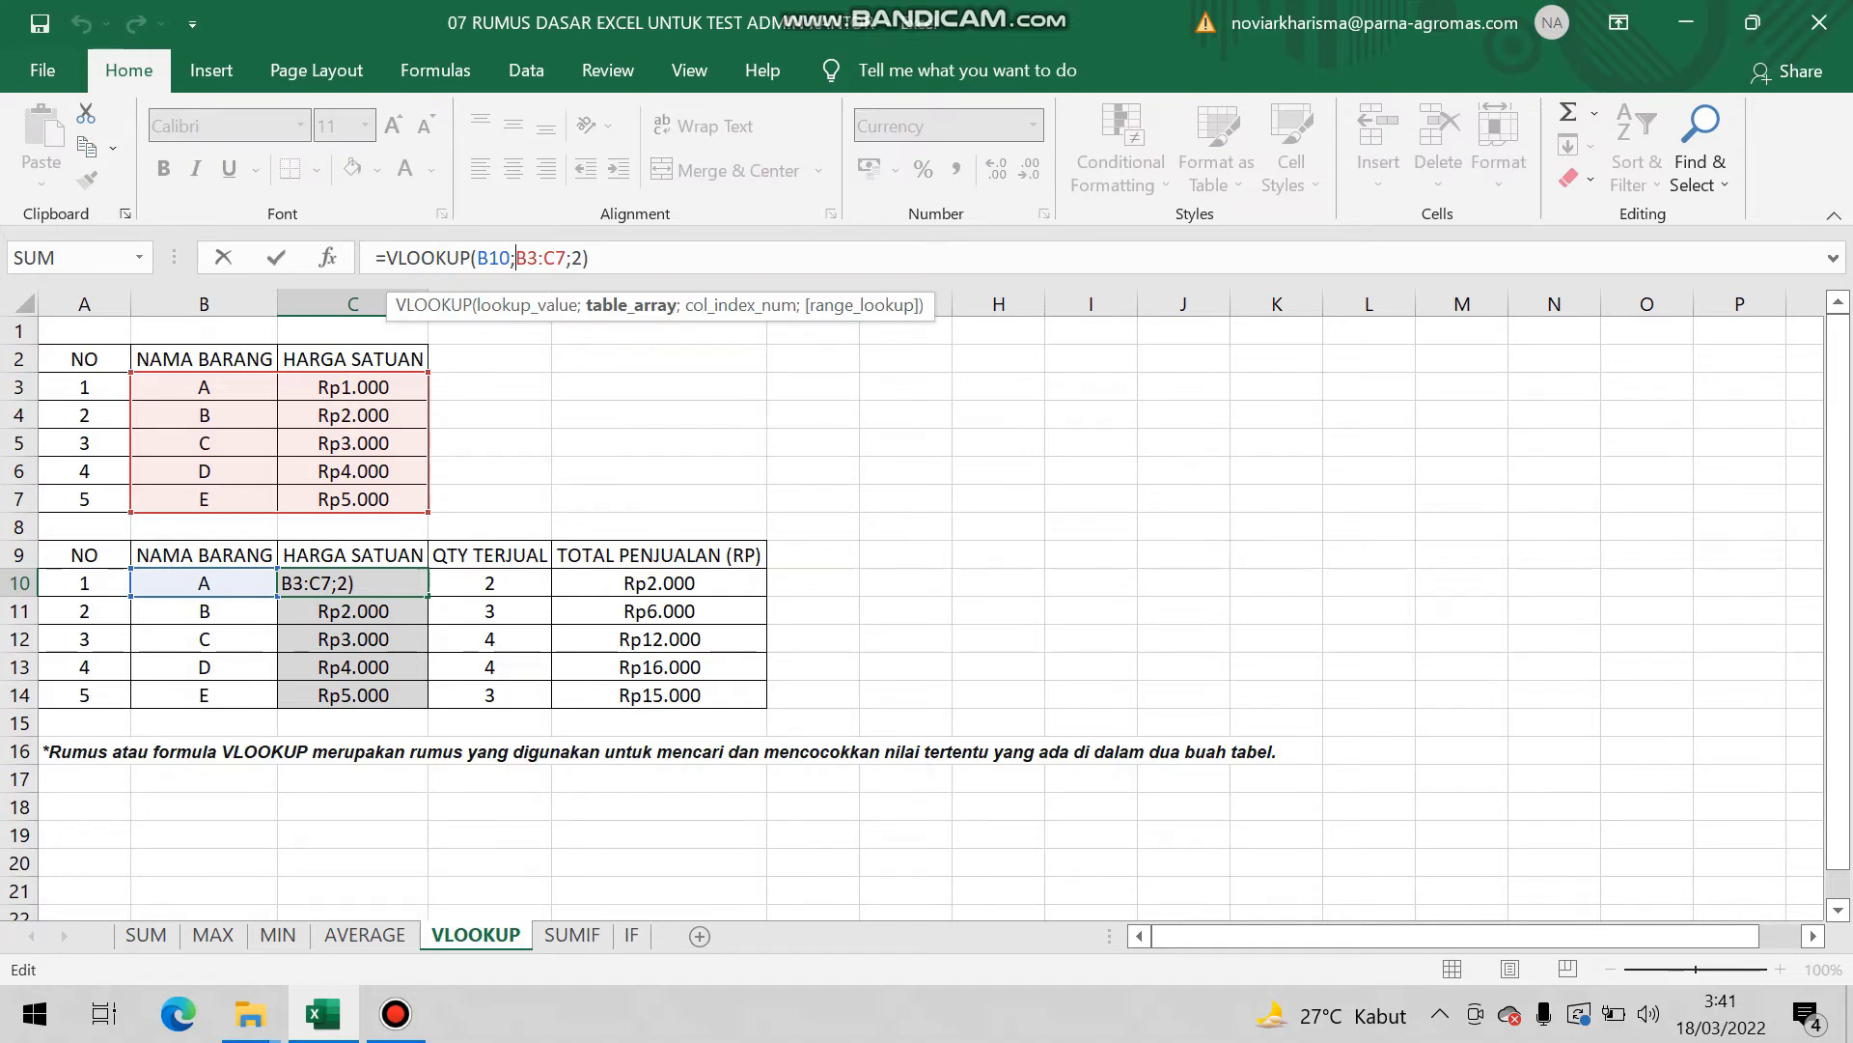
pyautogui.press('F4')
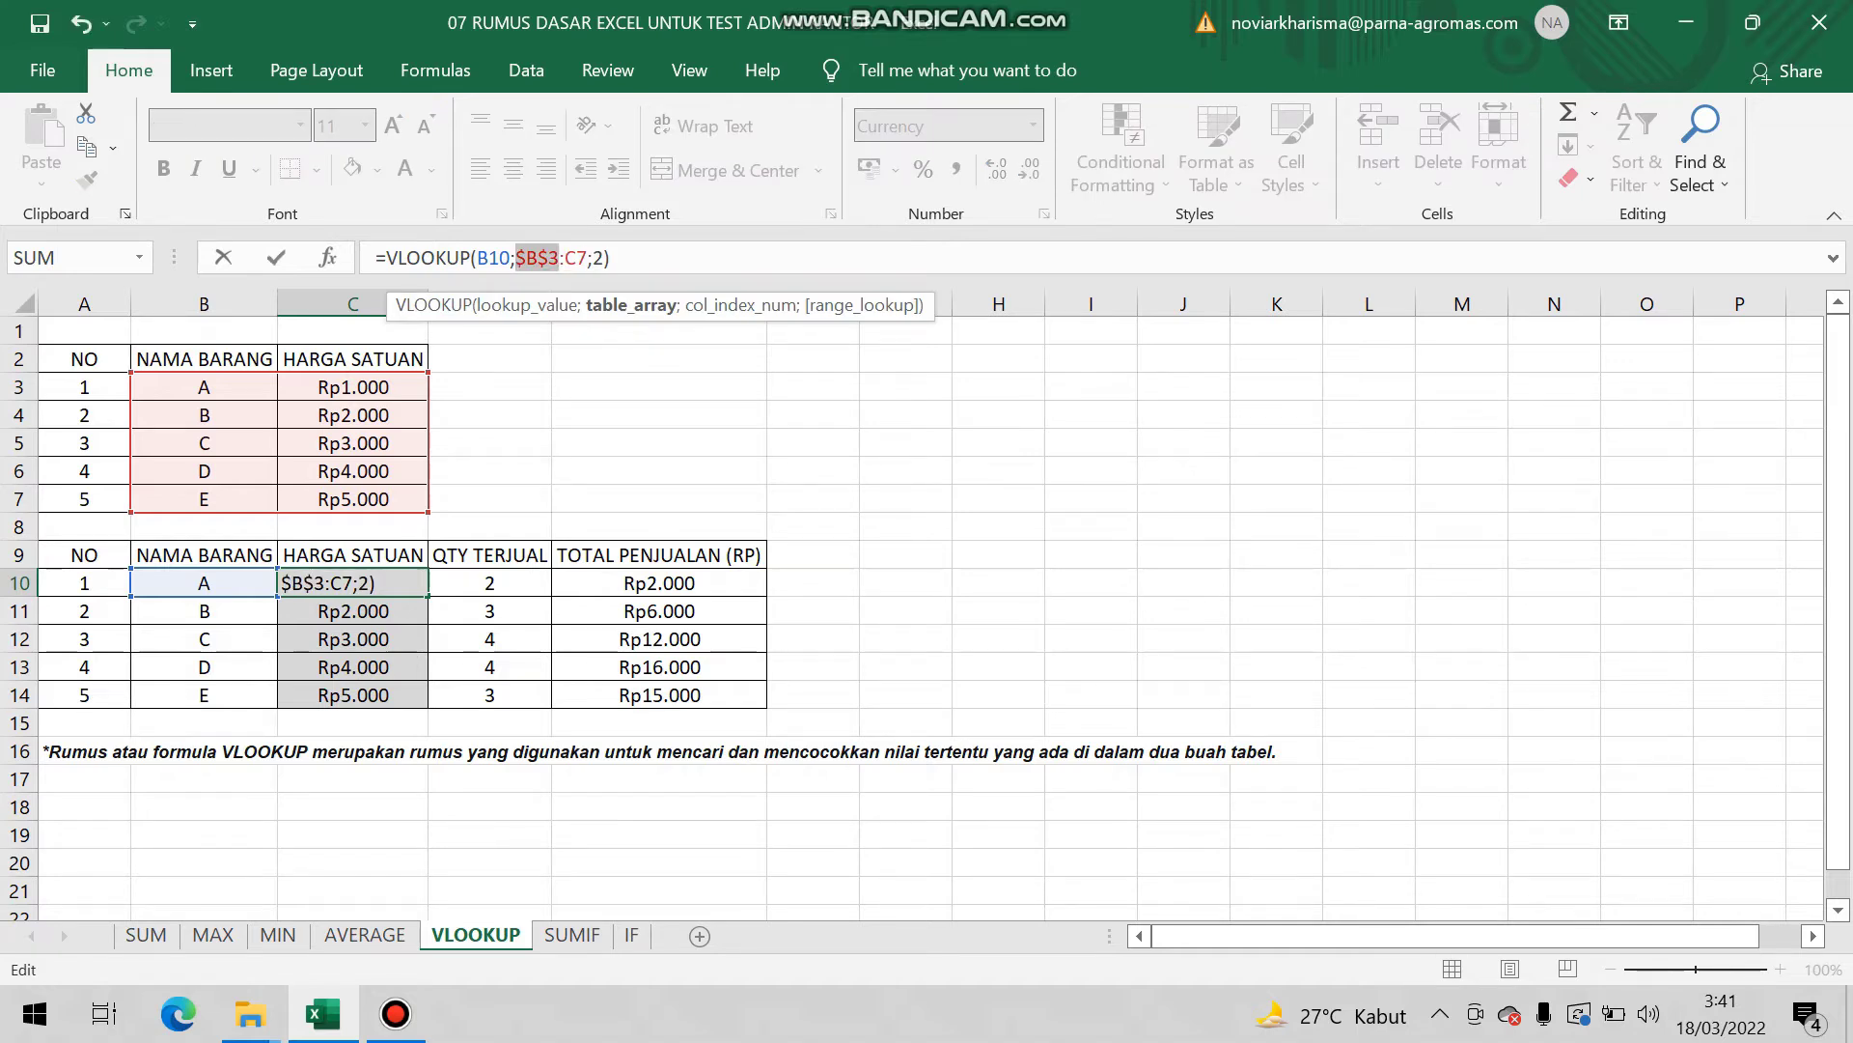
pyautogui.press('Right')
pyautogui.press('Right')
pyautogui.press('F4')
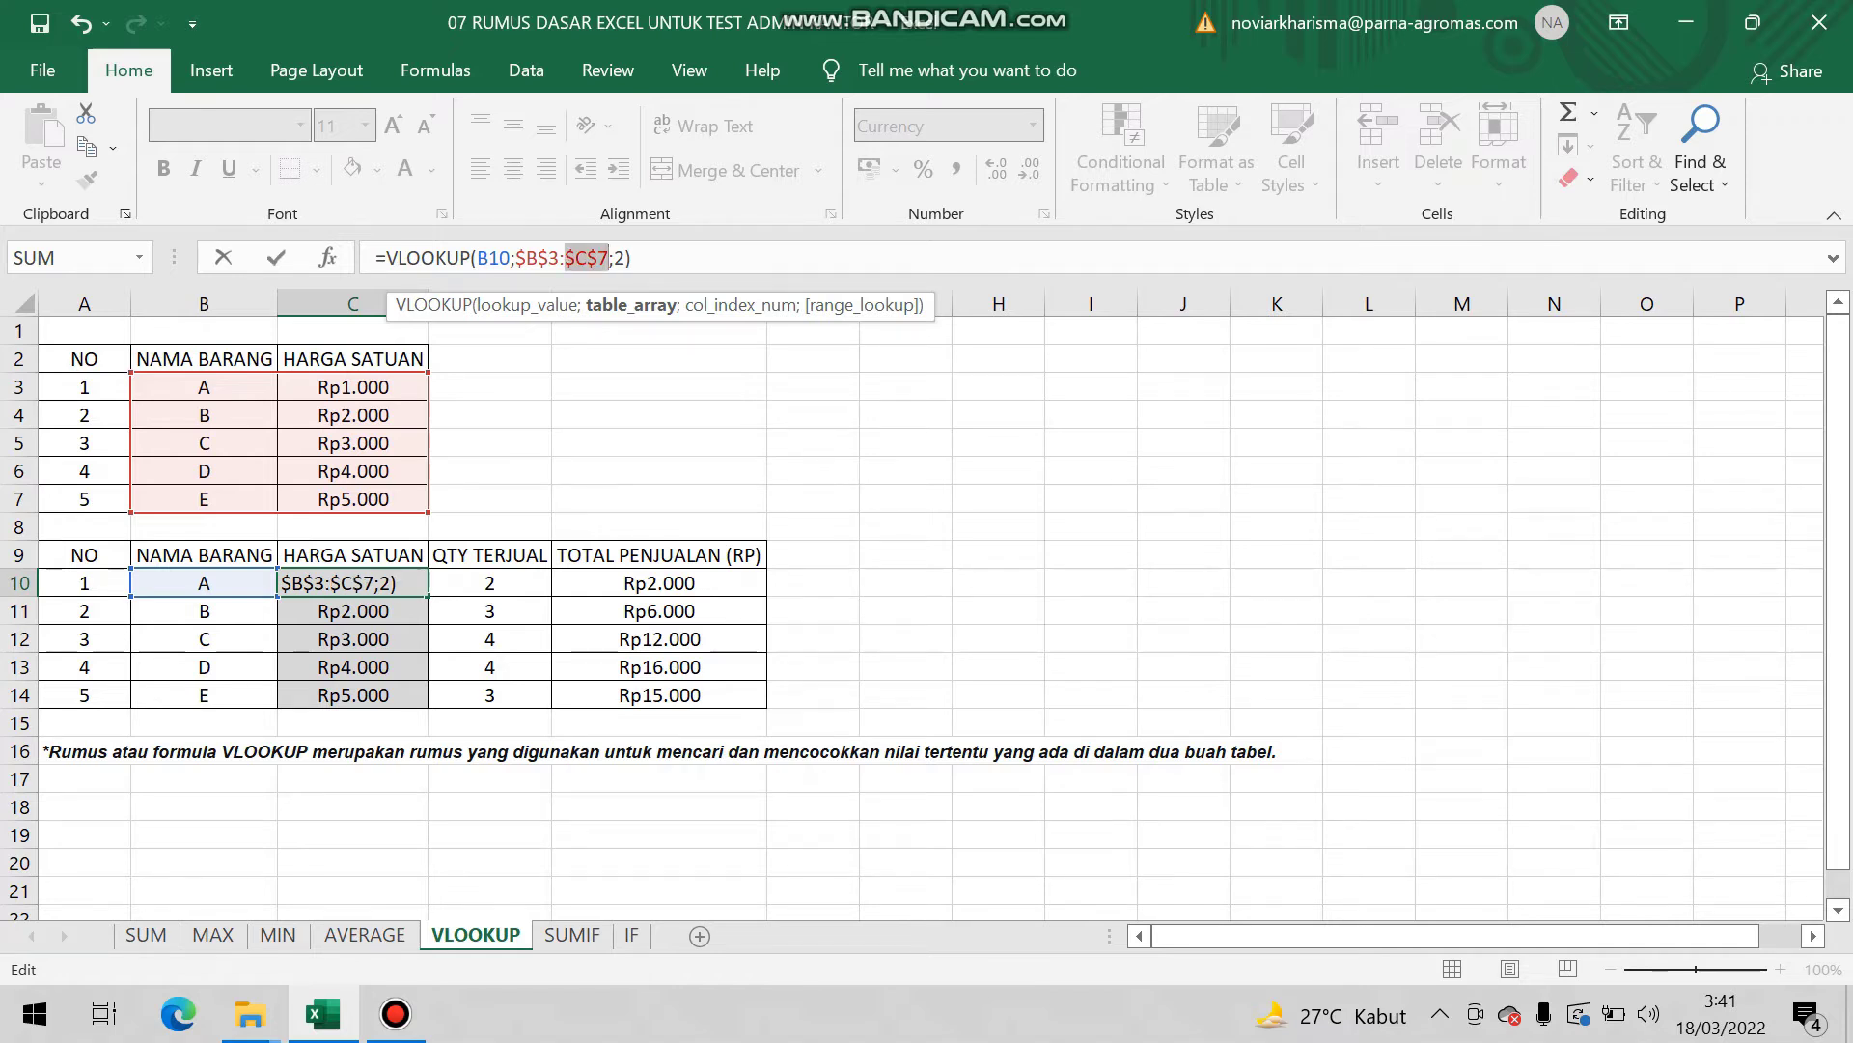
pyautogui.press('Return')
pyautogui.press('Up')
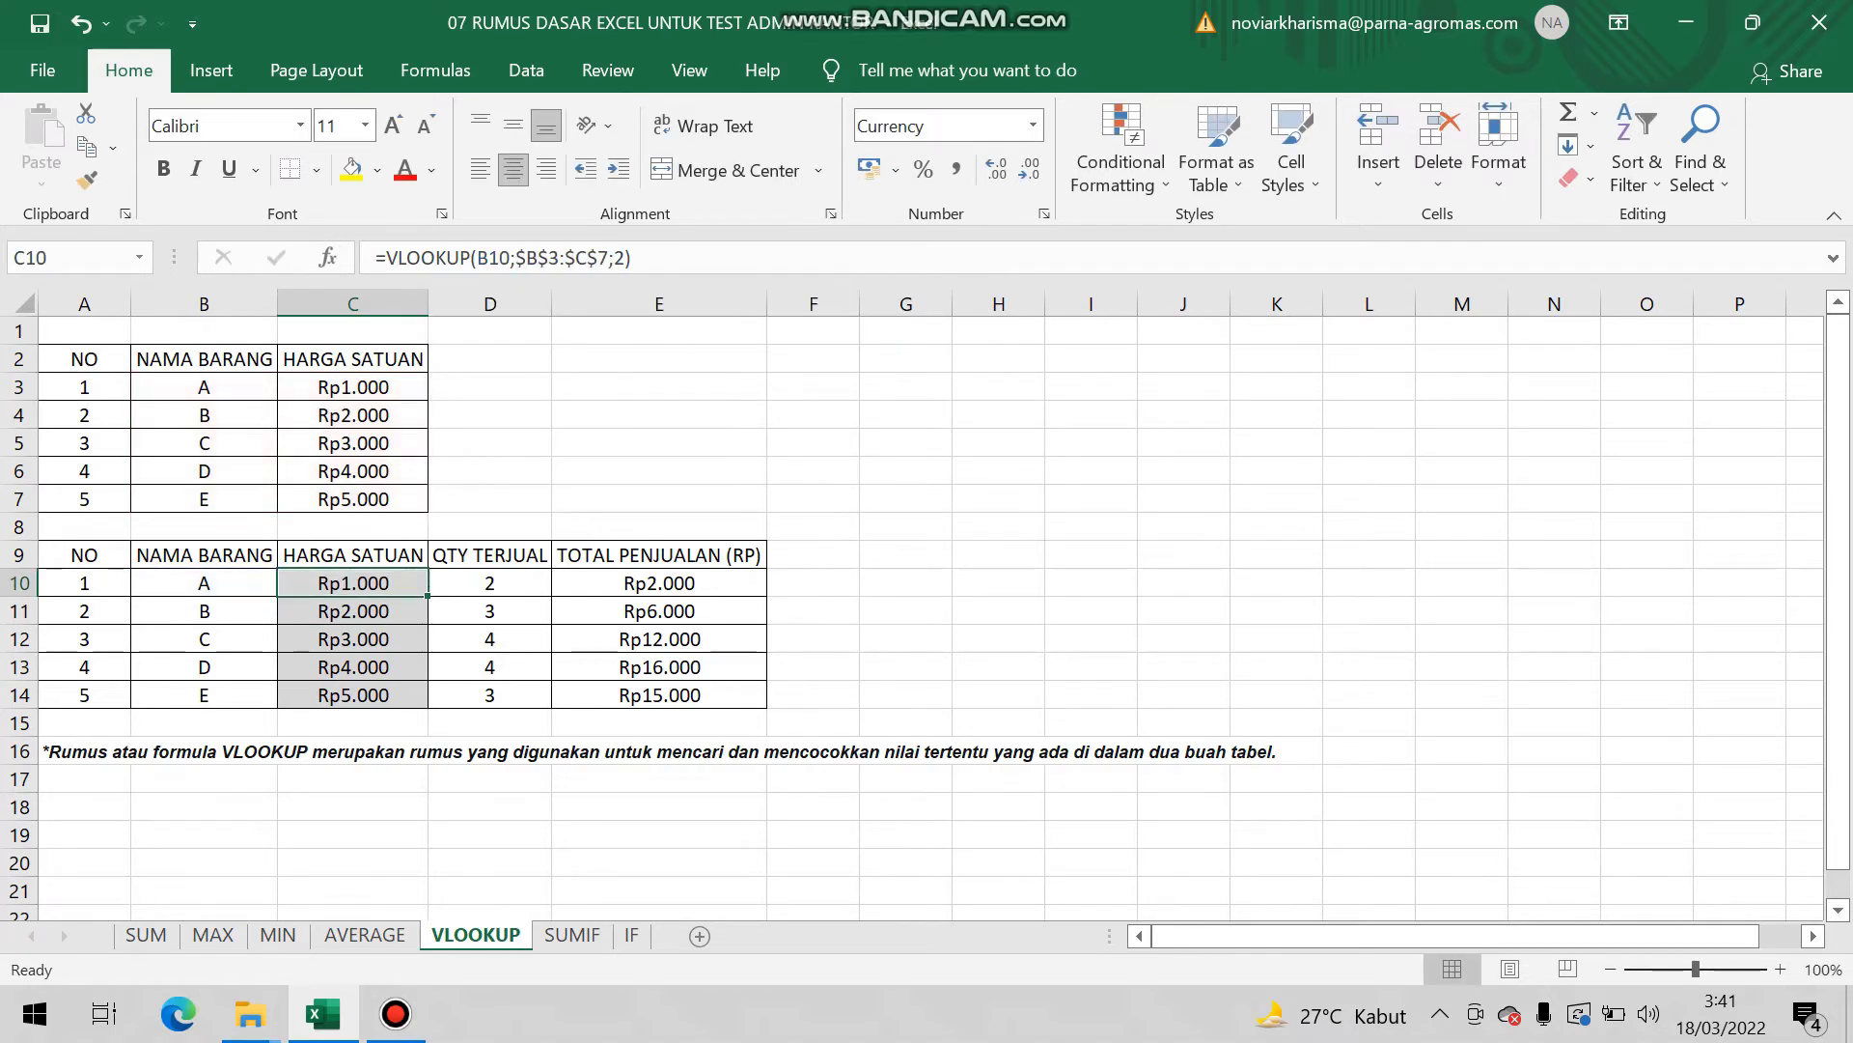
# - Copy C10's formula with the absolute table range into C11:C14
pyautogui.hotkey('ctrl', 'c')
pyautogui.hotkey('shift', 'Down')
pyautogui.hotkey('shift', 'Down')
pyautogui.hotkey('shift', 'Down')
pyautogui.hotkey('shift', 'Down')
pyautogui.hotkey('ctrl', 'alt', 'v')
pyautogui.press('Return')
pyautogui.press('Down')
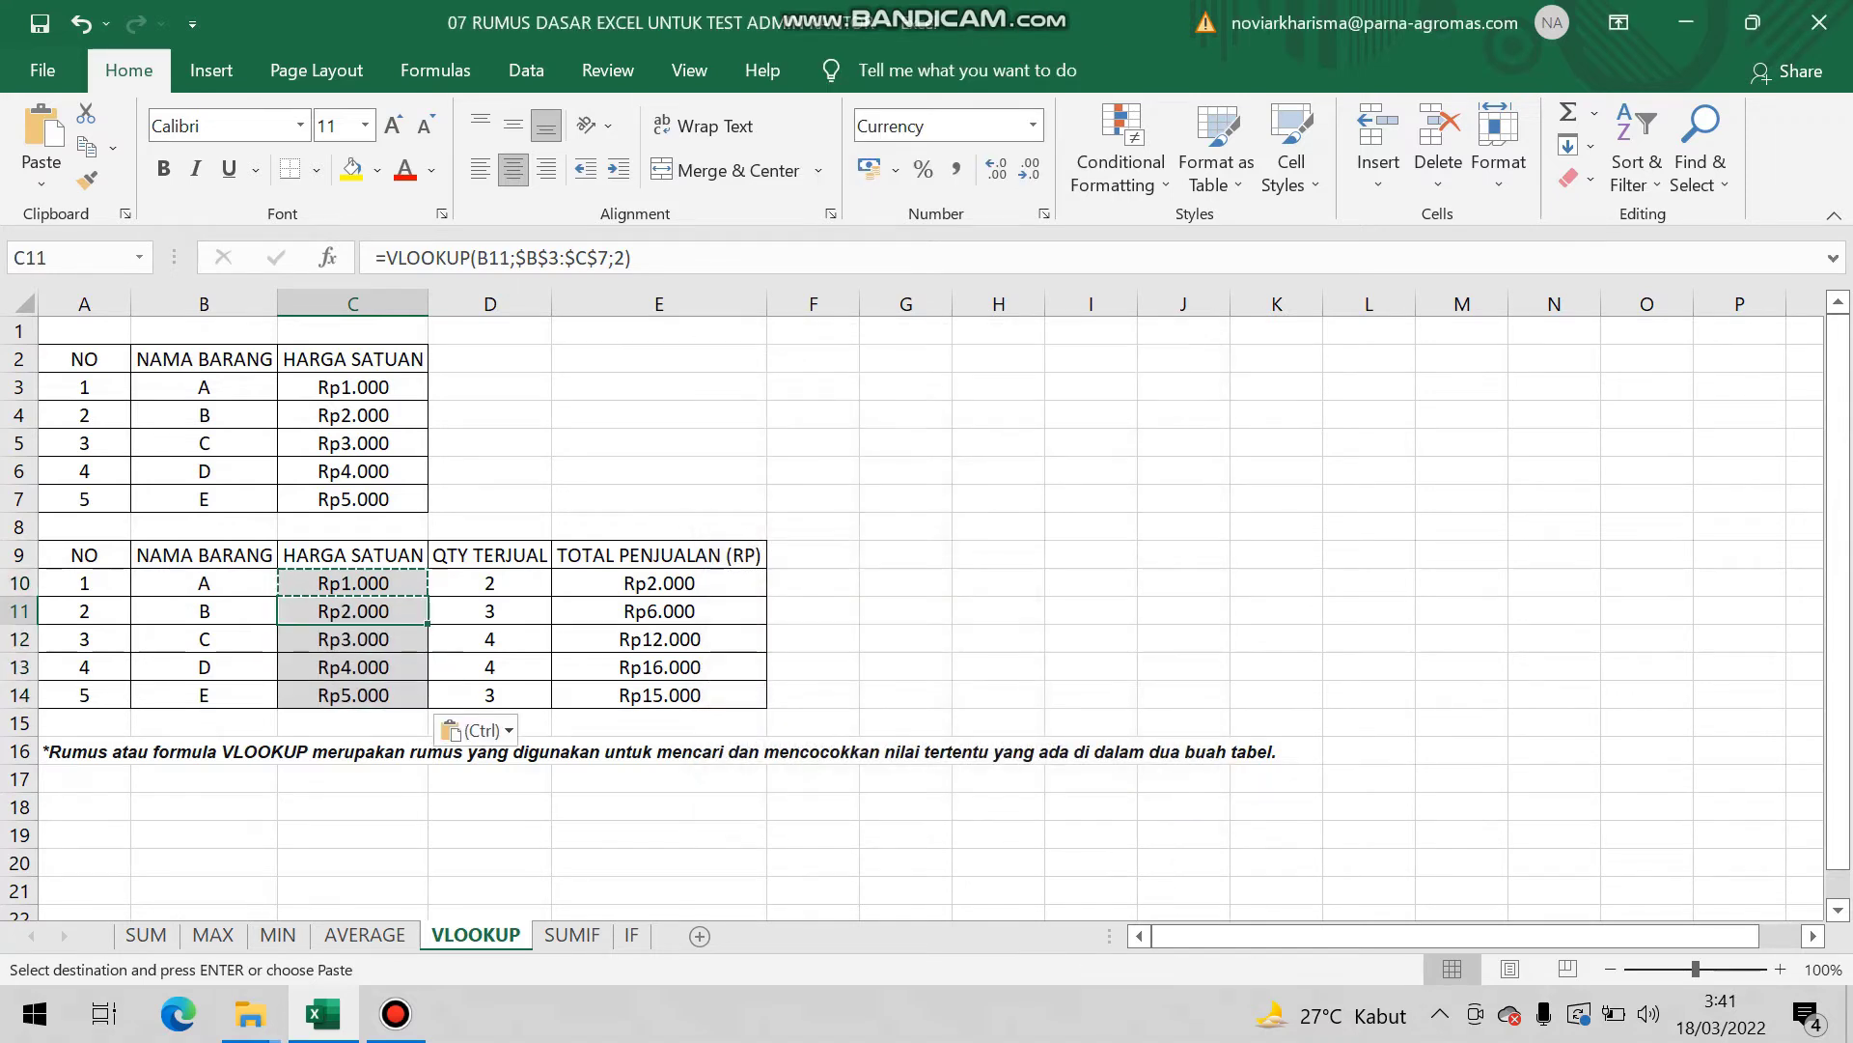
# - Check the table range referenced by each copied VLOOKUP formula in C11:C14
pyautogui.press('F2')
pyautogui.press('Escape')
pyautogui.press('Down')
pyautogui.press('F2')
pyautogui.press('Escape')
pyautogui.press('Down')
pyautogui.press('F2')
pyautogui.press('Escape')
pyautogui.press('Down')
pyautogui.press('F2')
pyautogui.press('Escape')
pyautogui.press('Up')
pyautogui.press('Up')
pyautogui.press('Up')
pyautogui.press('Up')
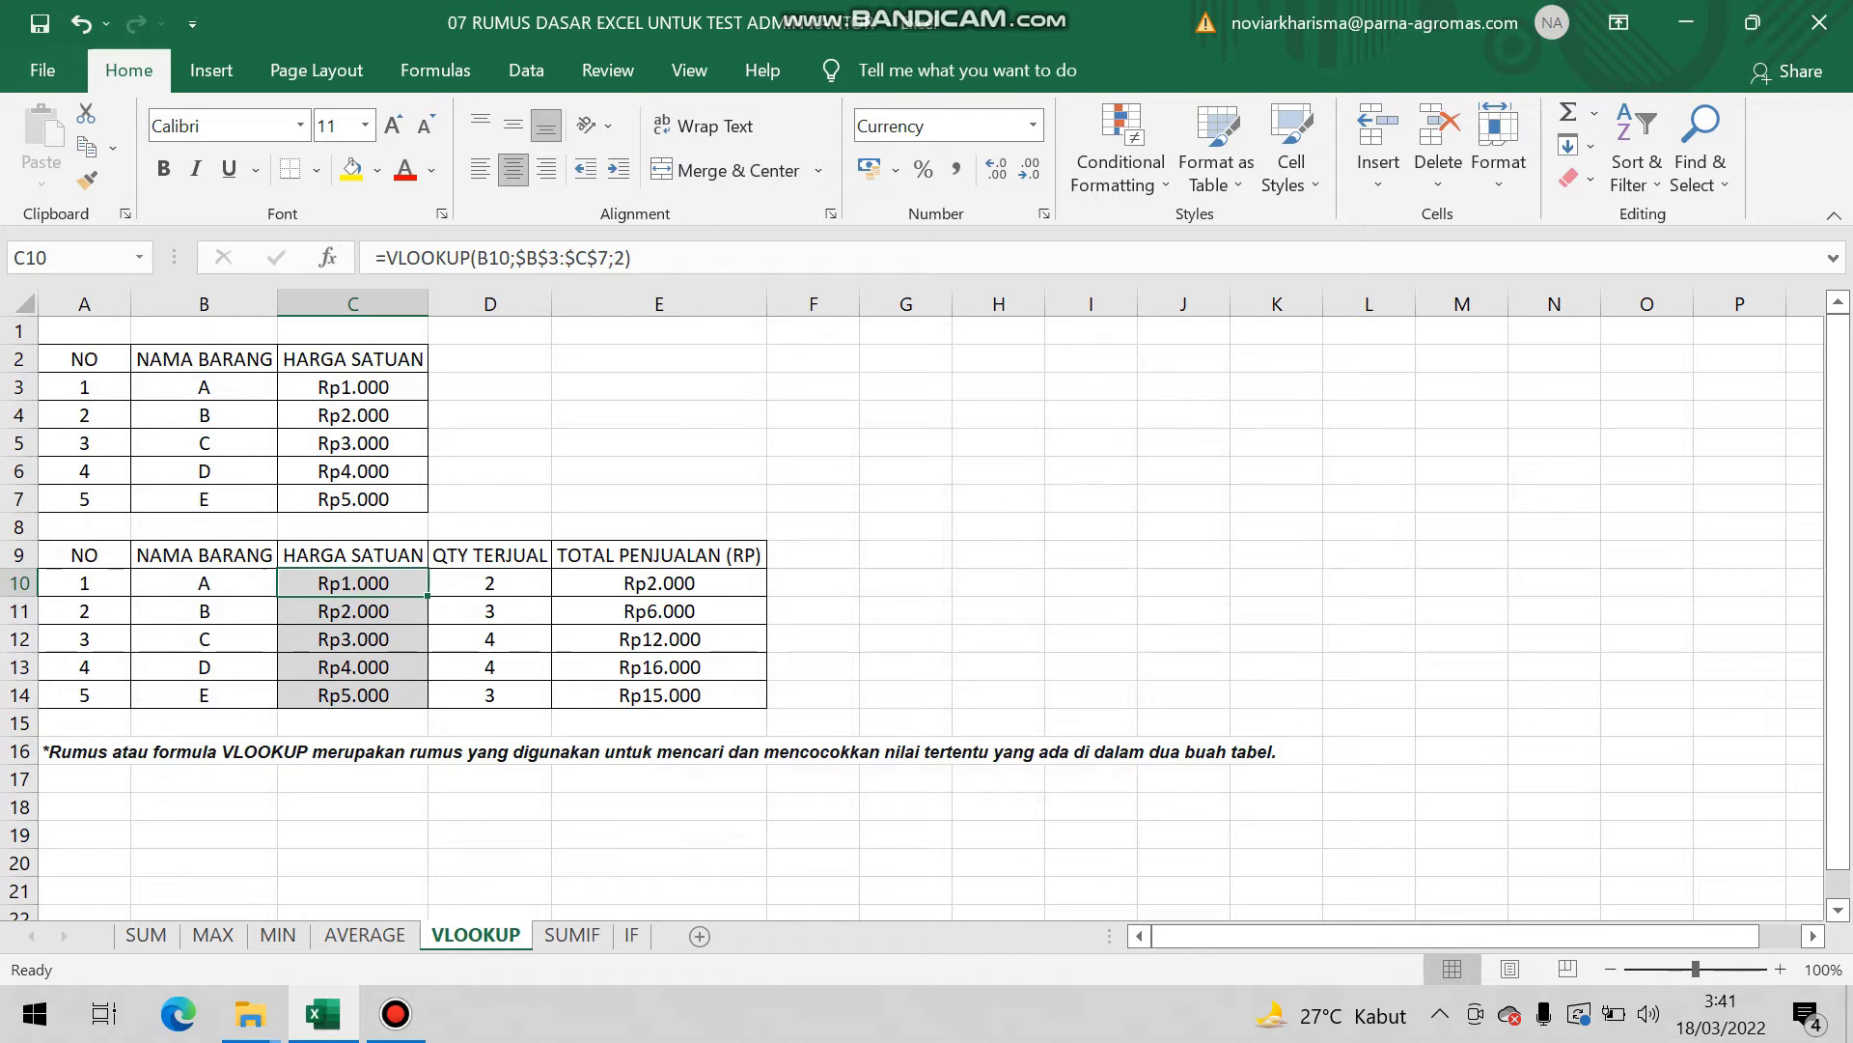
# - Go to the SUMIF sheet and begin a SUMIF formula in E8 with B3:B7 as the criteria range
pyautogui.hotkey('ctrl', 'pagedown')
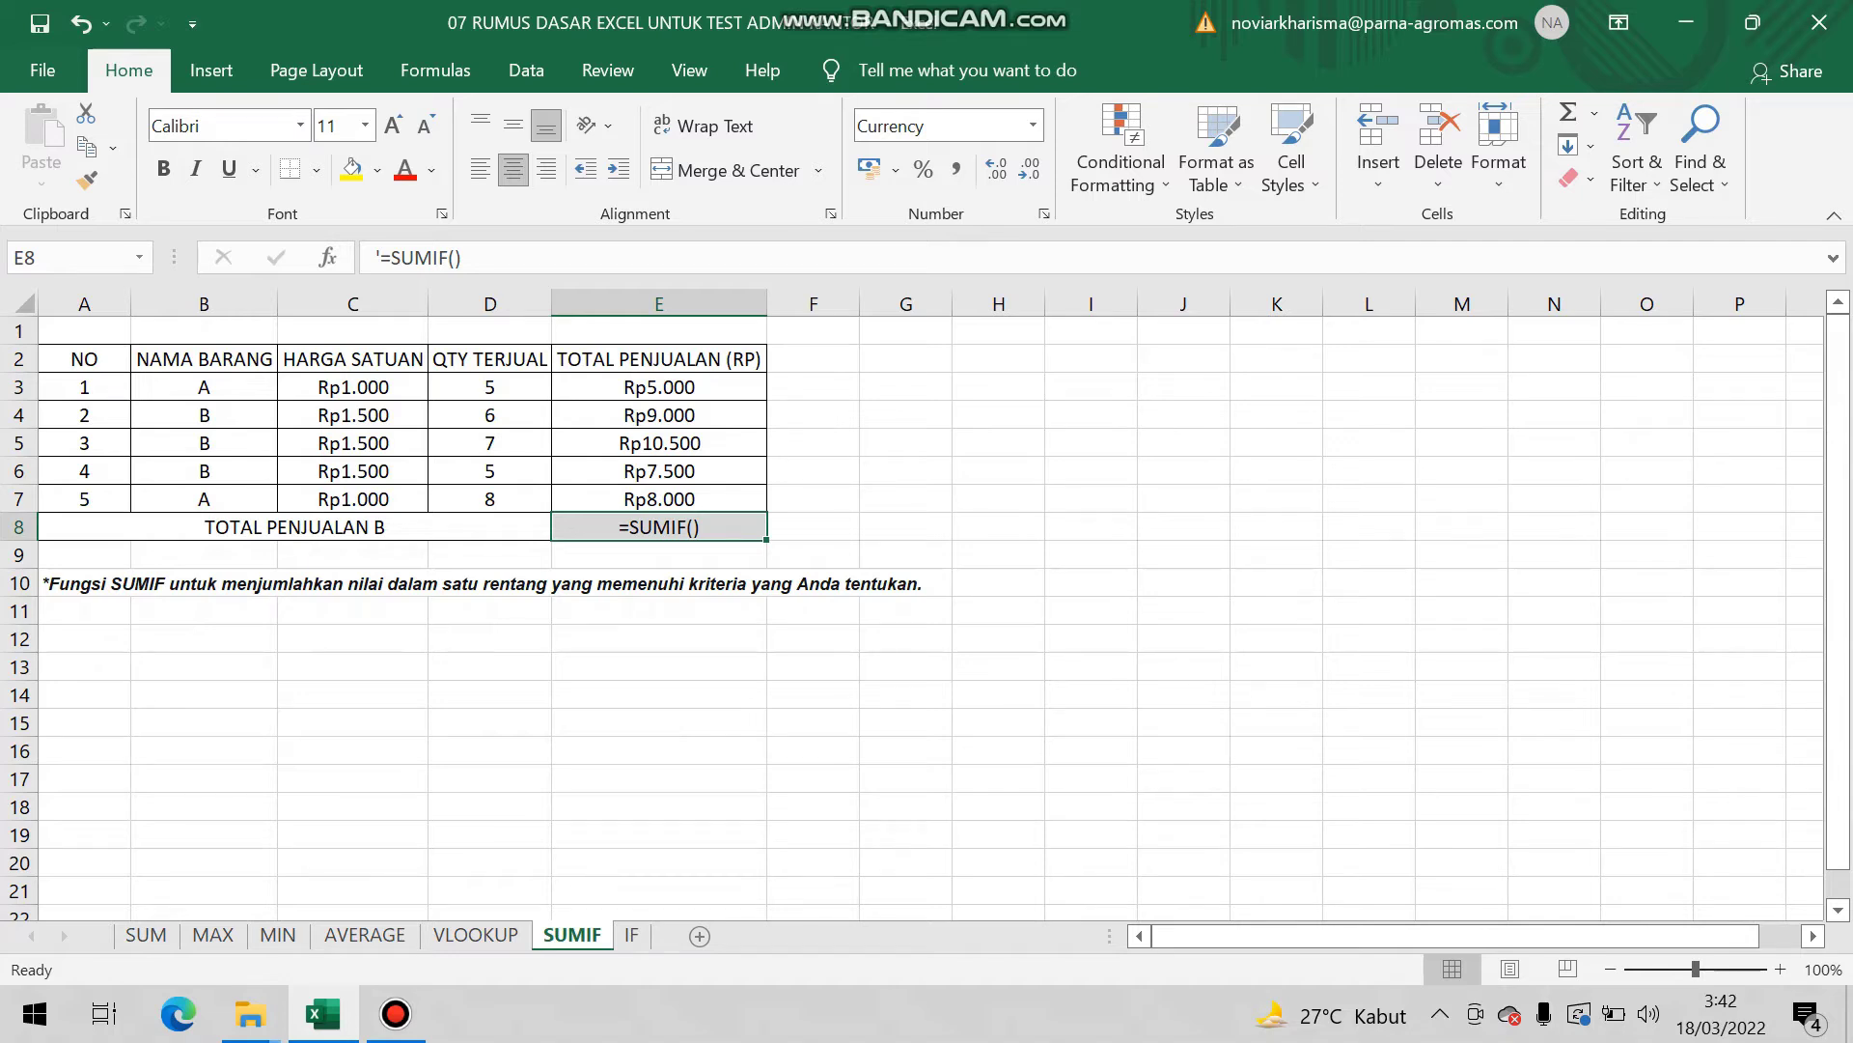
pyautogui.write('=SU')
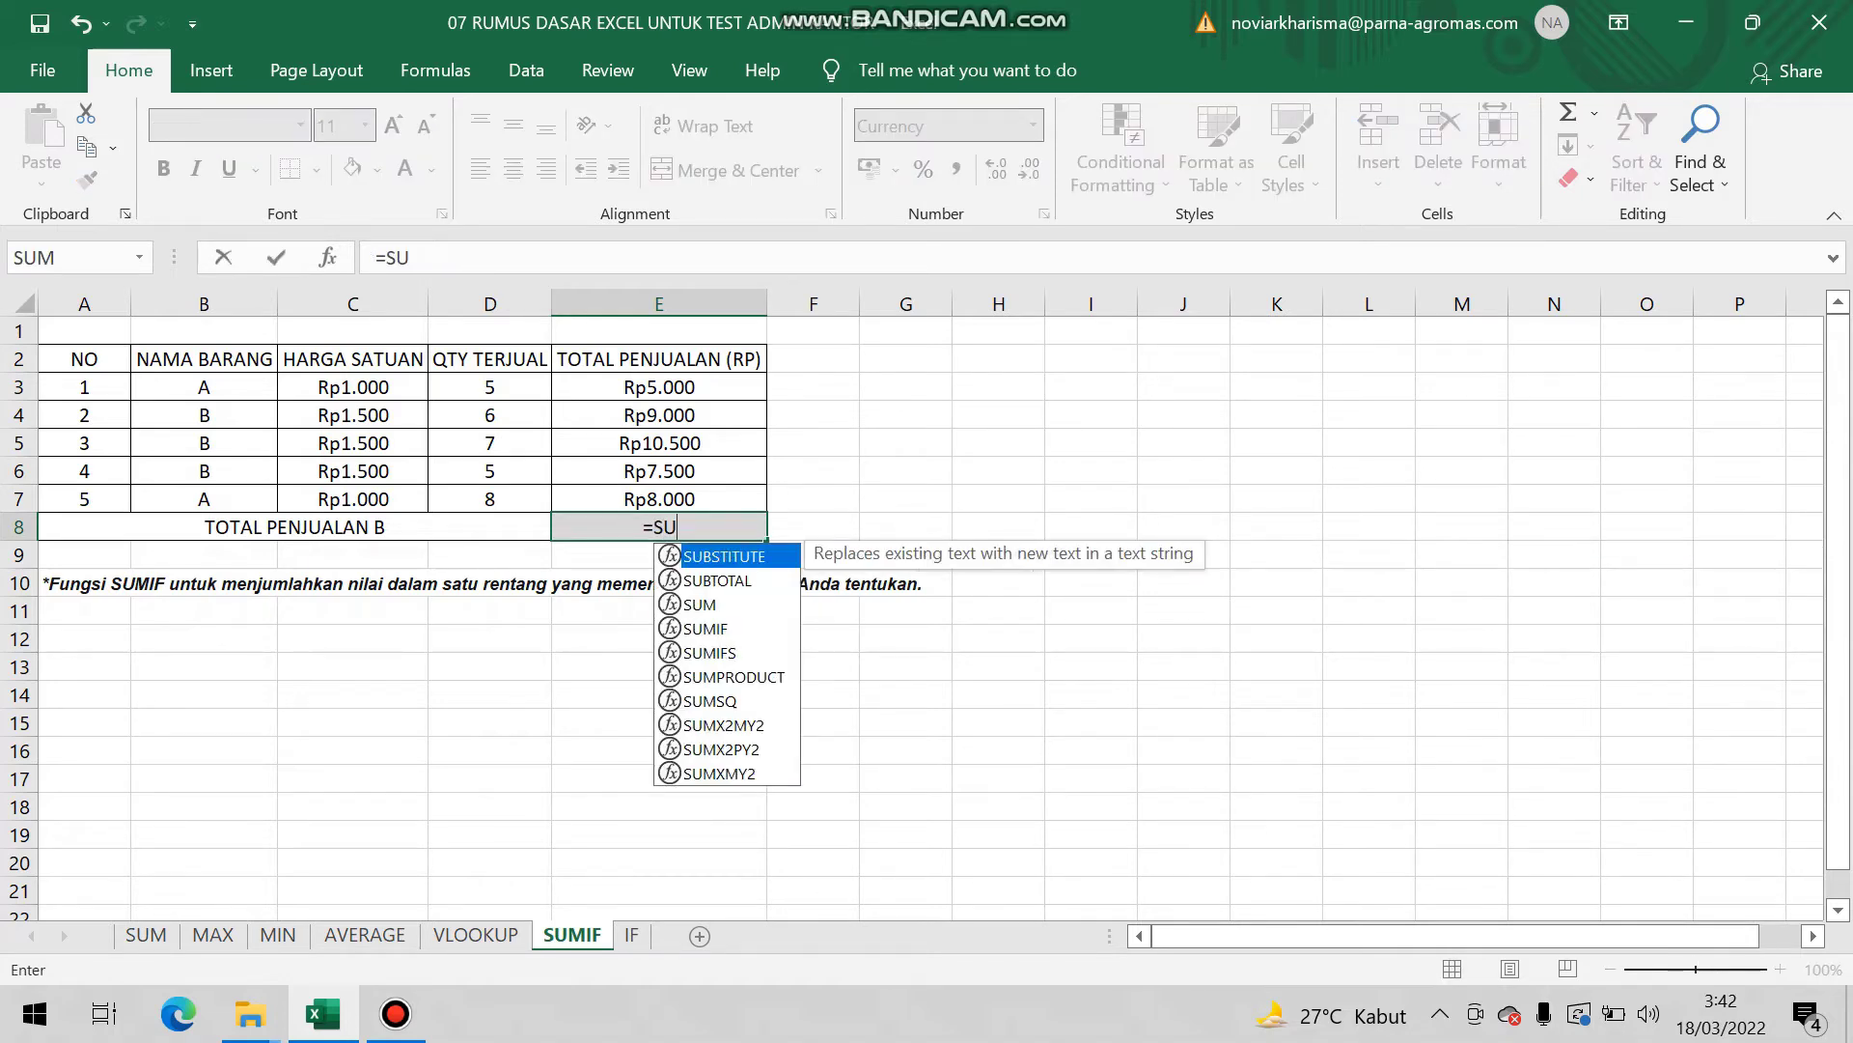
pyautogui.write('MIF(')
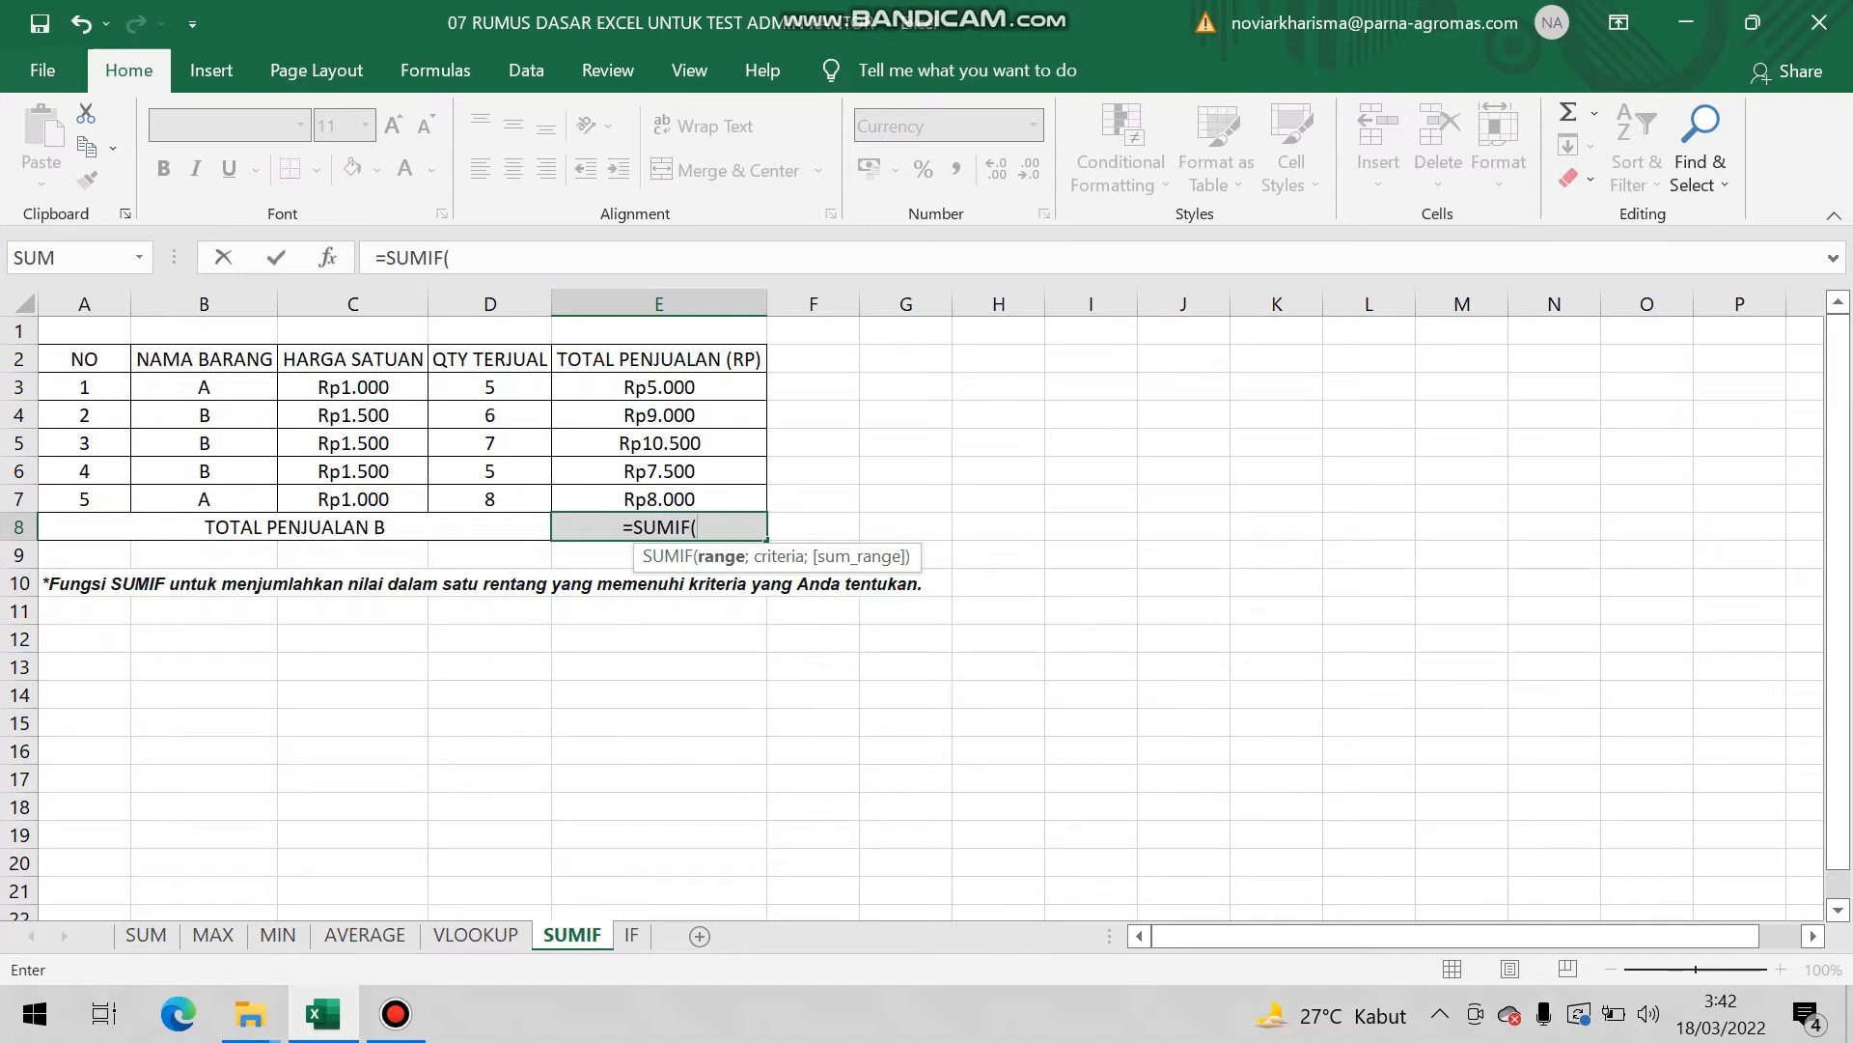
pyautogui.moveTo(204, 386); pyautogui.dragTo(271, 512)
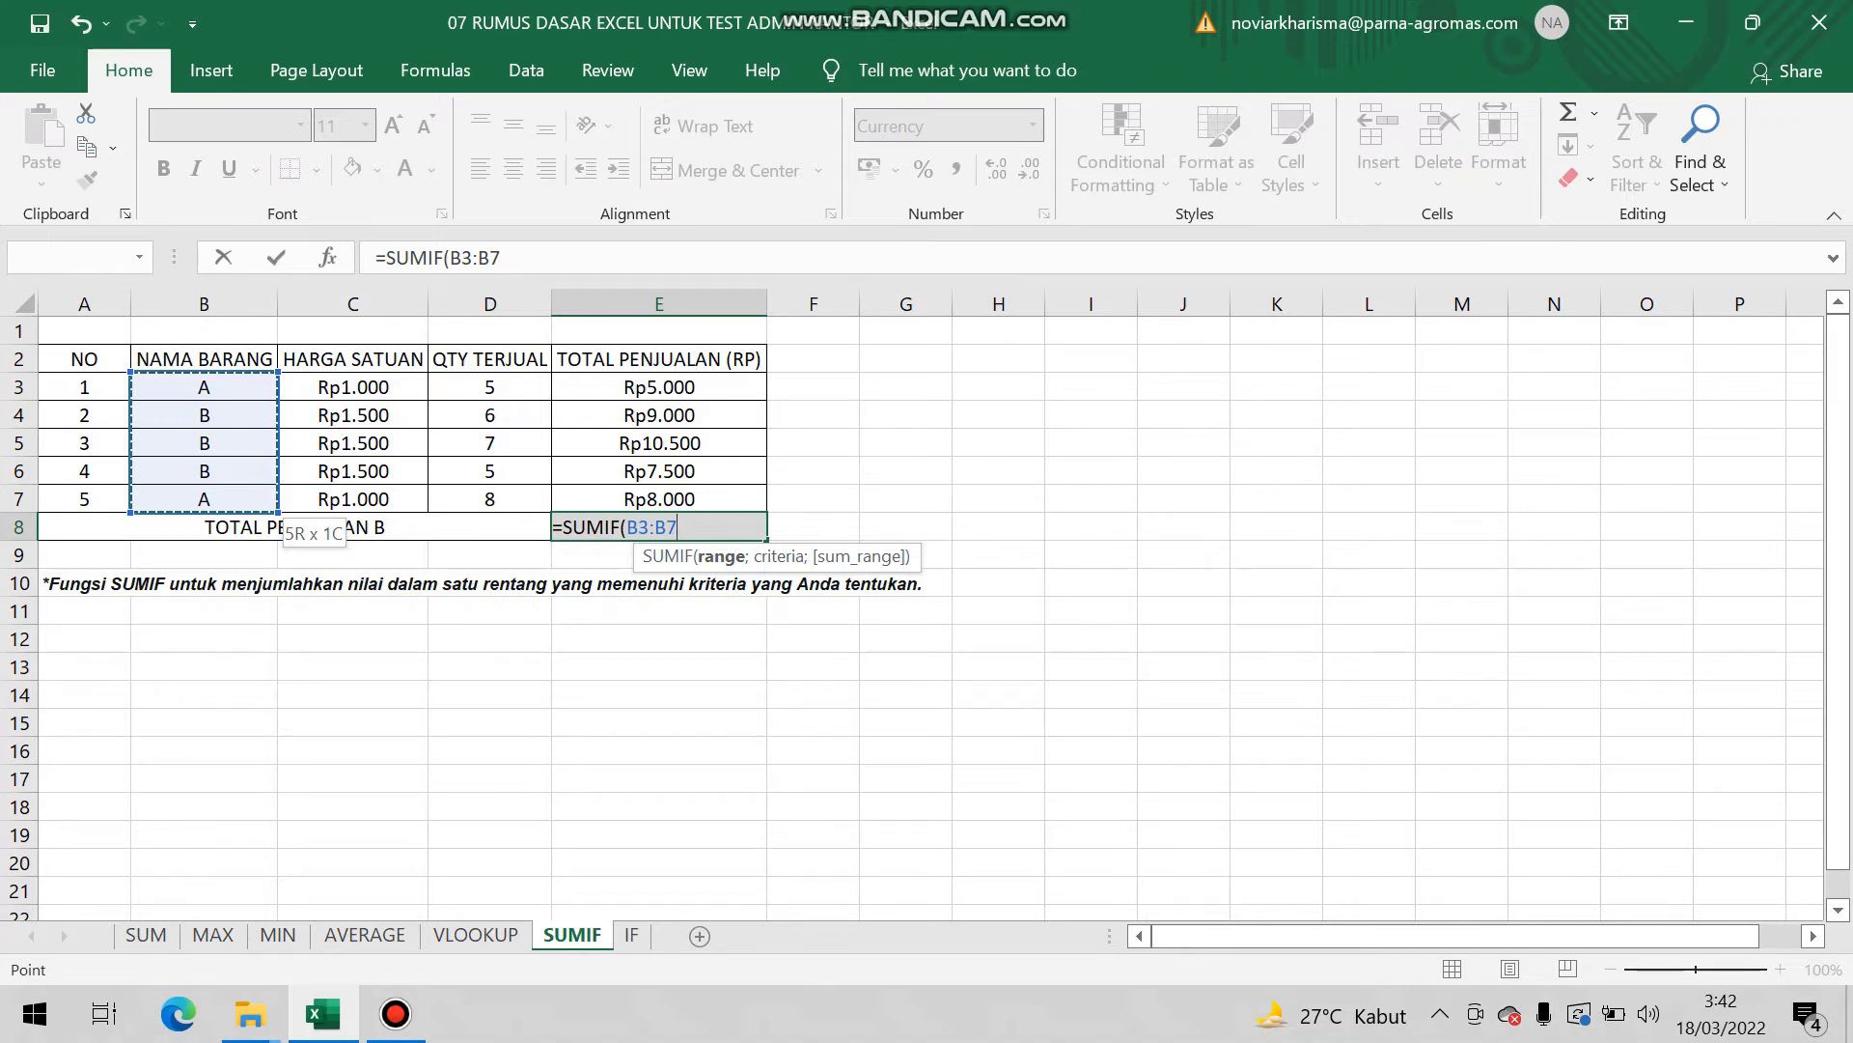
pyautogui.write(';')
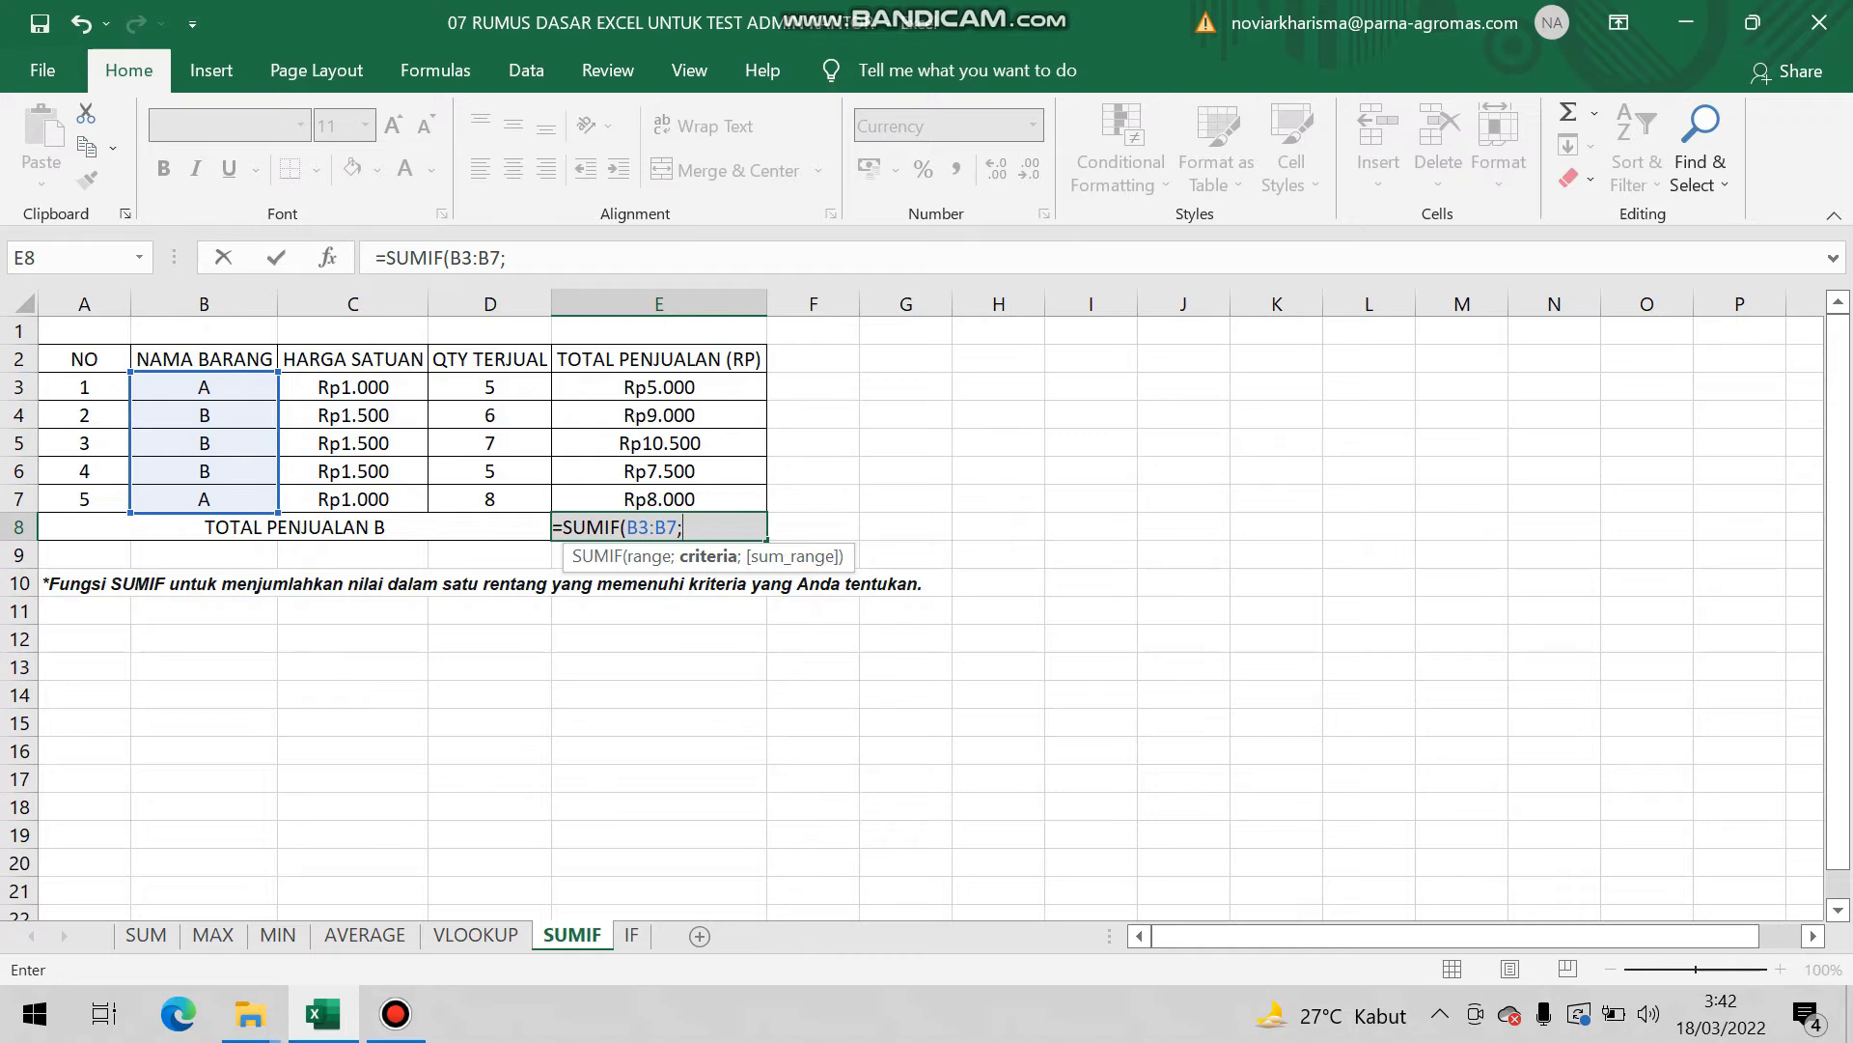
pyautogui.click(203, 415)
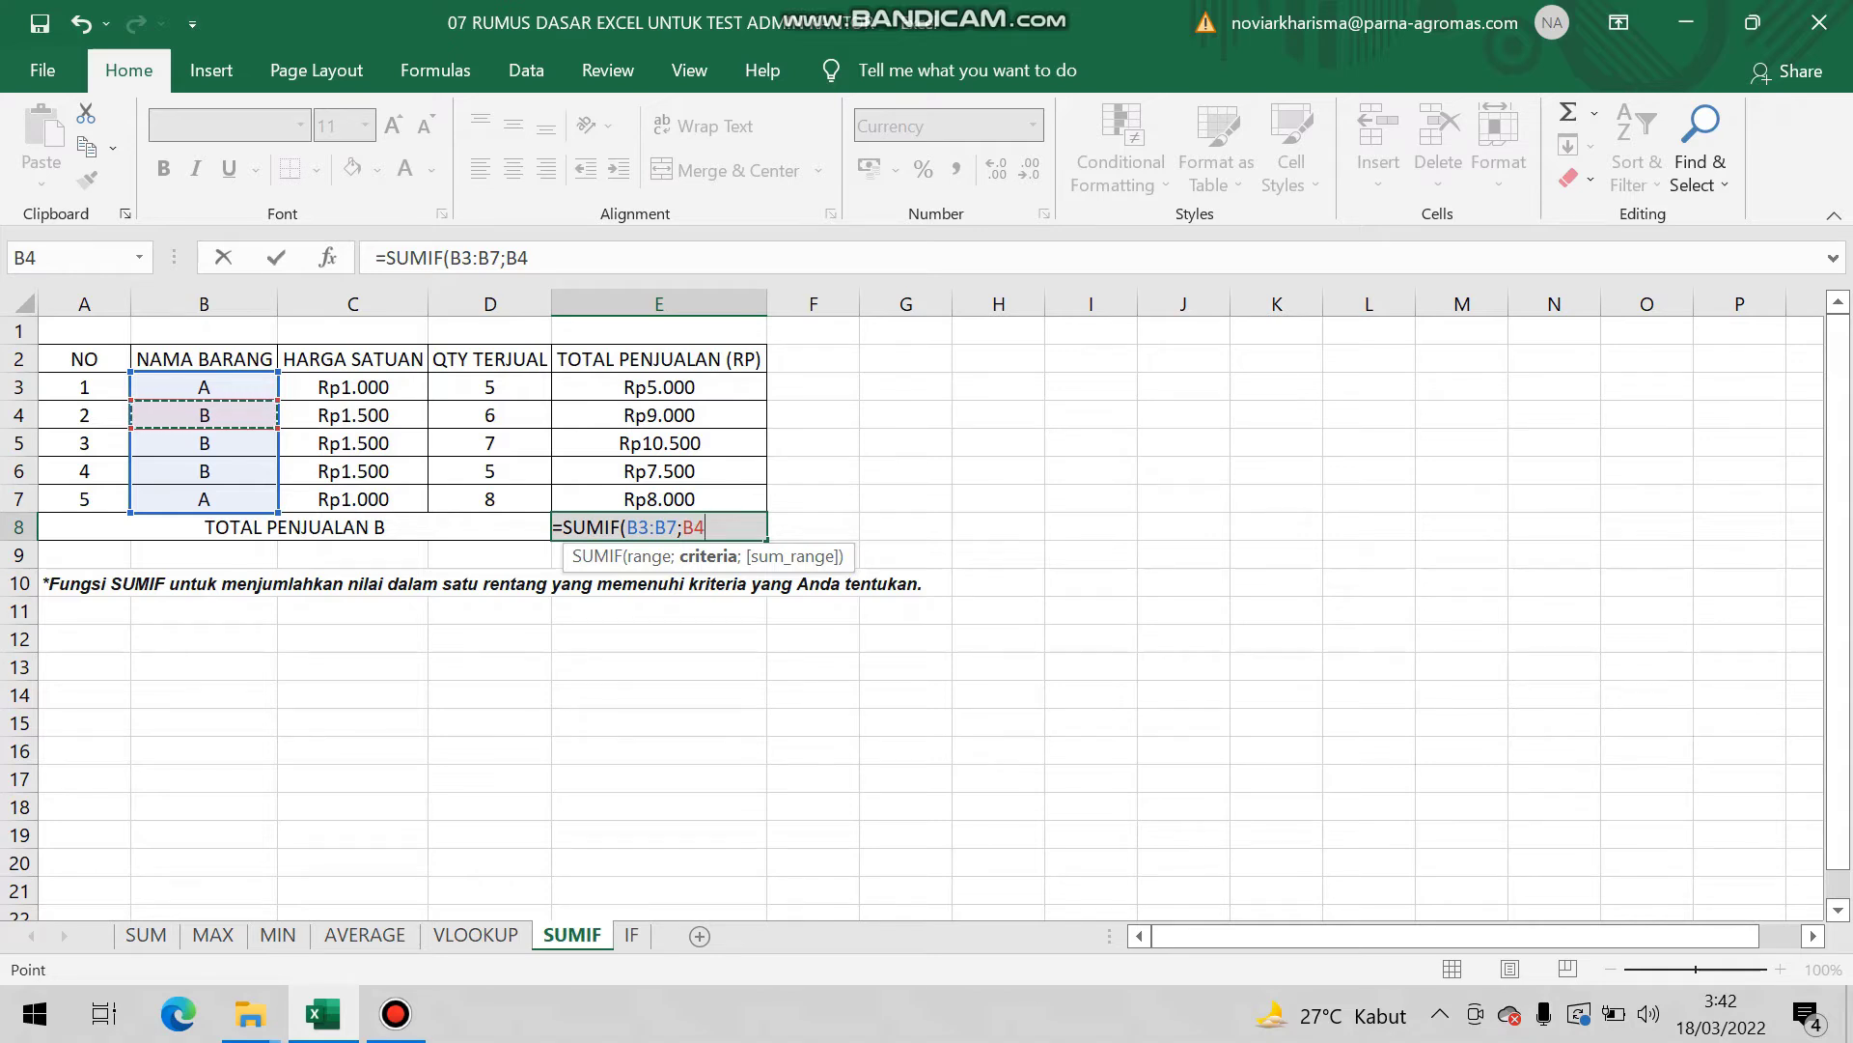
pyautogui.click(530, 258)
pyautogui.press('BackSpace')
pyautogui.press('BackSpace')
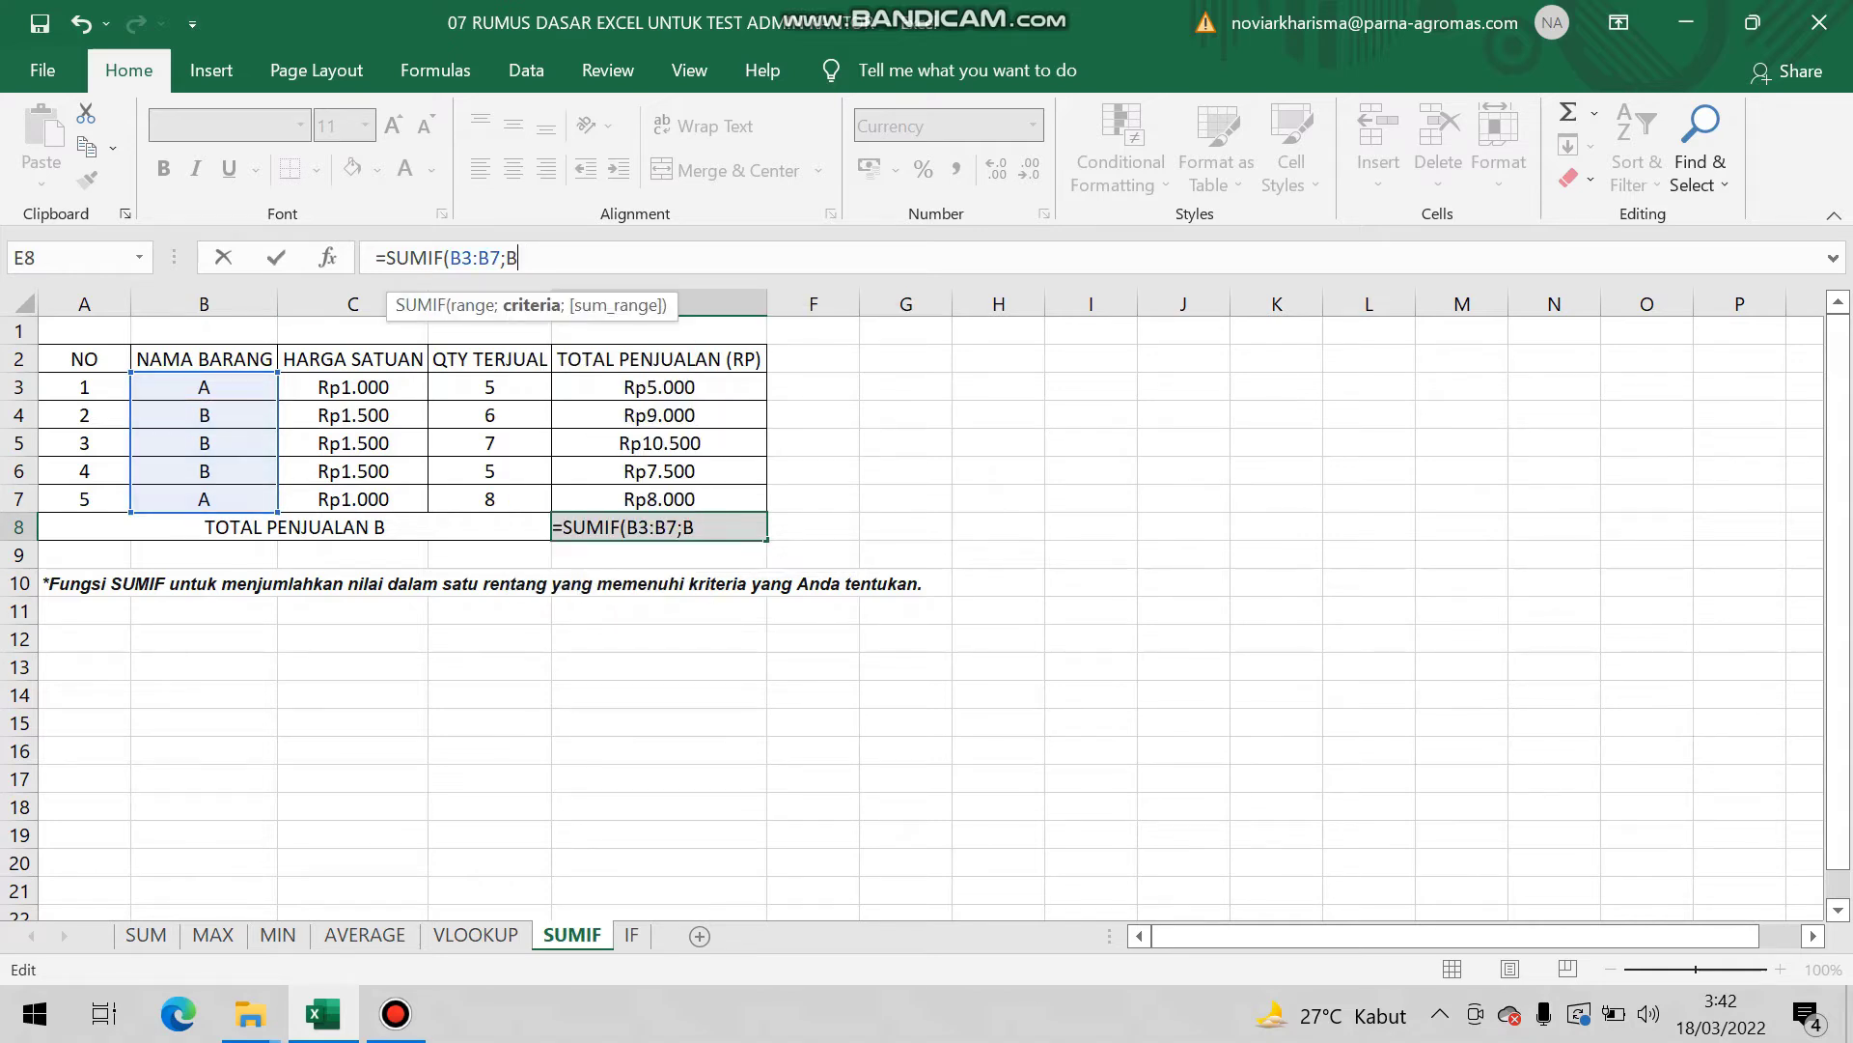
# - Complete E8's SUMIF formula with the criterion "B" and the sum range E3:E7
pyautogui.write('"B"')
pyautogui.write(';')
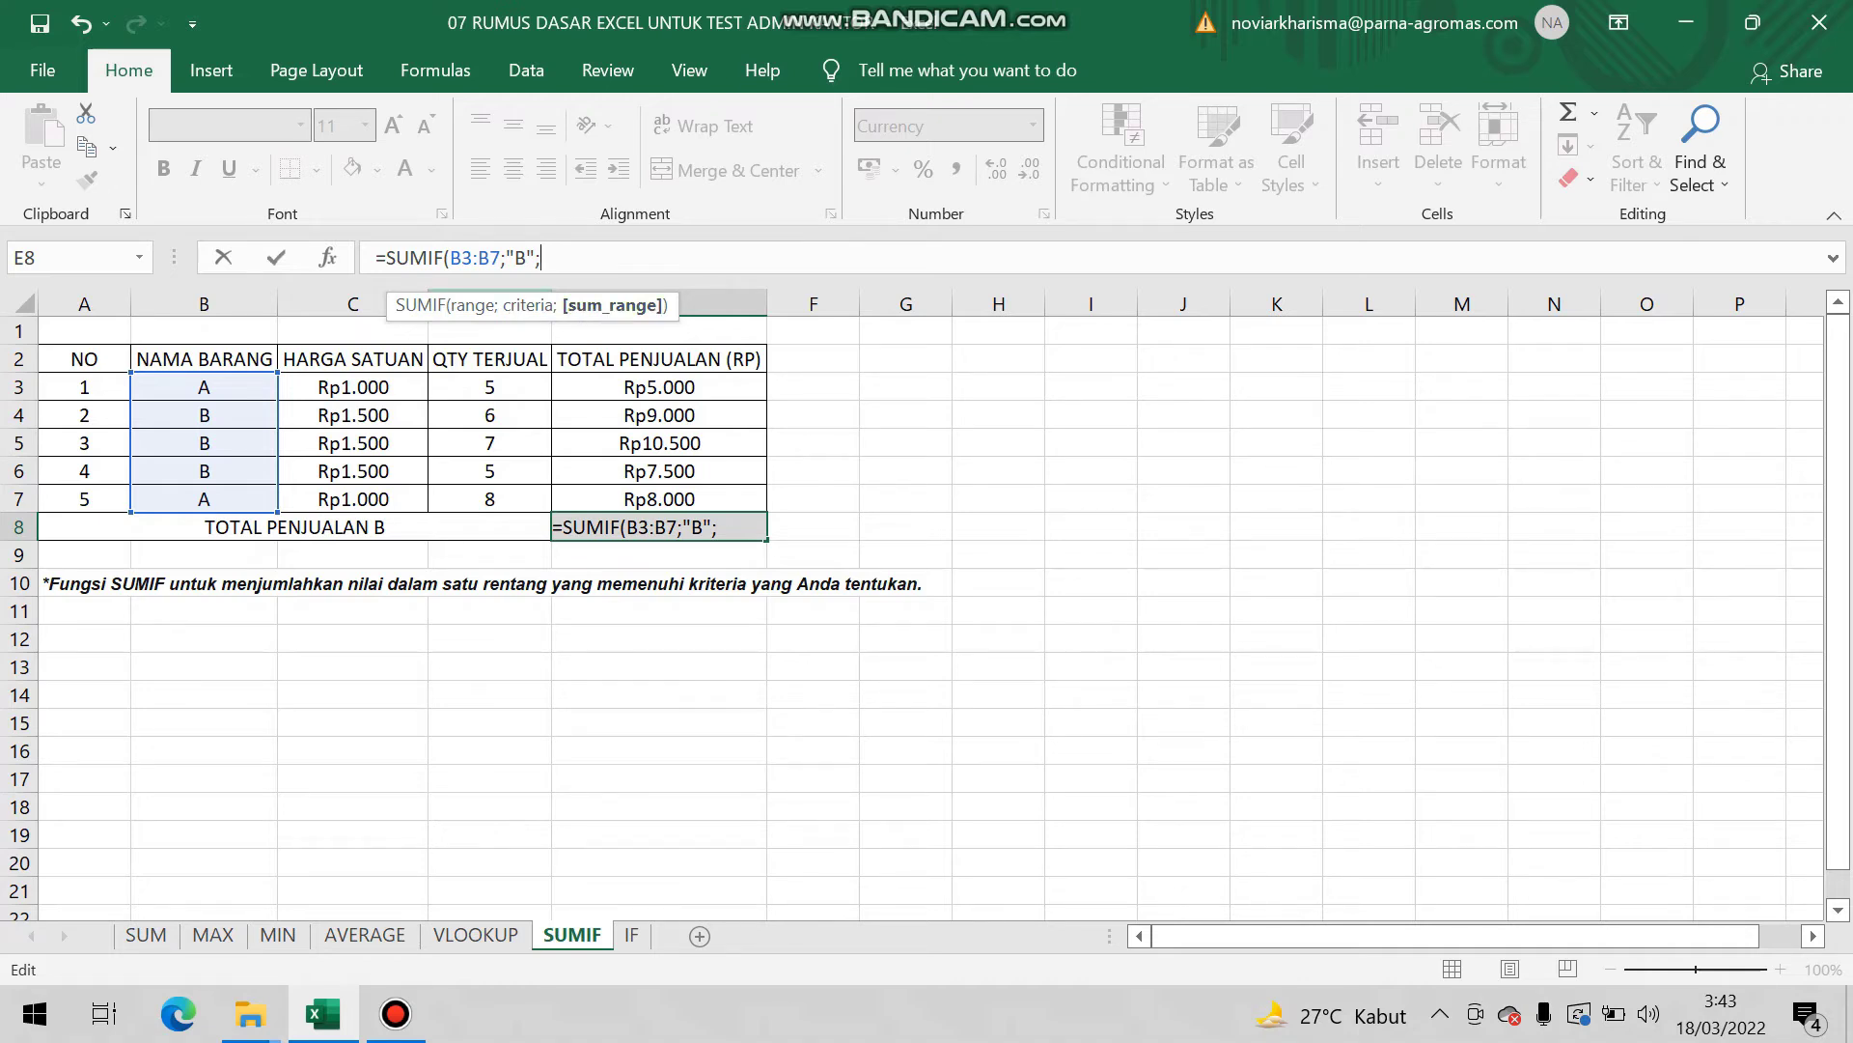
pyautogui.click(660, 387)
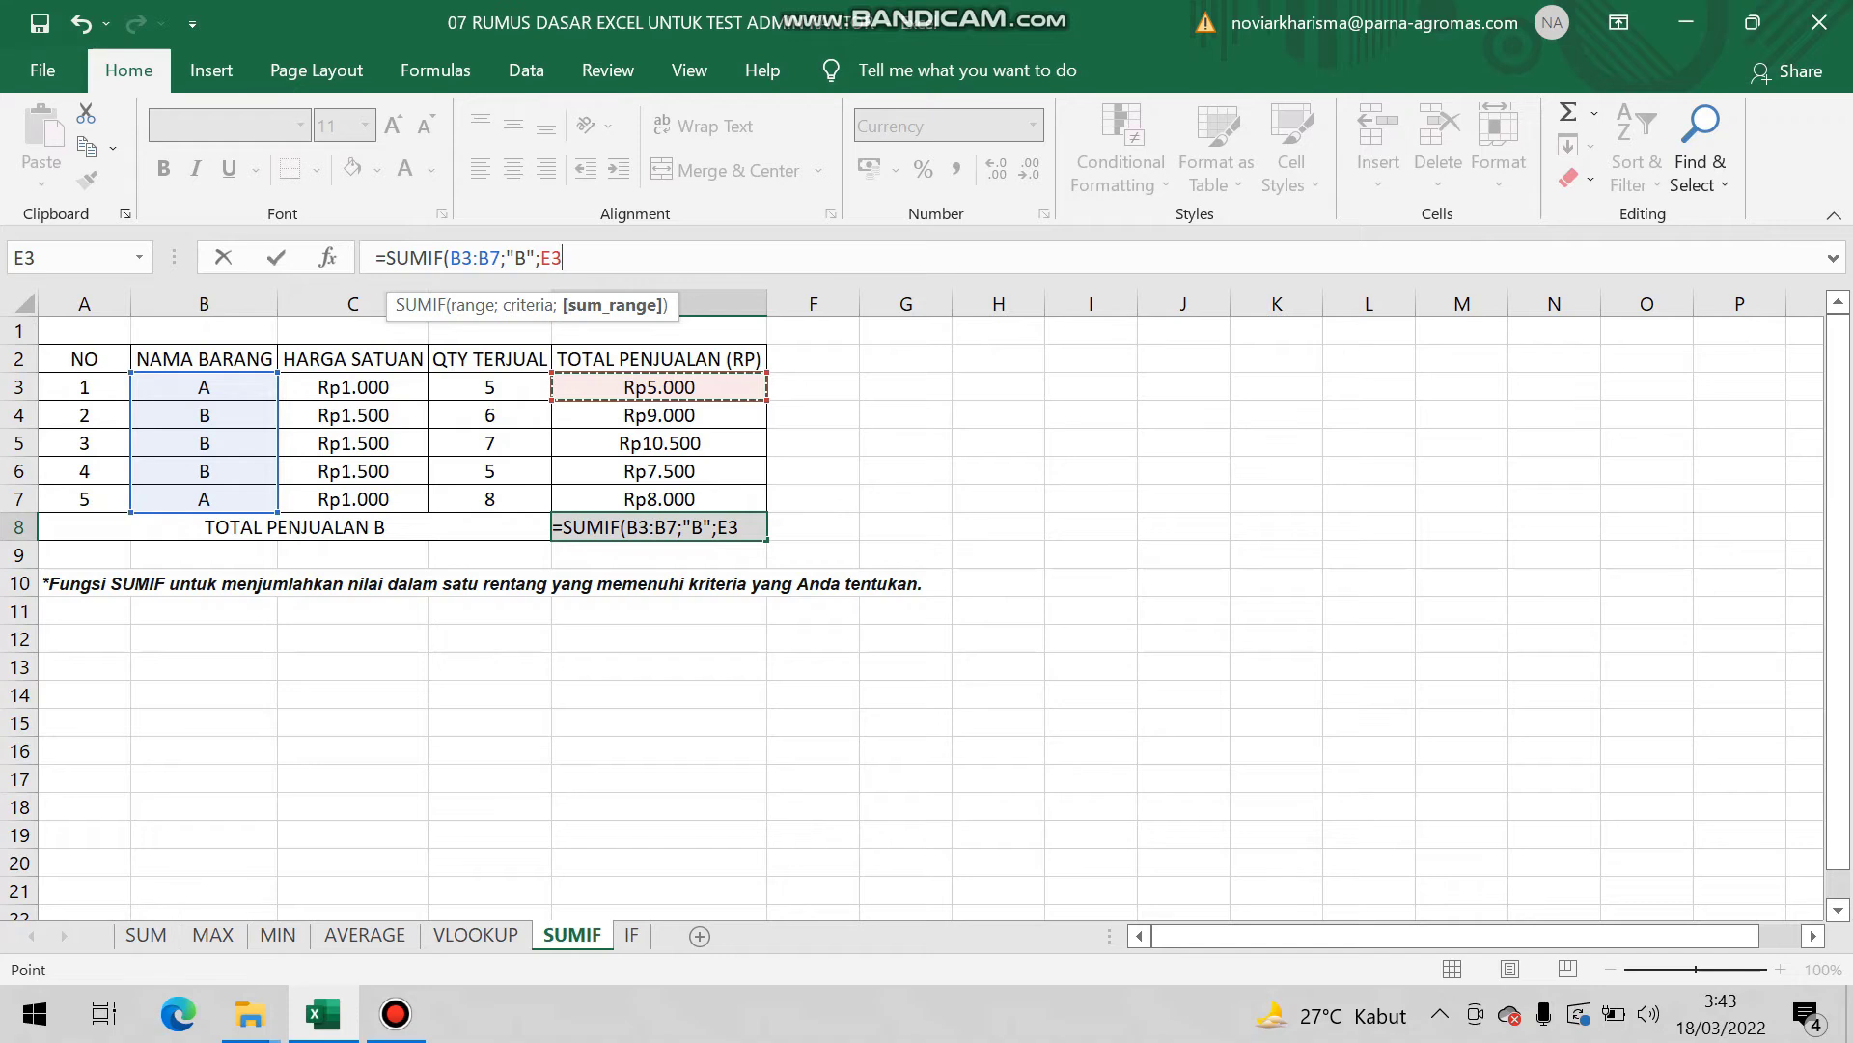
pyautogui.moveTo(659, 387); pyautogui.dragTo(734, 499)
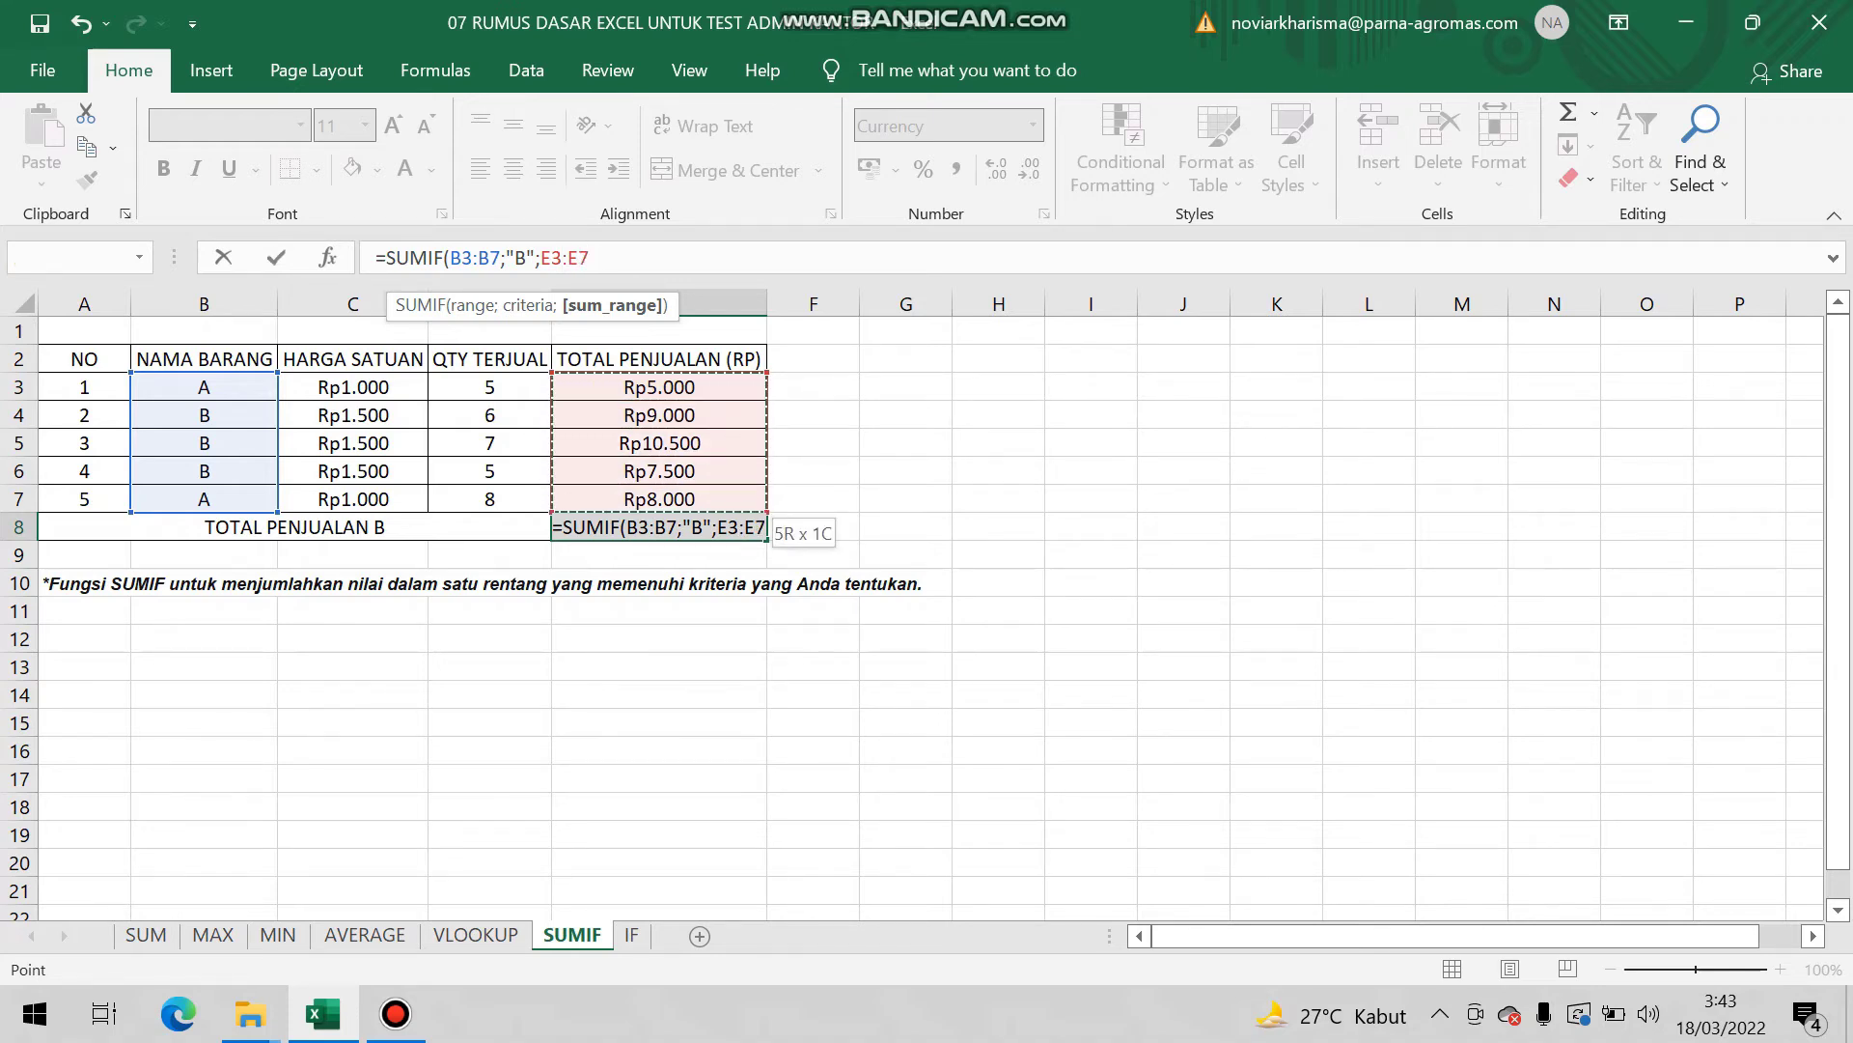
pyautogui.write(')')
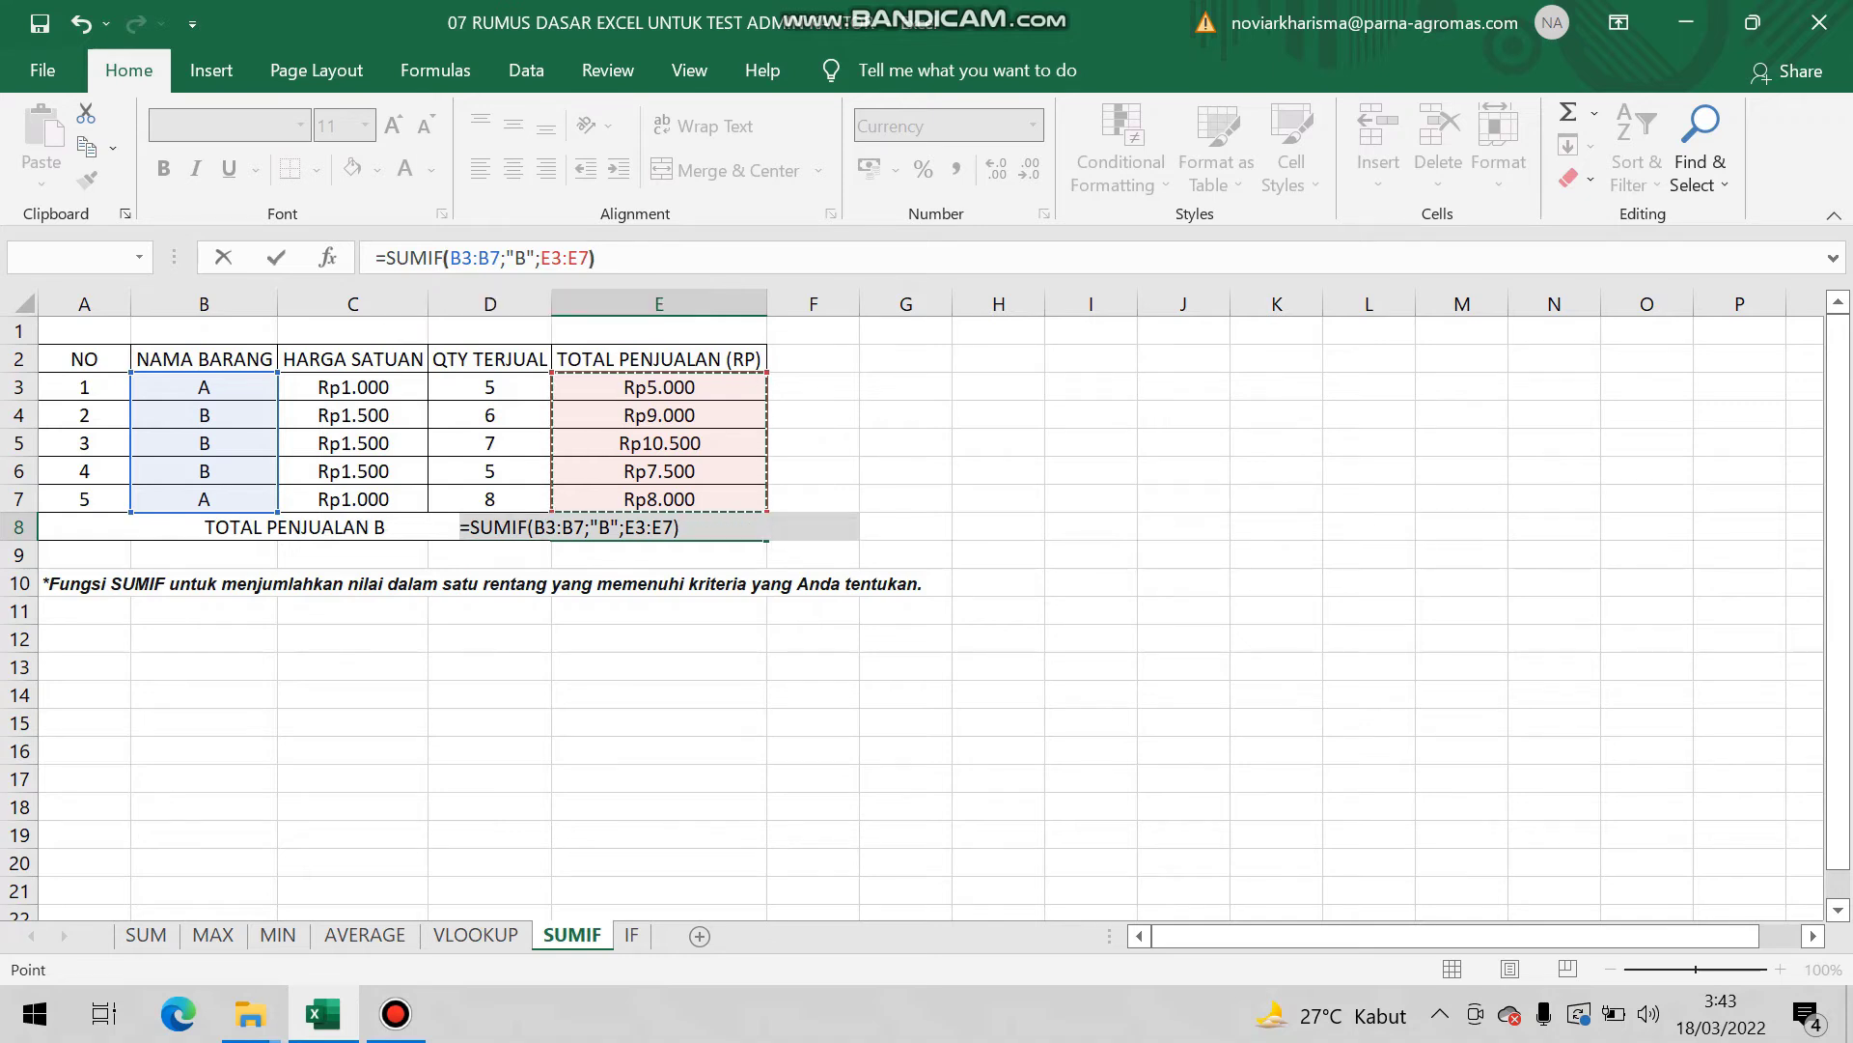
pyautogui.press('Return')
pyautogui.press('Up')
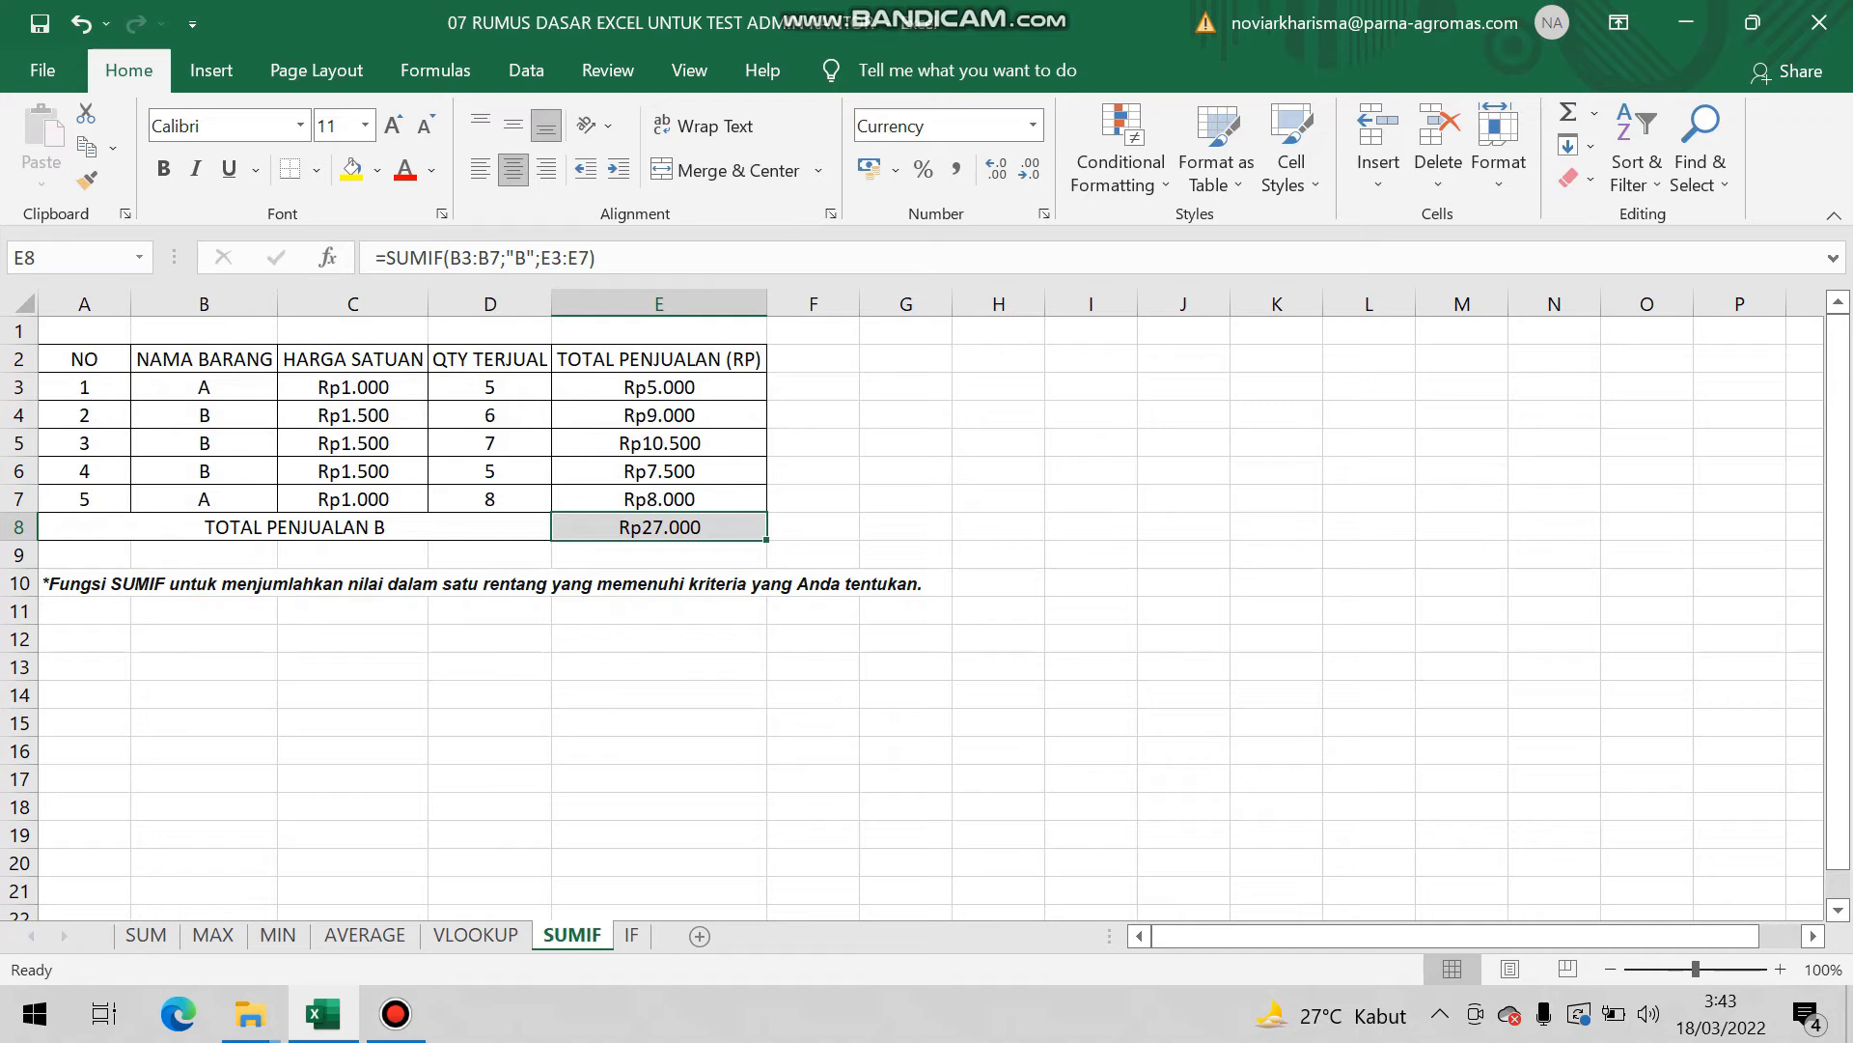
# - Review the item B rows and the sum of their sales totals in E4:E6 against the SUMIF result in E8
pyautogui.press('Left')
pyautogui.press('Up')
pyautogui.press('Up')
pyautogui.press('Up')
pyautogui.press('Left')
pyautogui.press('Up')
pyautogui.press('Left')
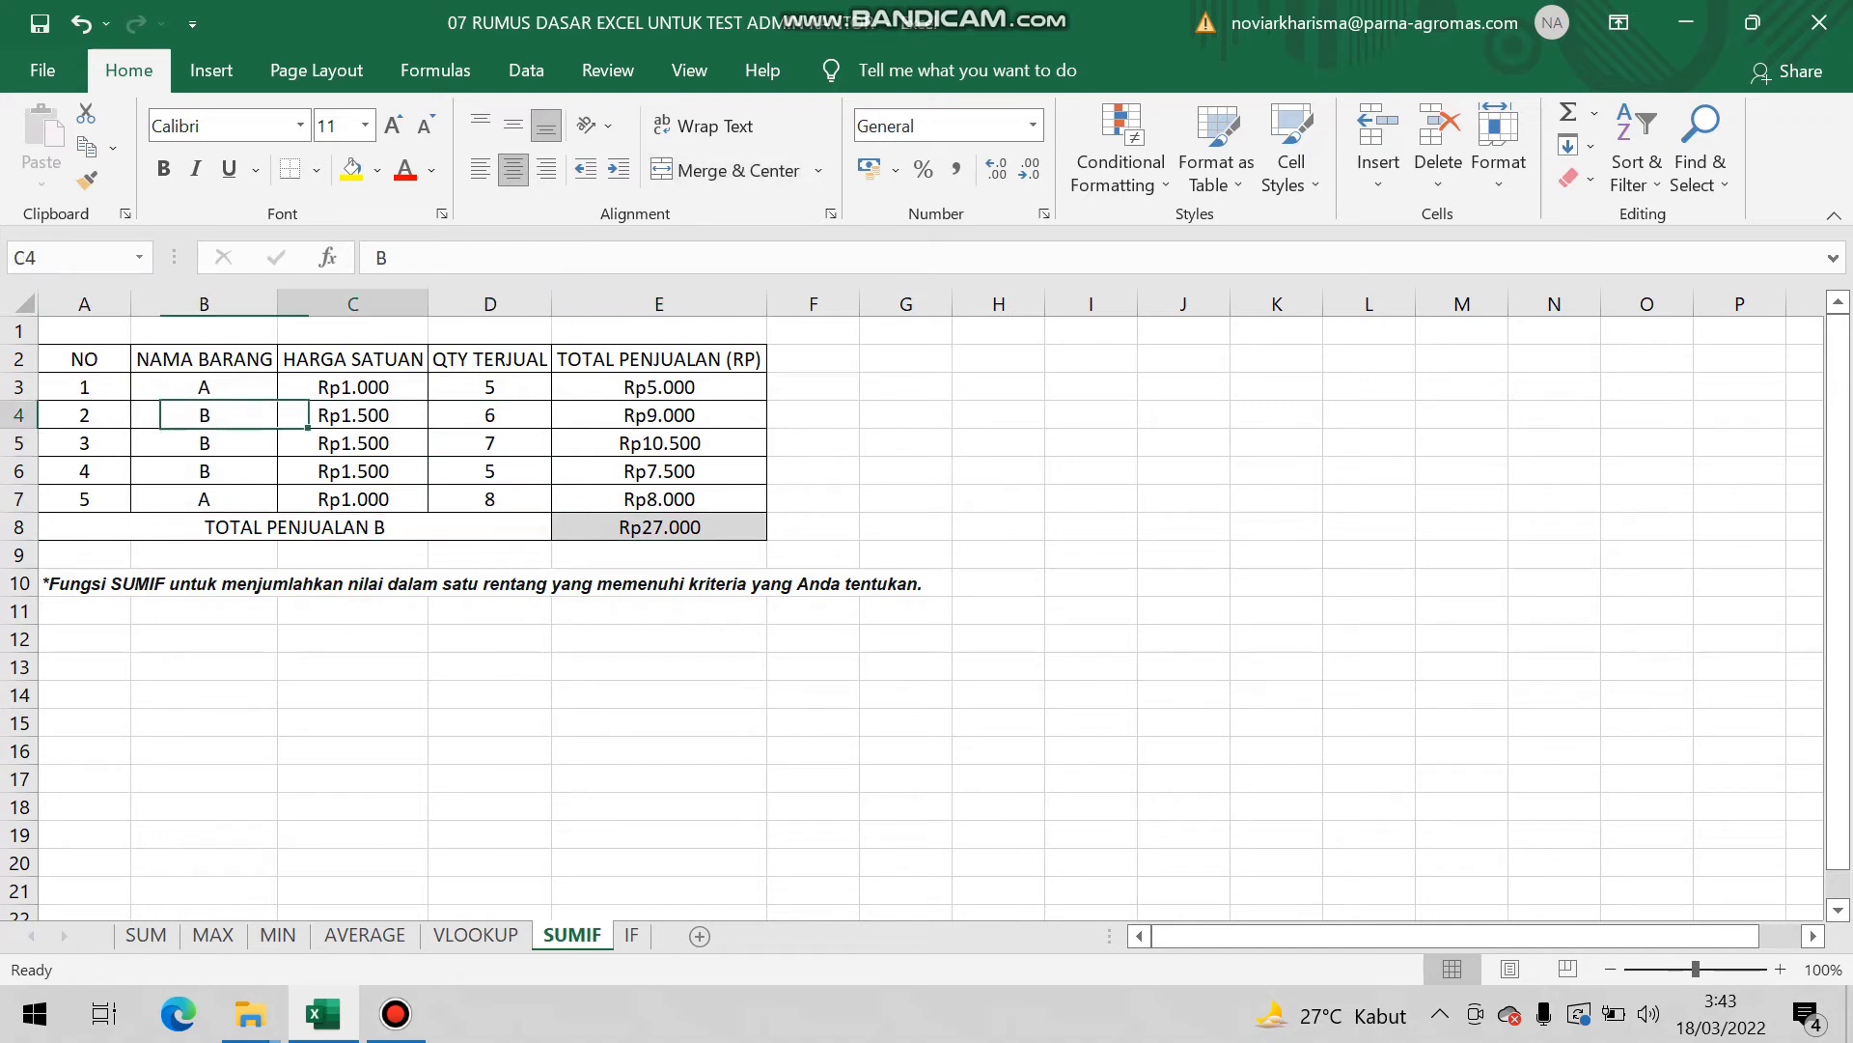
pyautogui.press('Right')
pyautogui.press('Right')
pyautogui.press('Right')
pyautogui.hotkey('shift', 'Down')
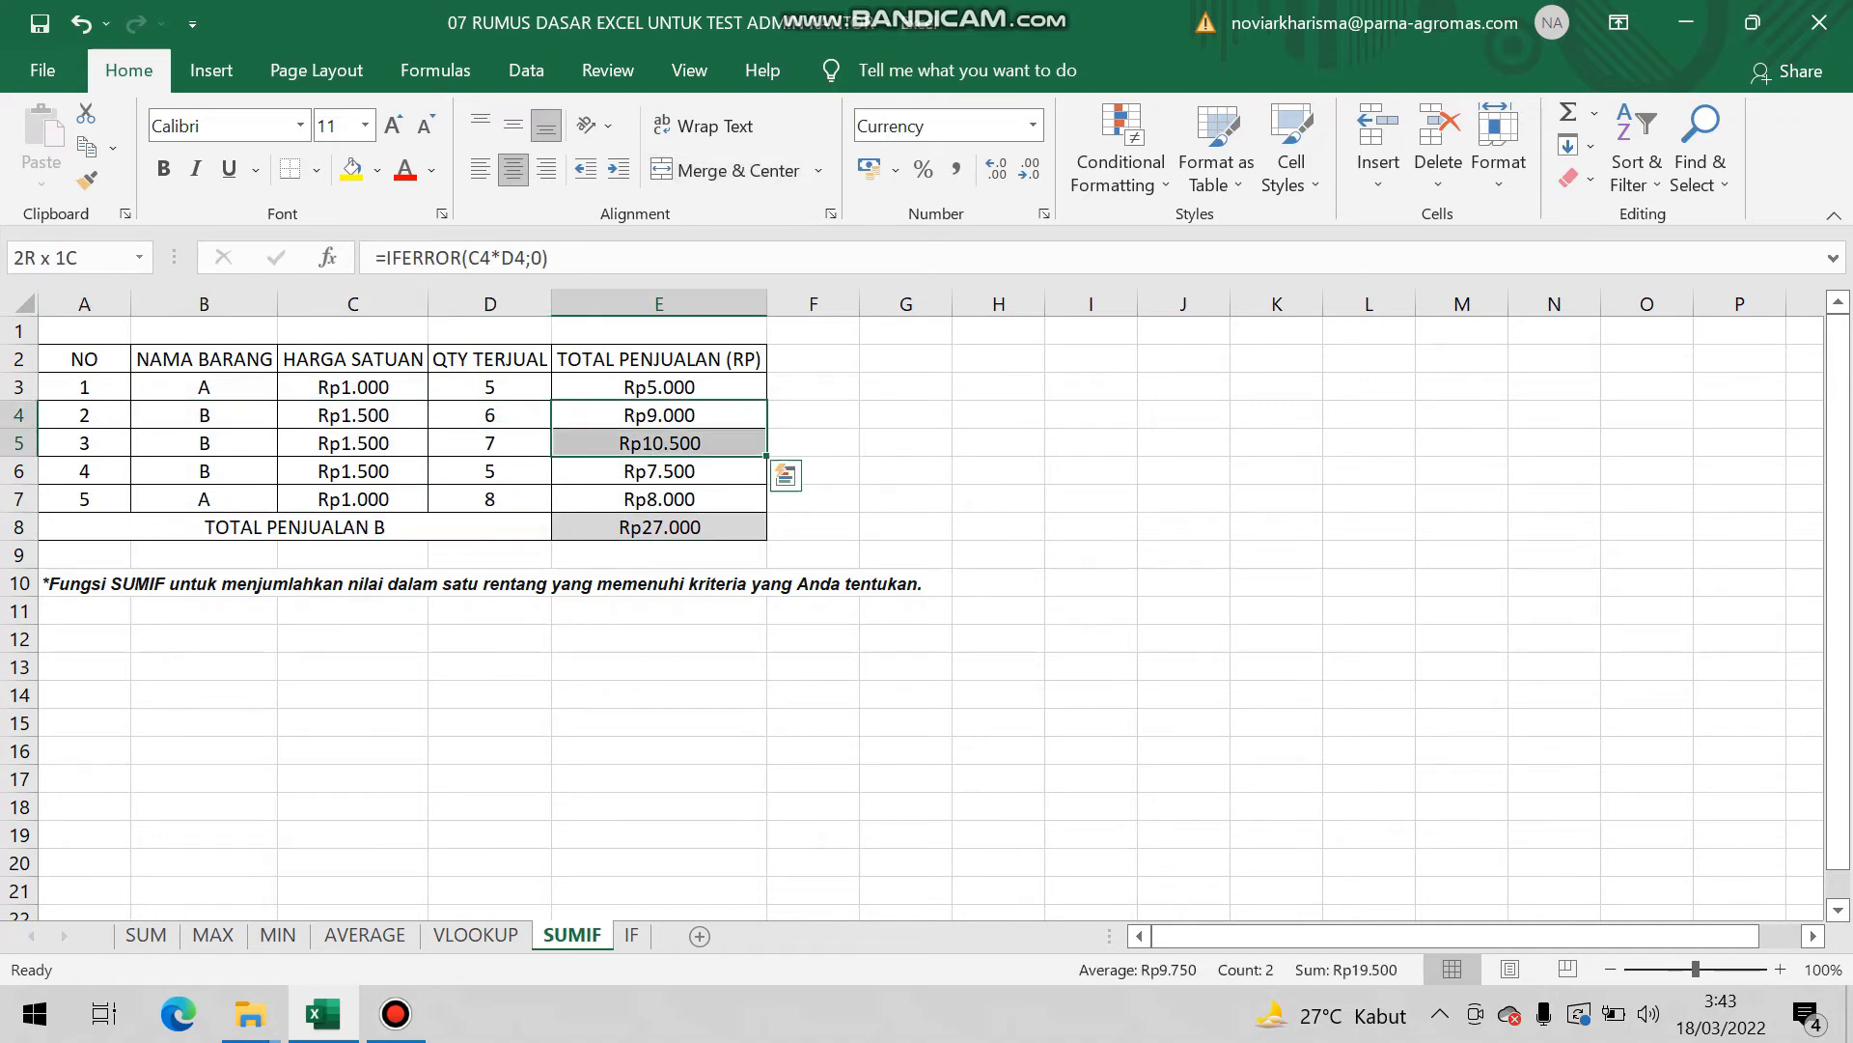
pyautogui.hotkey('shift', 'Down')
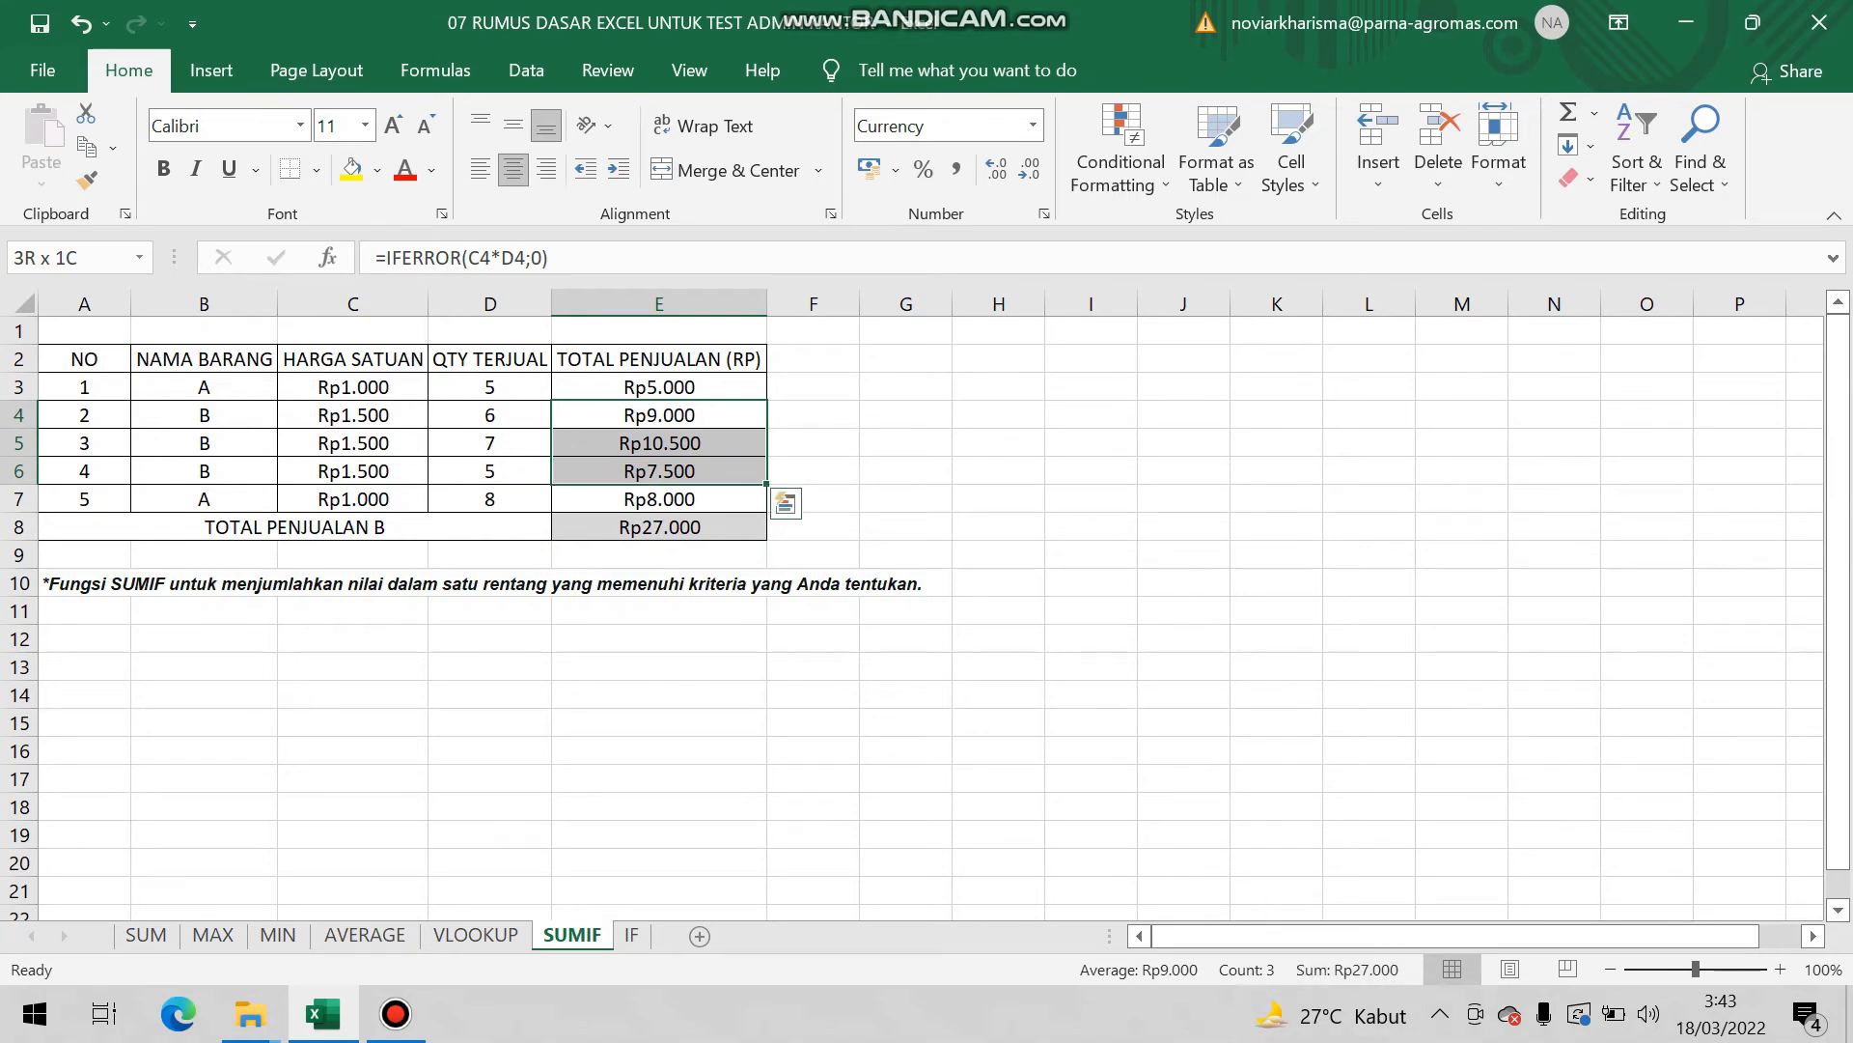
pyautogui.click(660, 527)
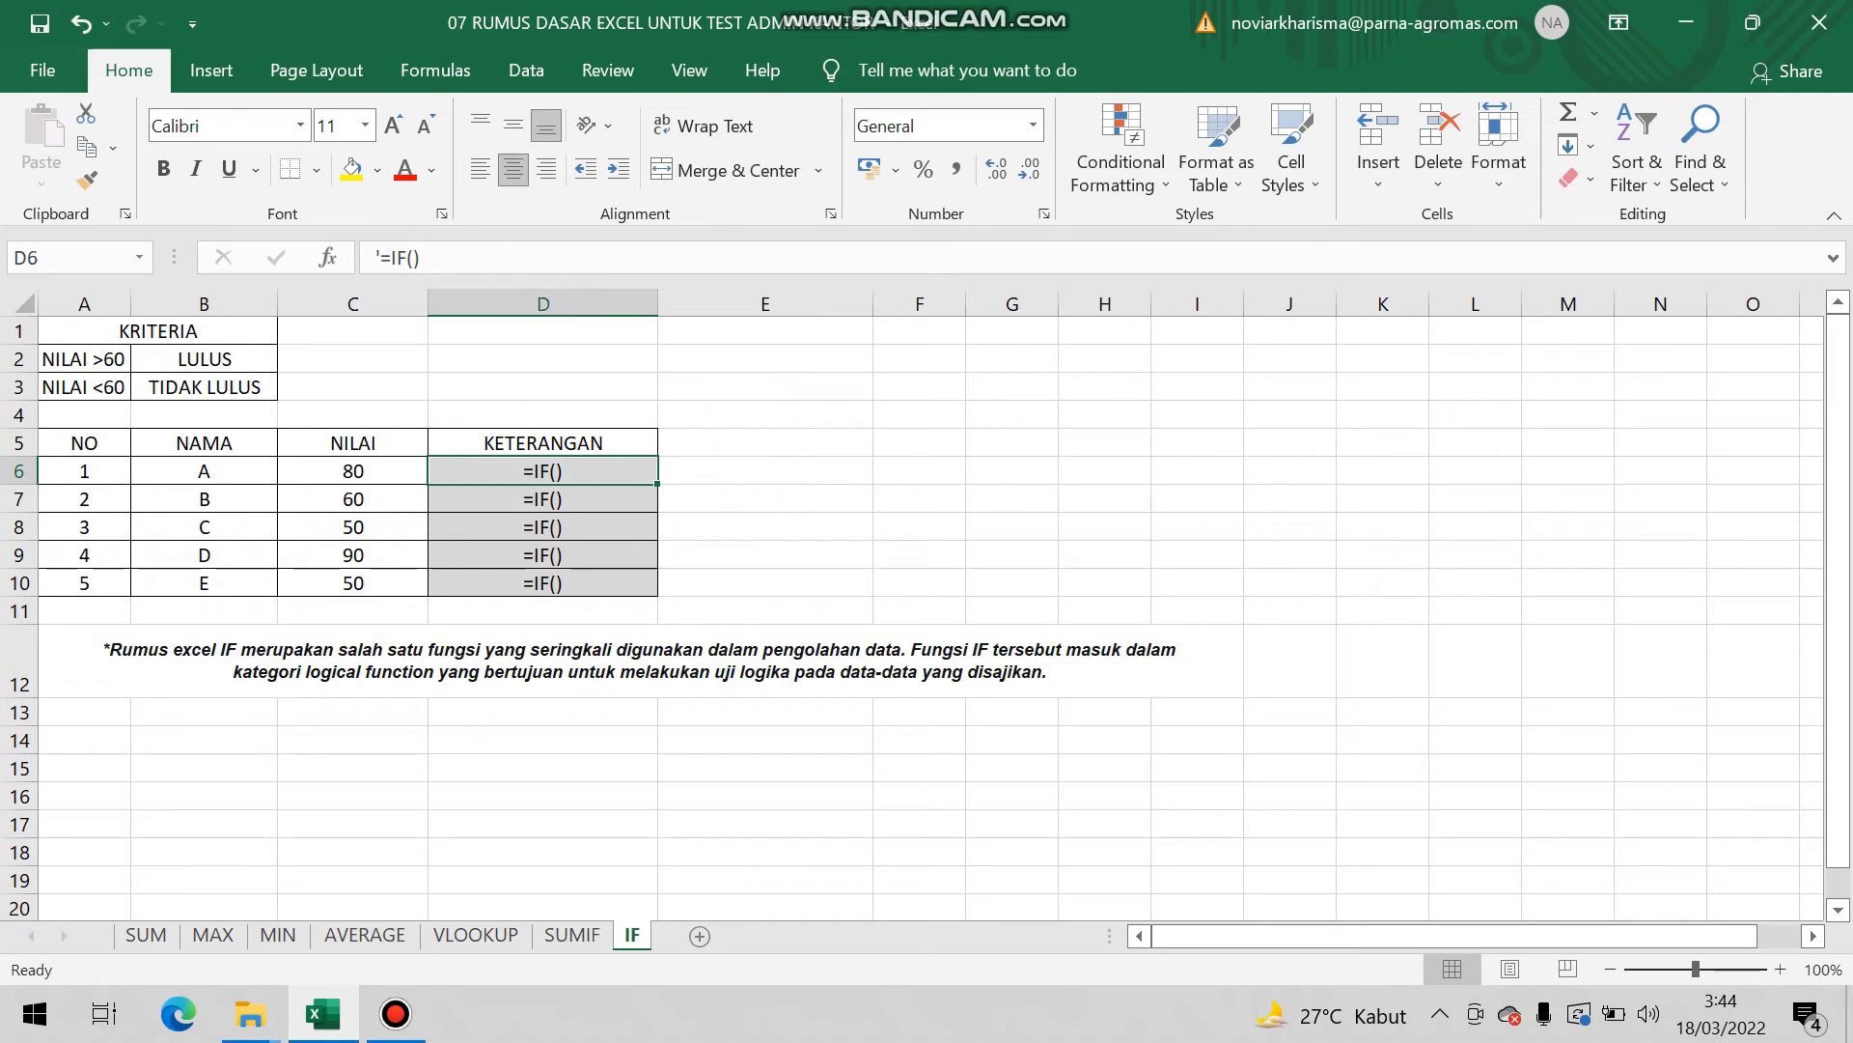
# - Begin an IF formula in D6 that tests C6=>60 and returns "LULUS" when true
pyautogui.write('=')
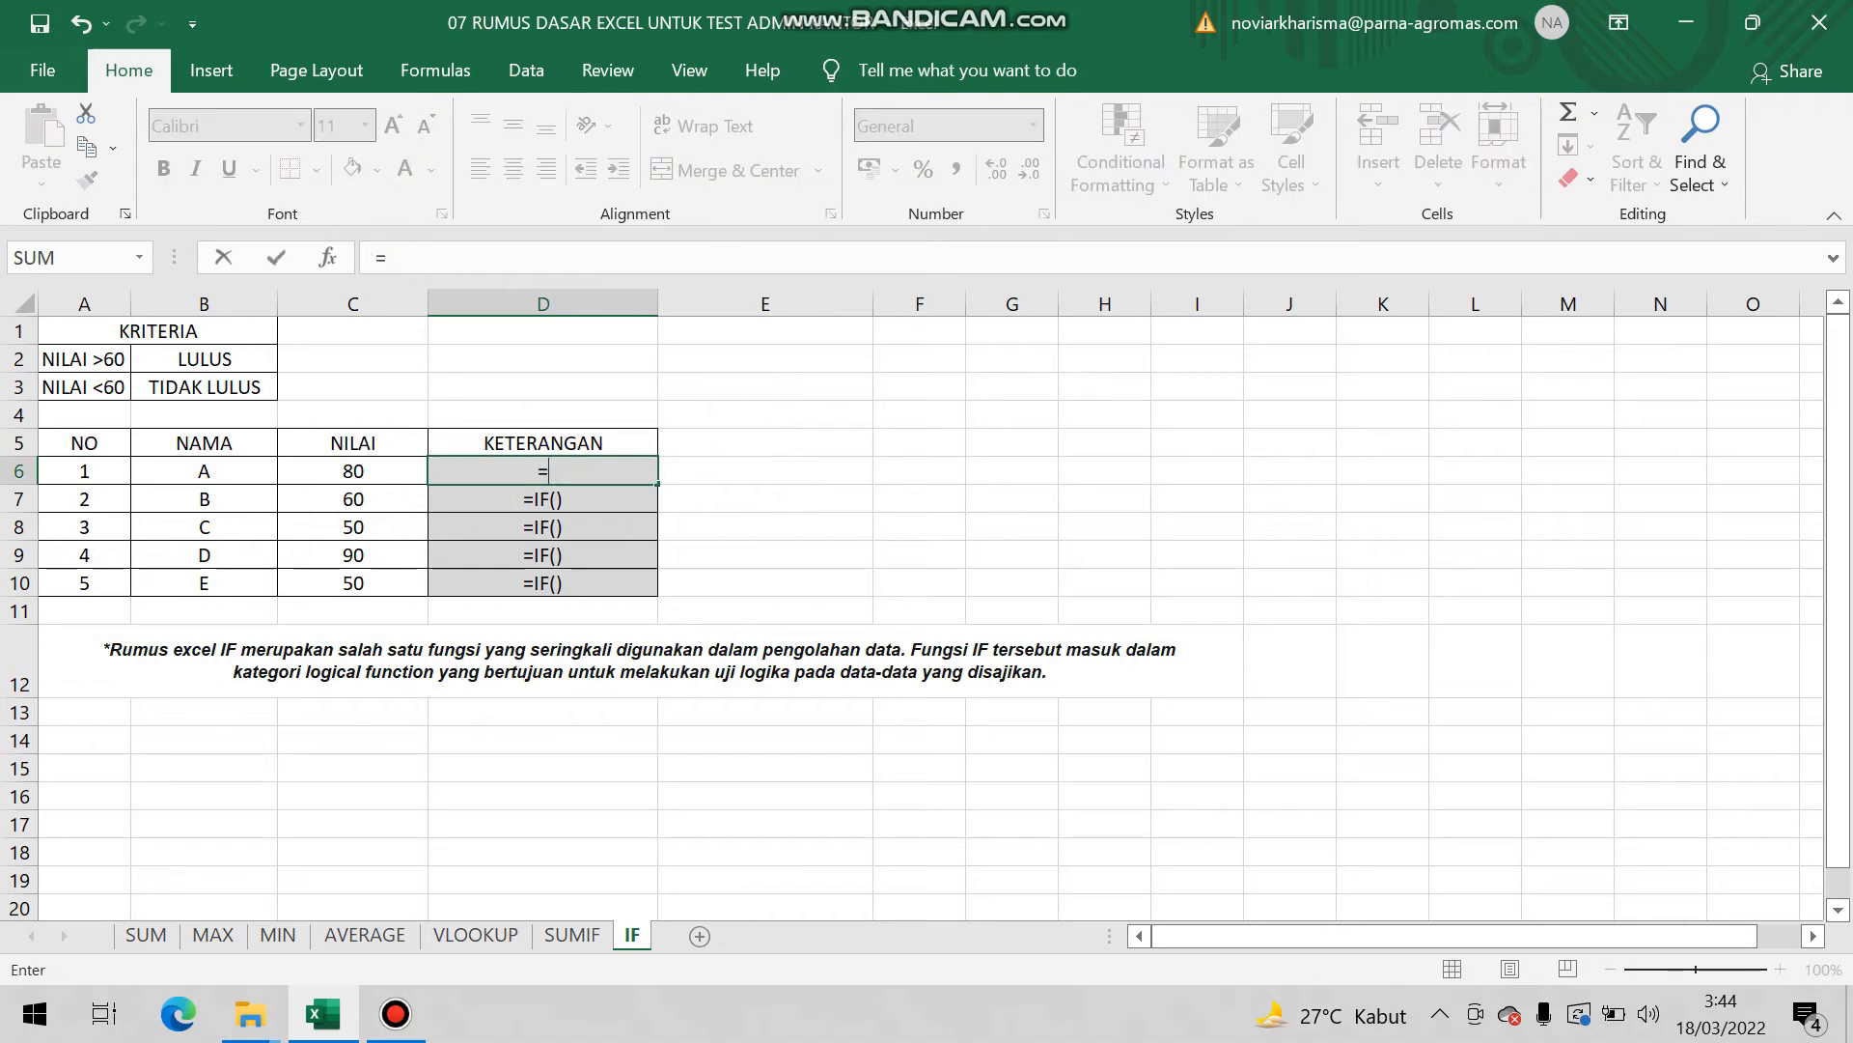
pyautogui.write('I')
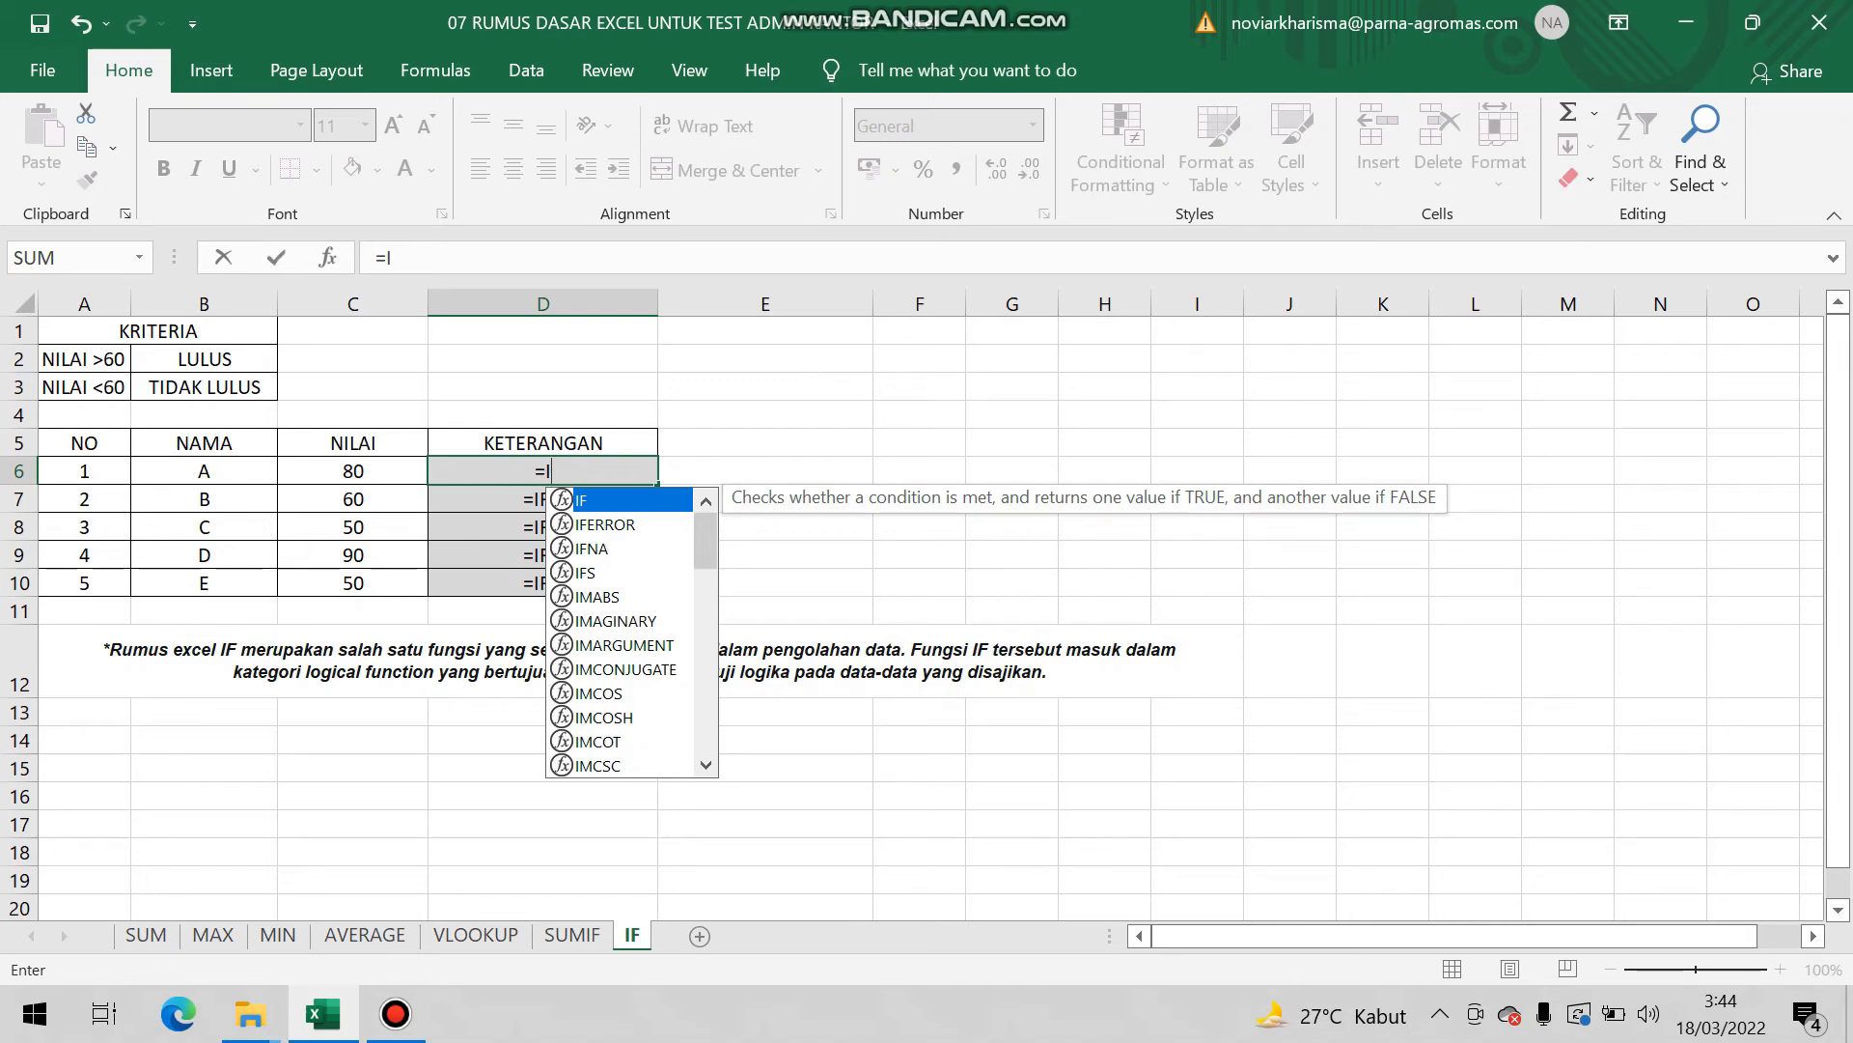
pyautogui.write('F(')
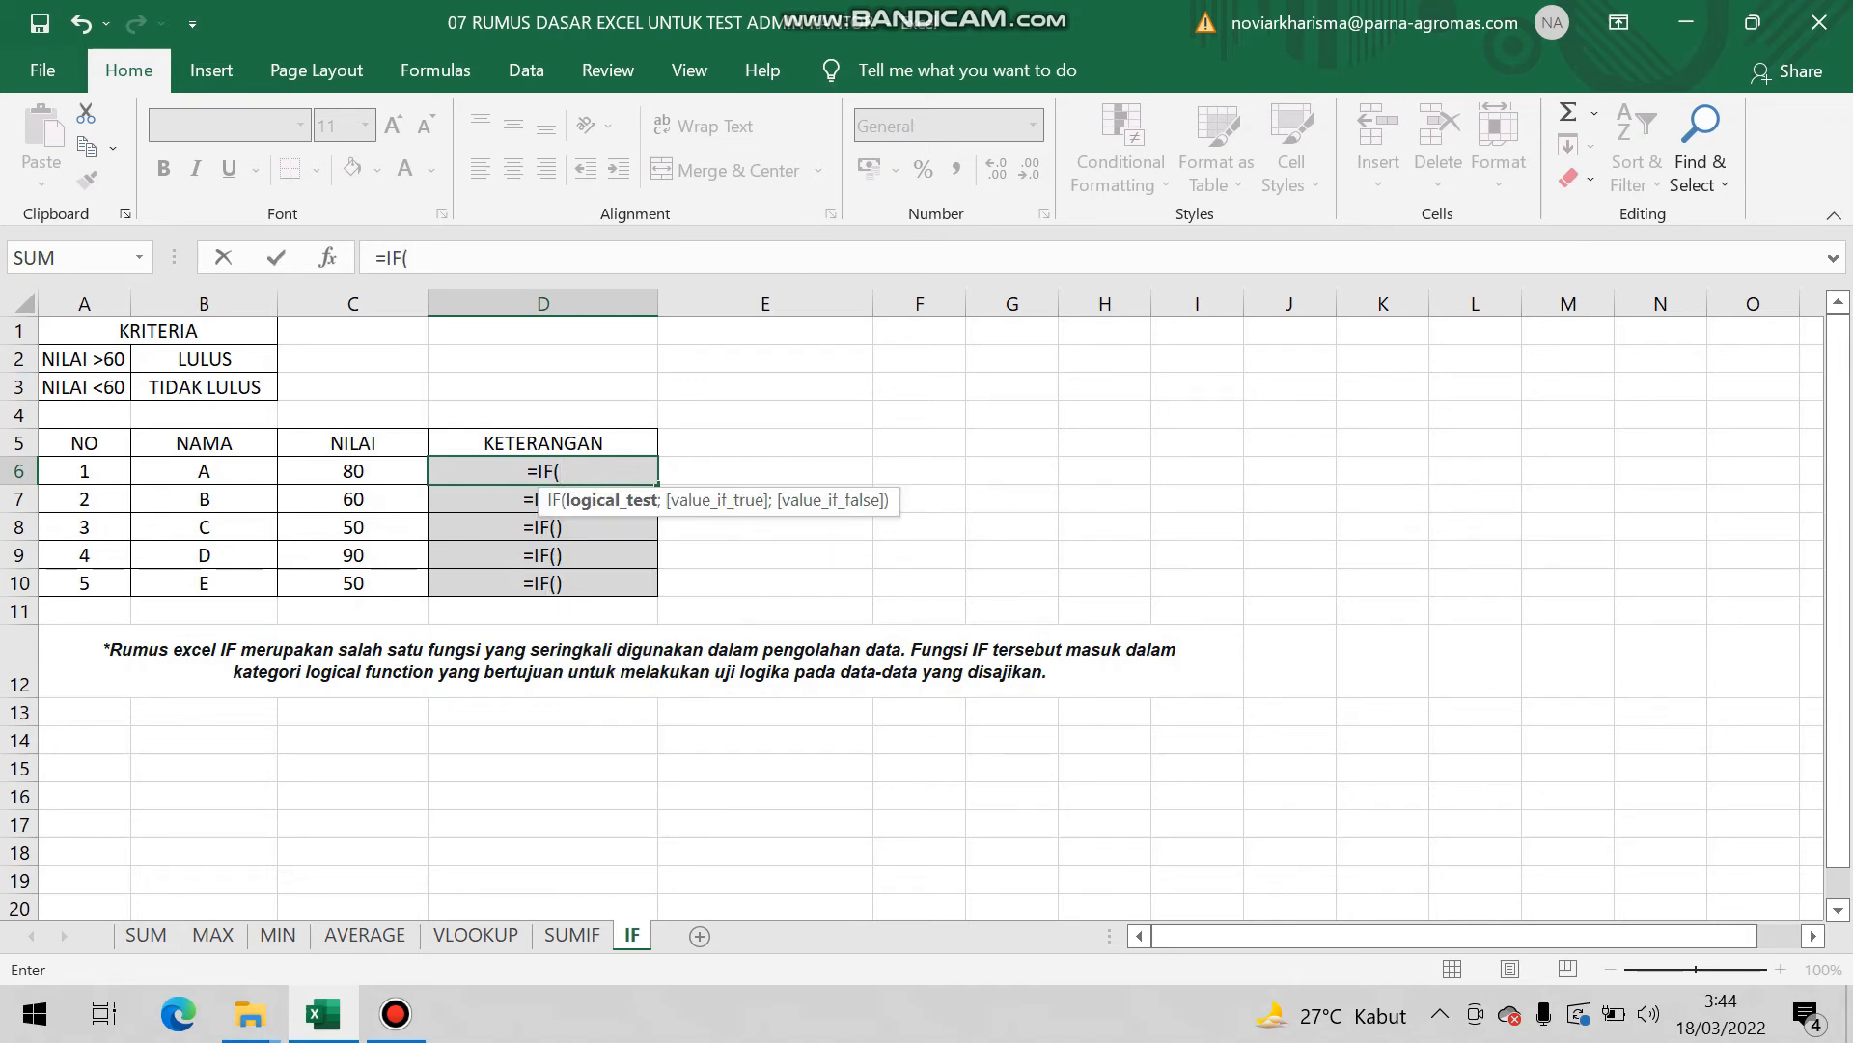
pyautogui.click(353, 471)
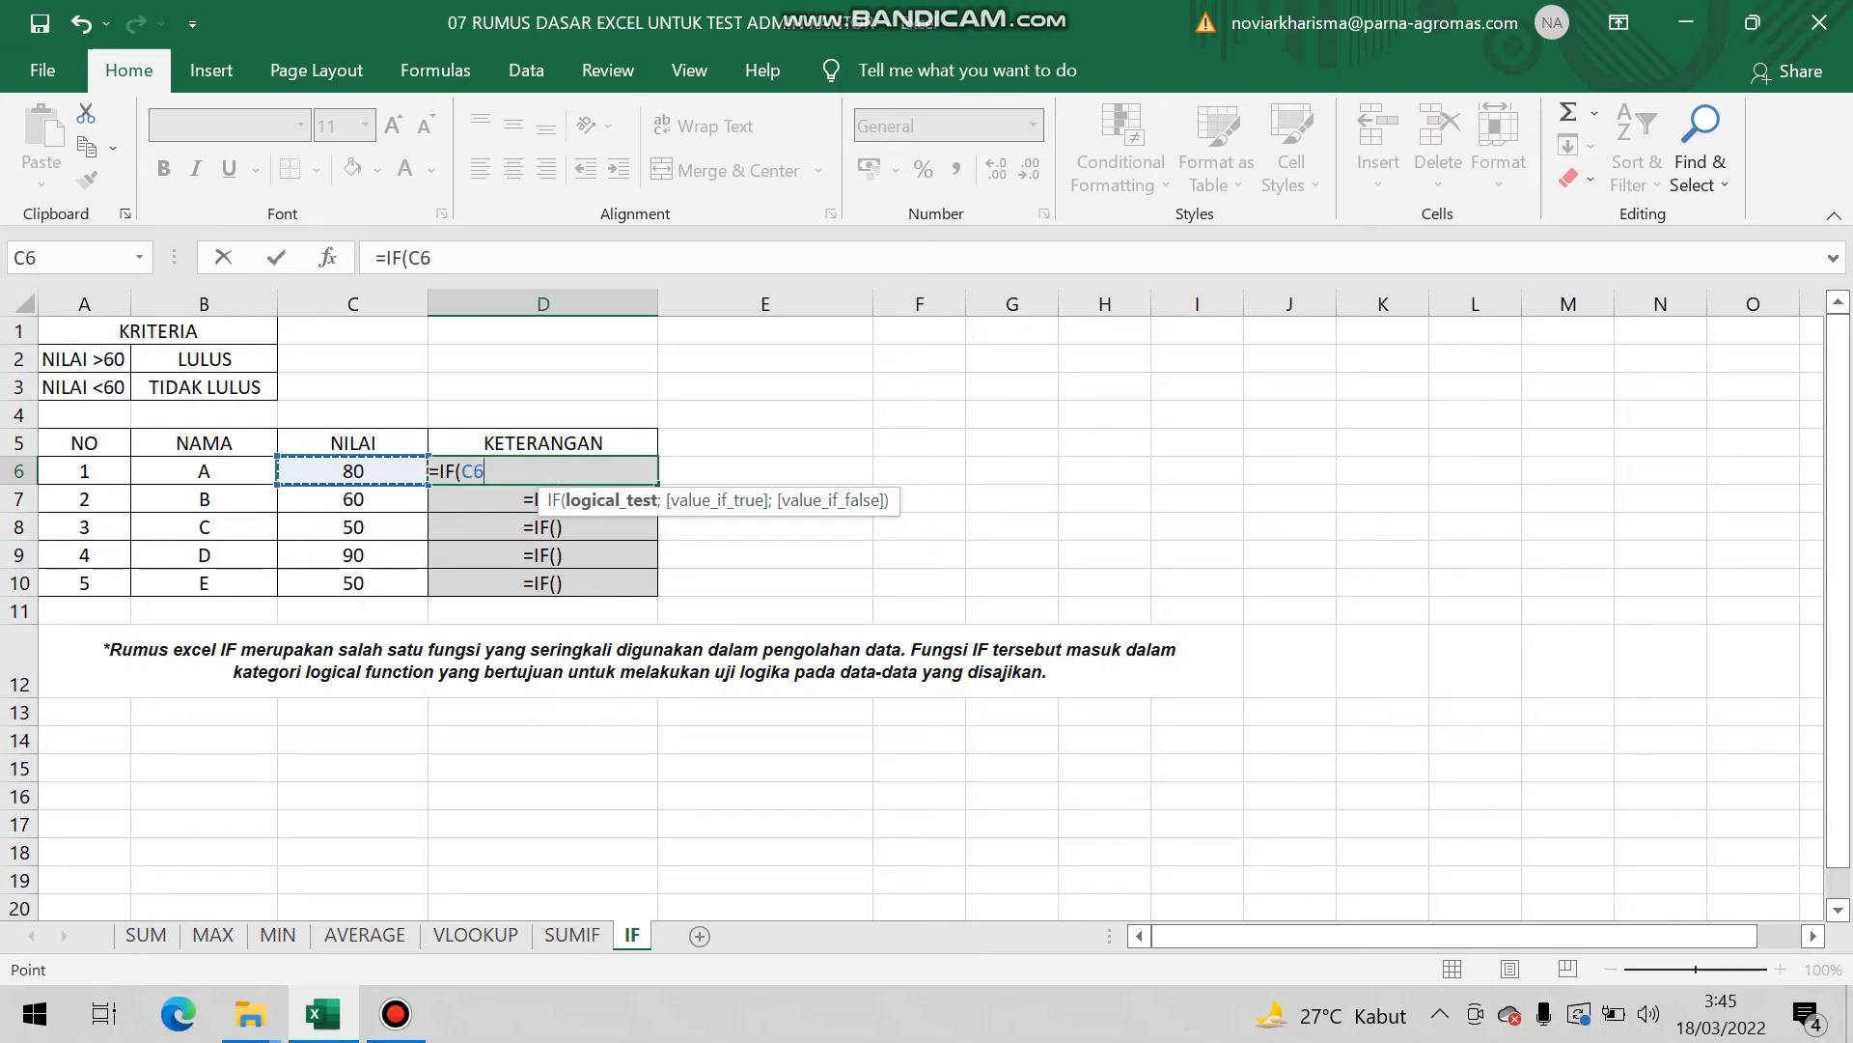
pyautogui.write('=>')
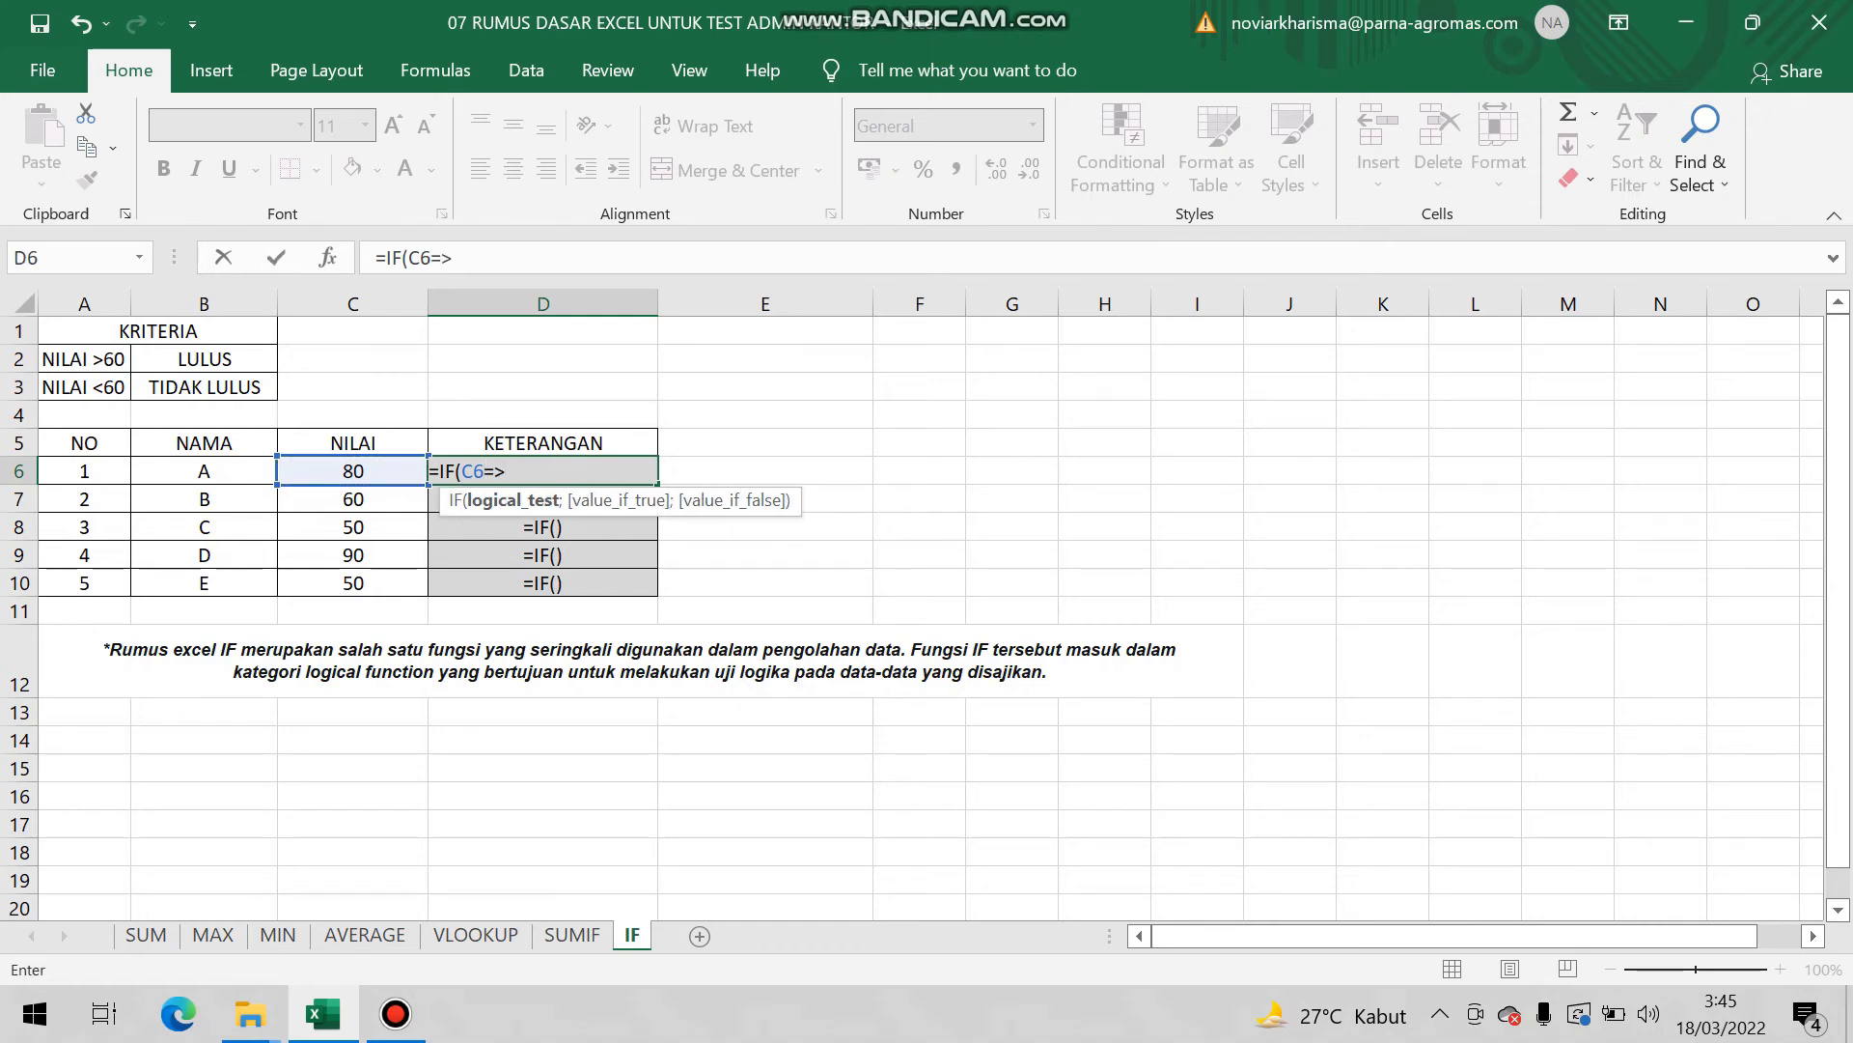
pyautogui.write('60;";"')
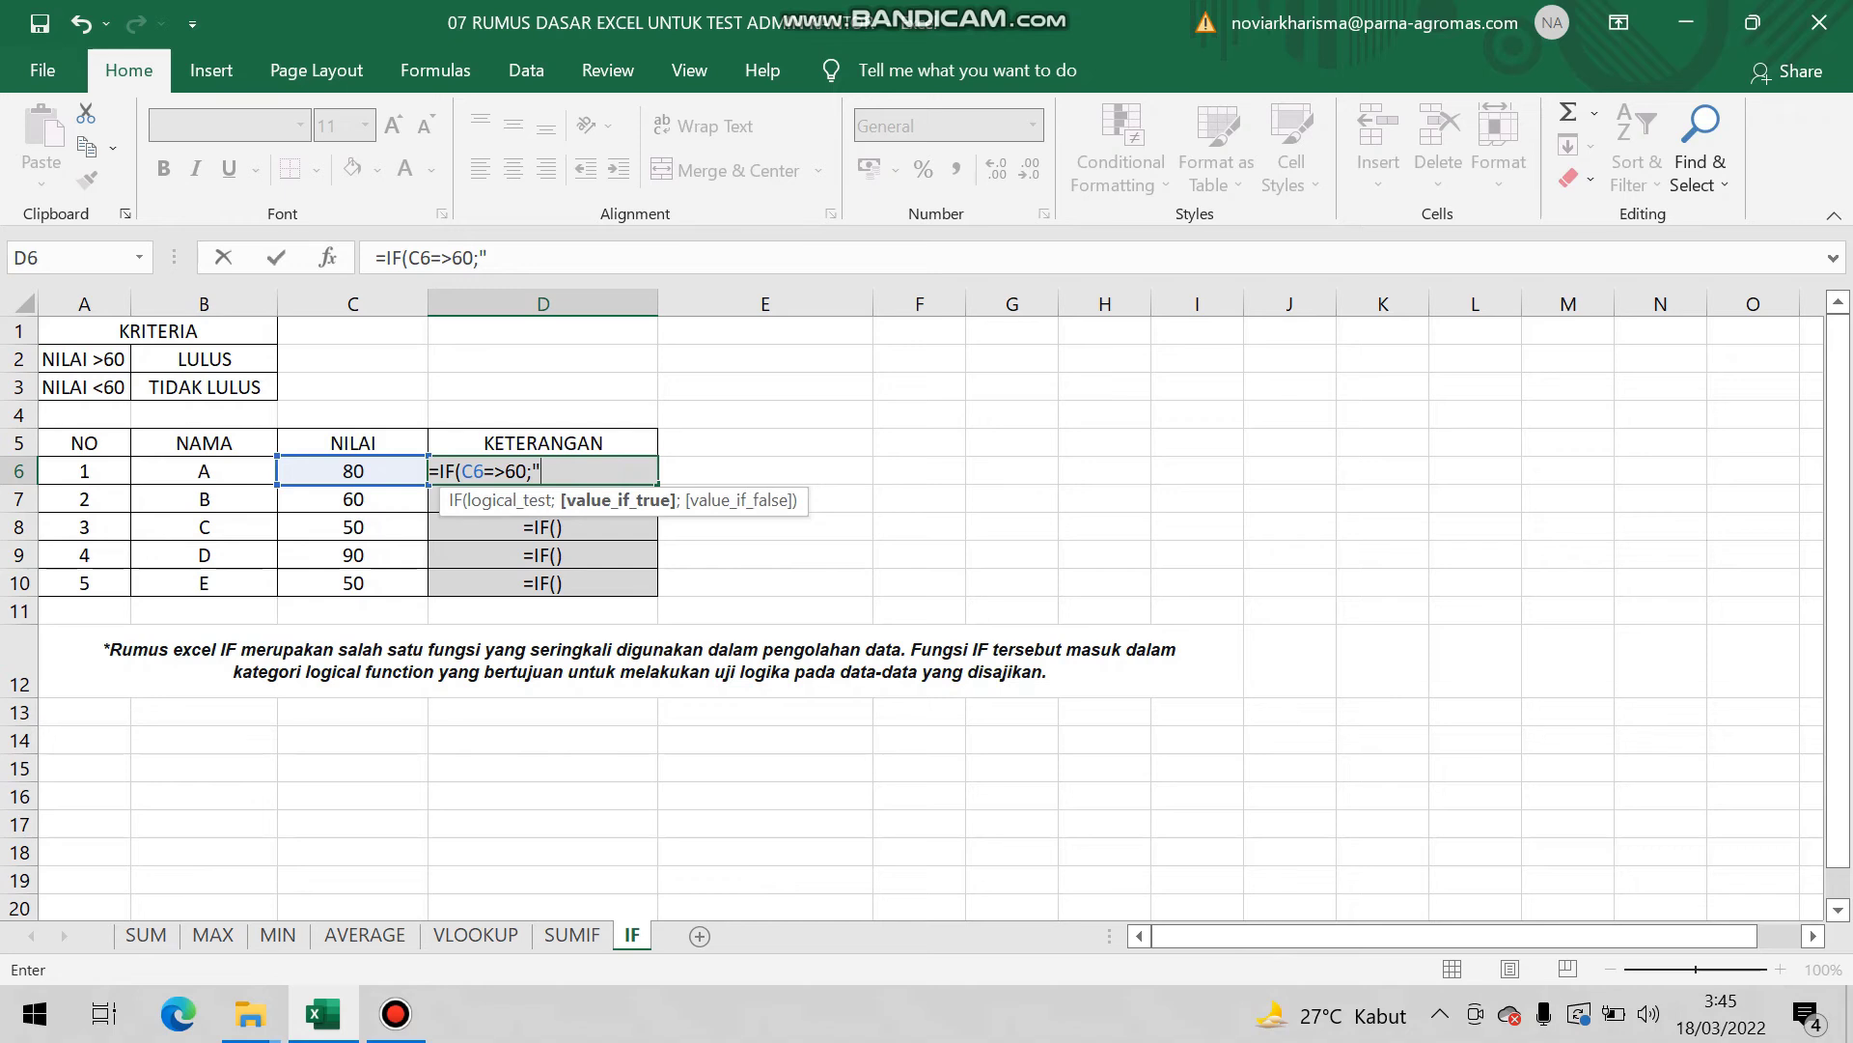
pyautogui.write('LULUS"')
pyautogui.write(';')
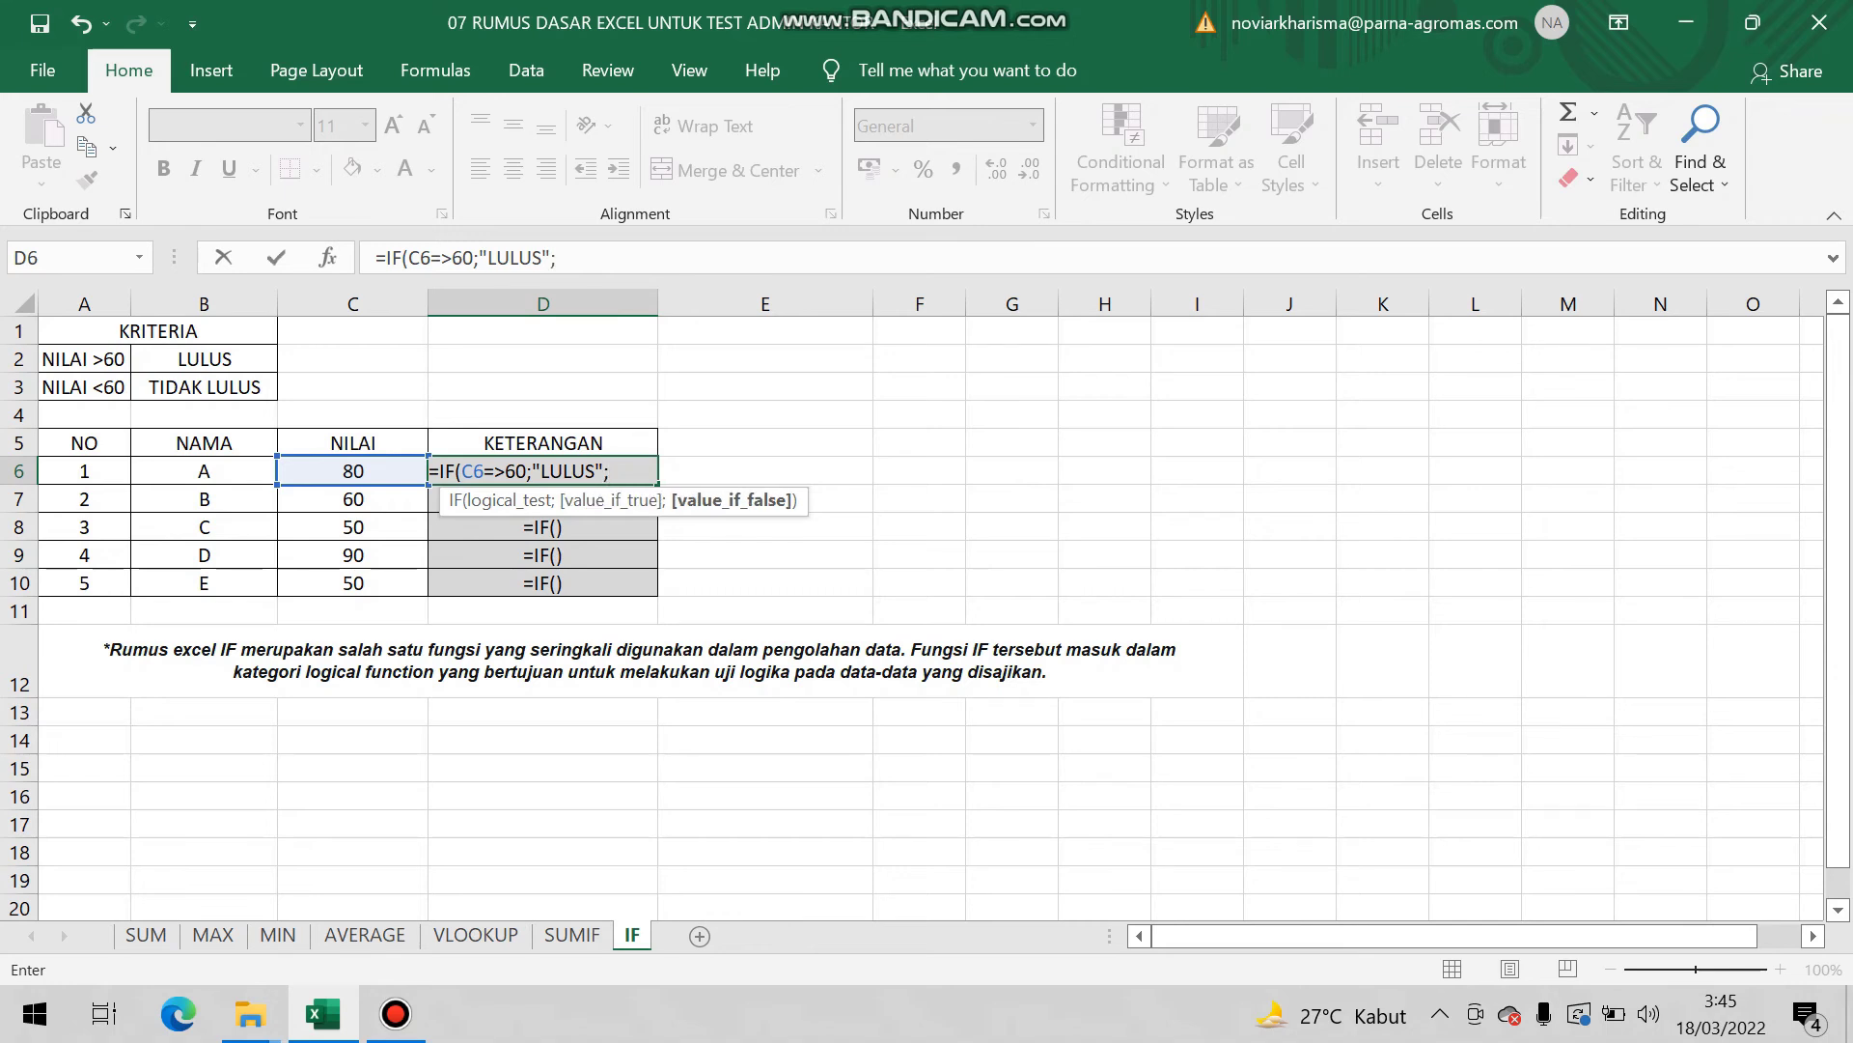
# - Complete D6's formula with a nested IF testing C6=<60 for "TIDAK LULUS", accepting the proposed operator correction to >= and <=
pyautogui.write('IF')
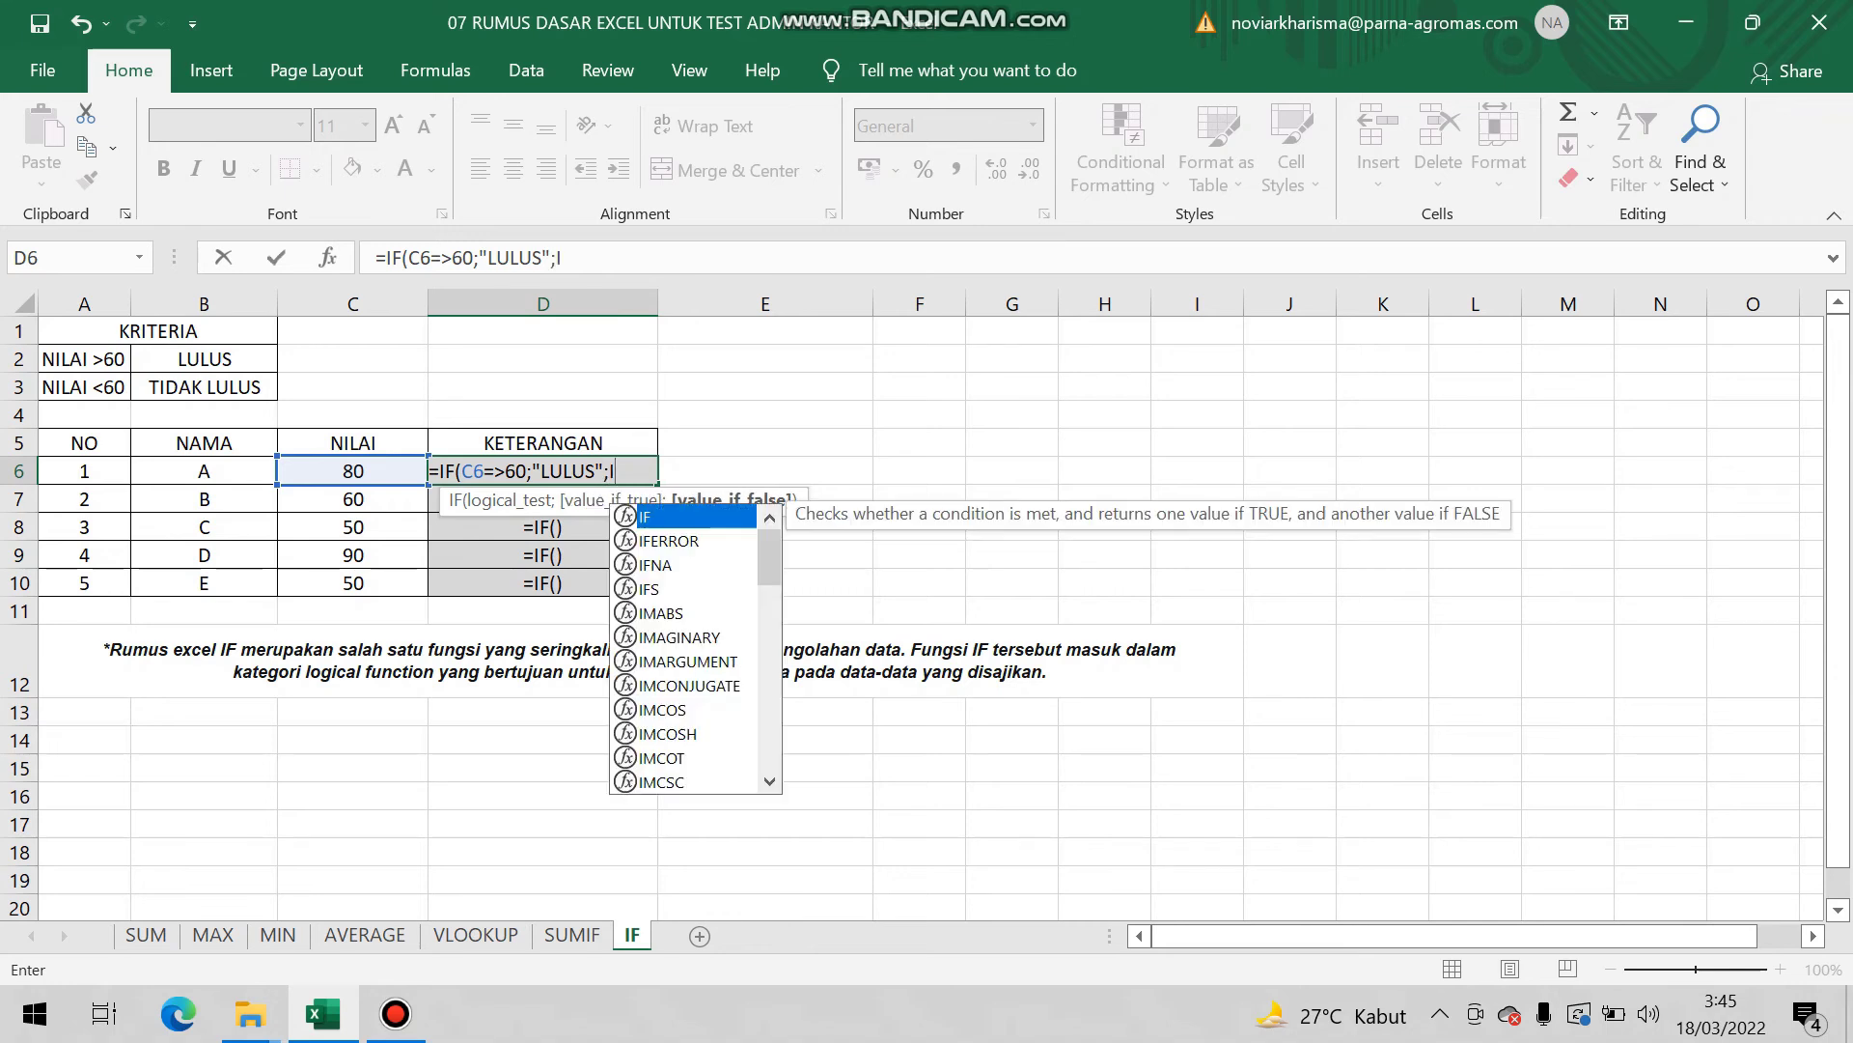
pyautogui.write('(')
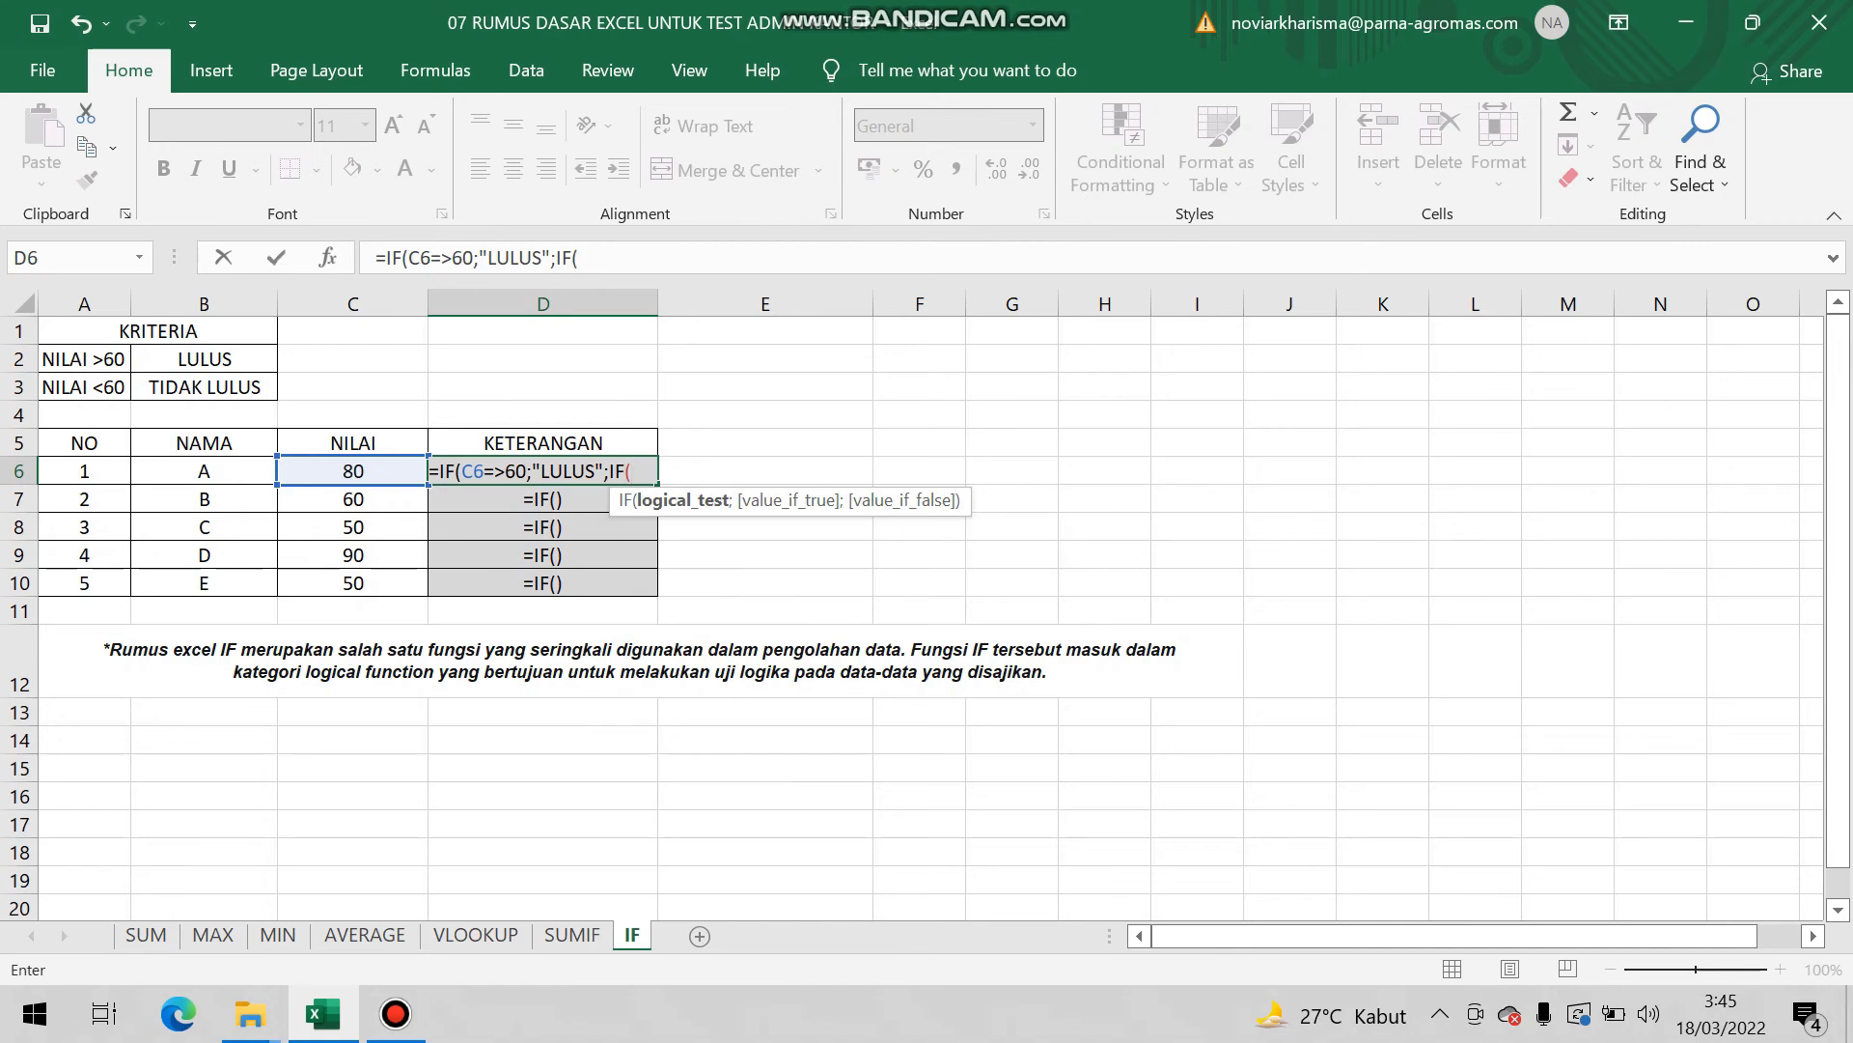
pyautogui.press('Left')
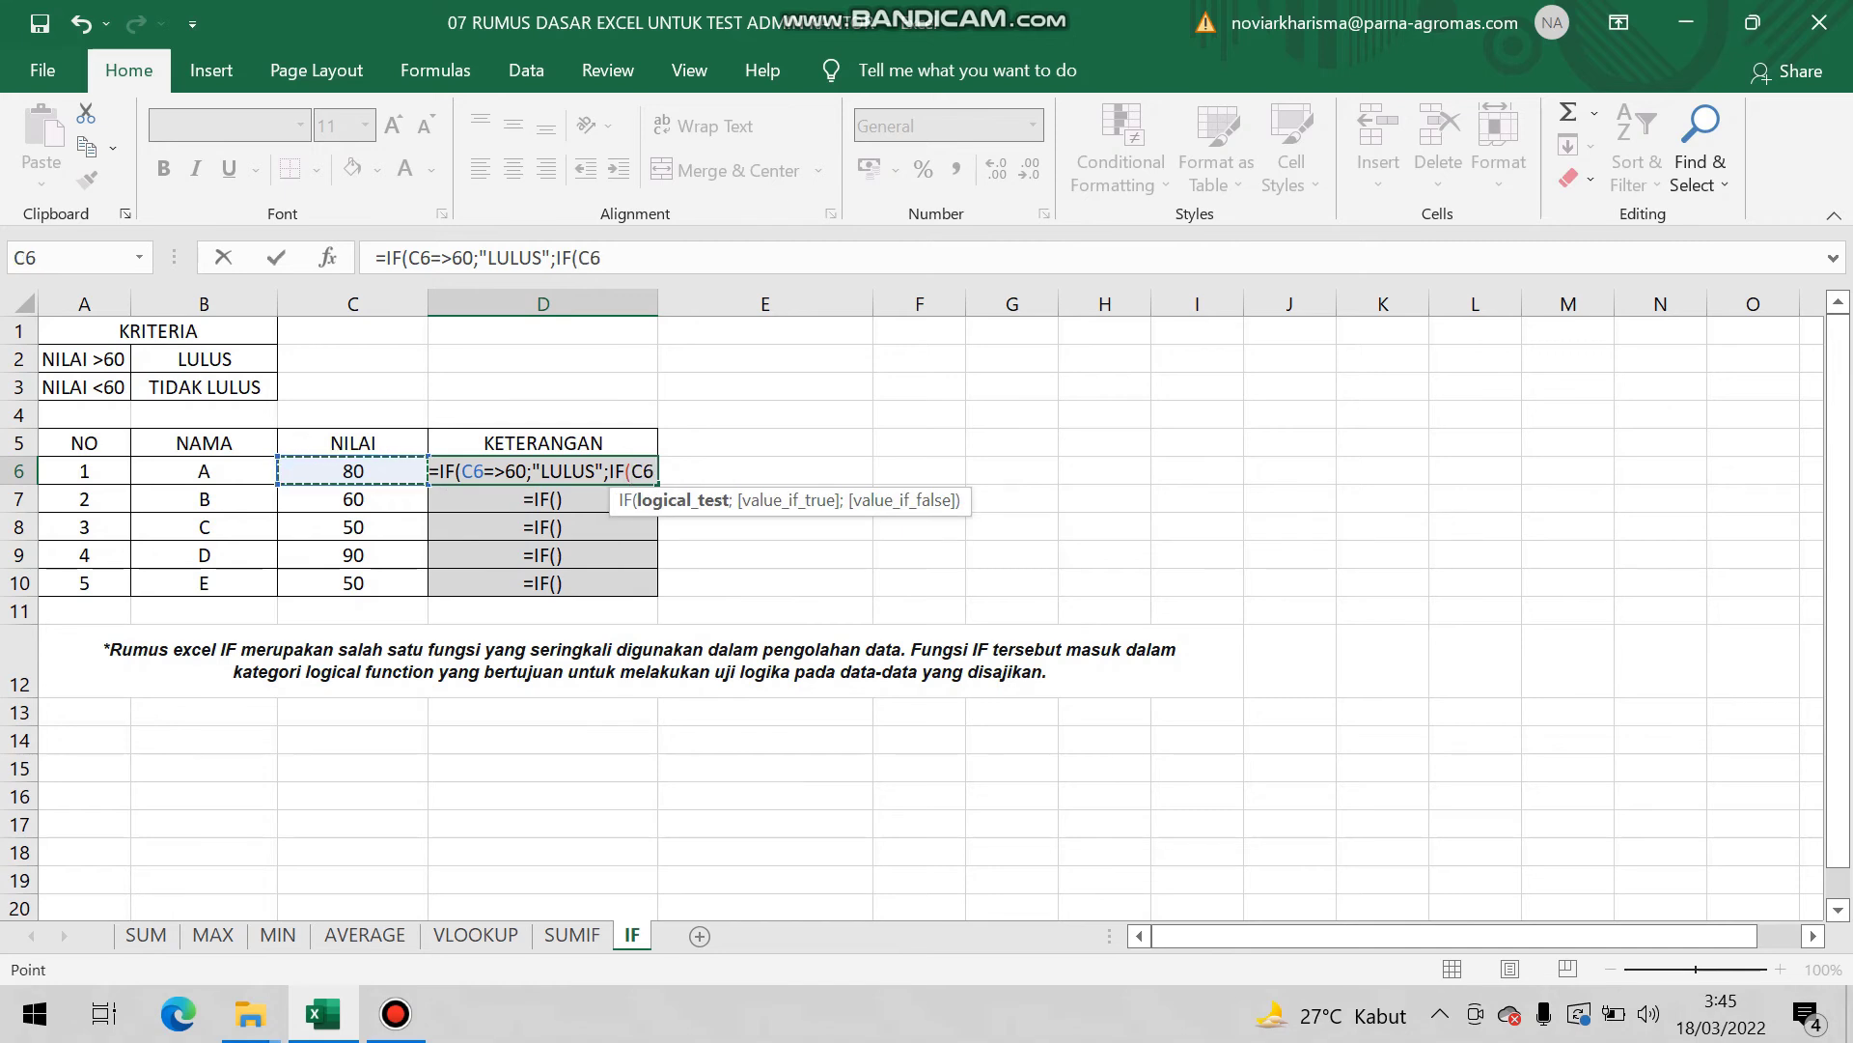
pyautogui.write('=<')
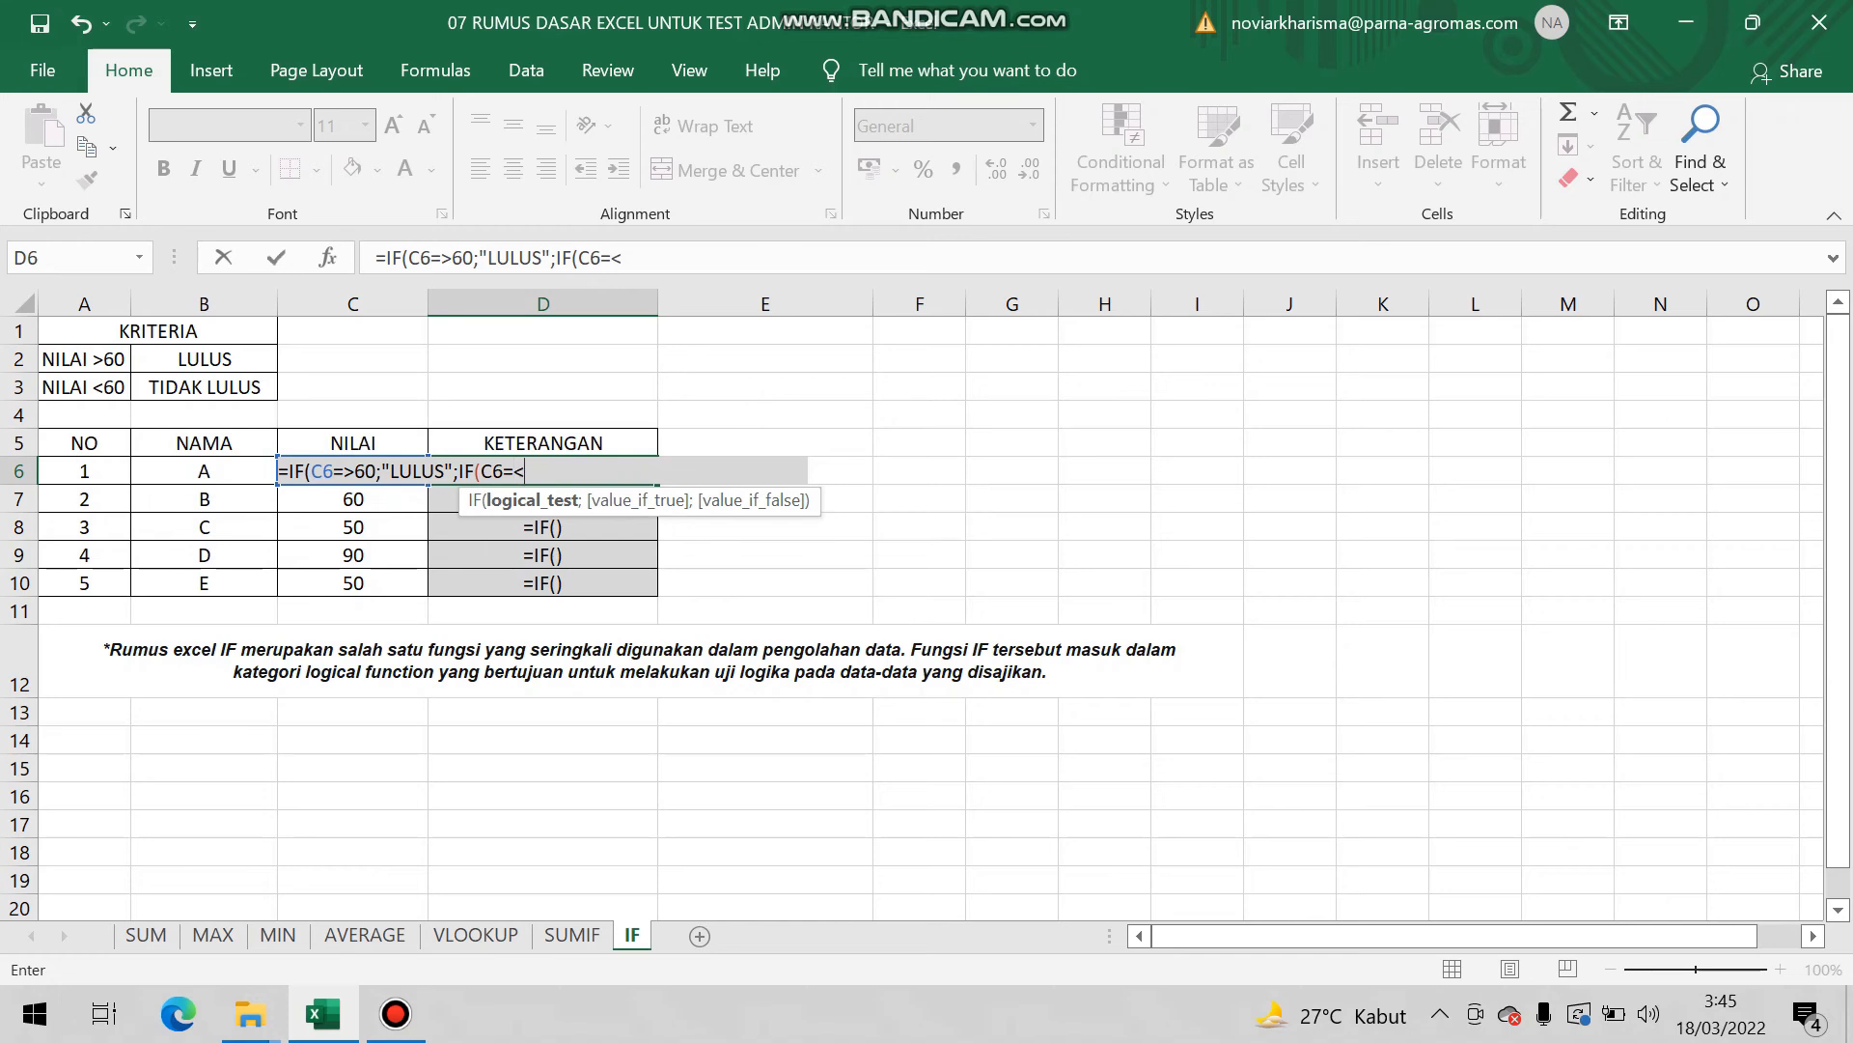
pyautogui.write('60;"')
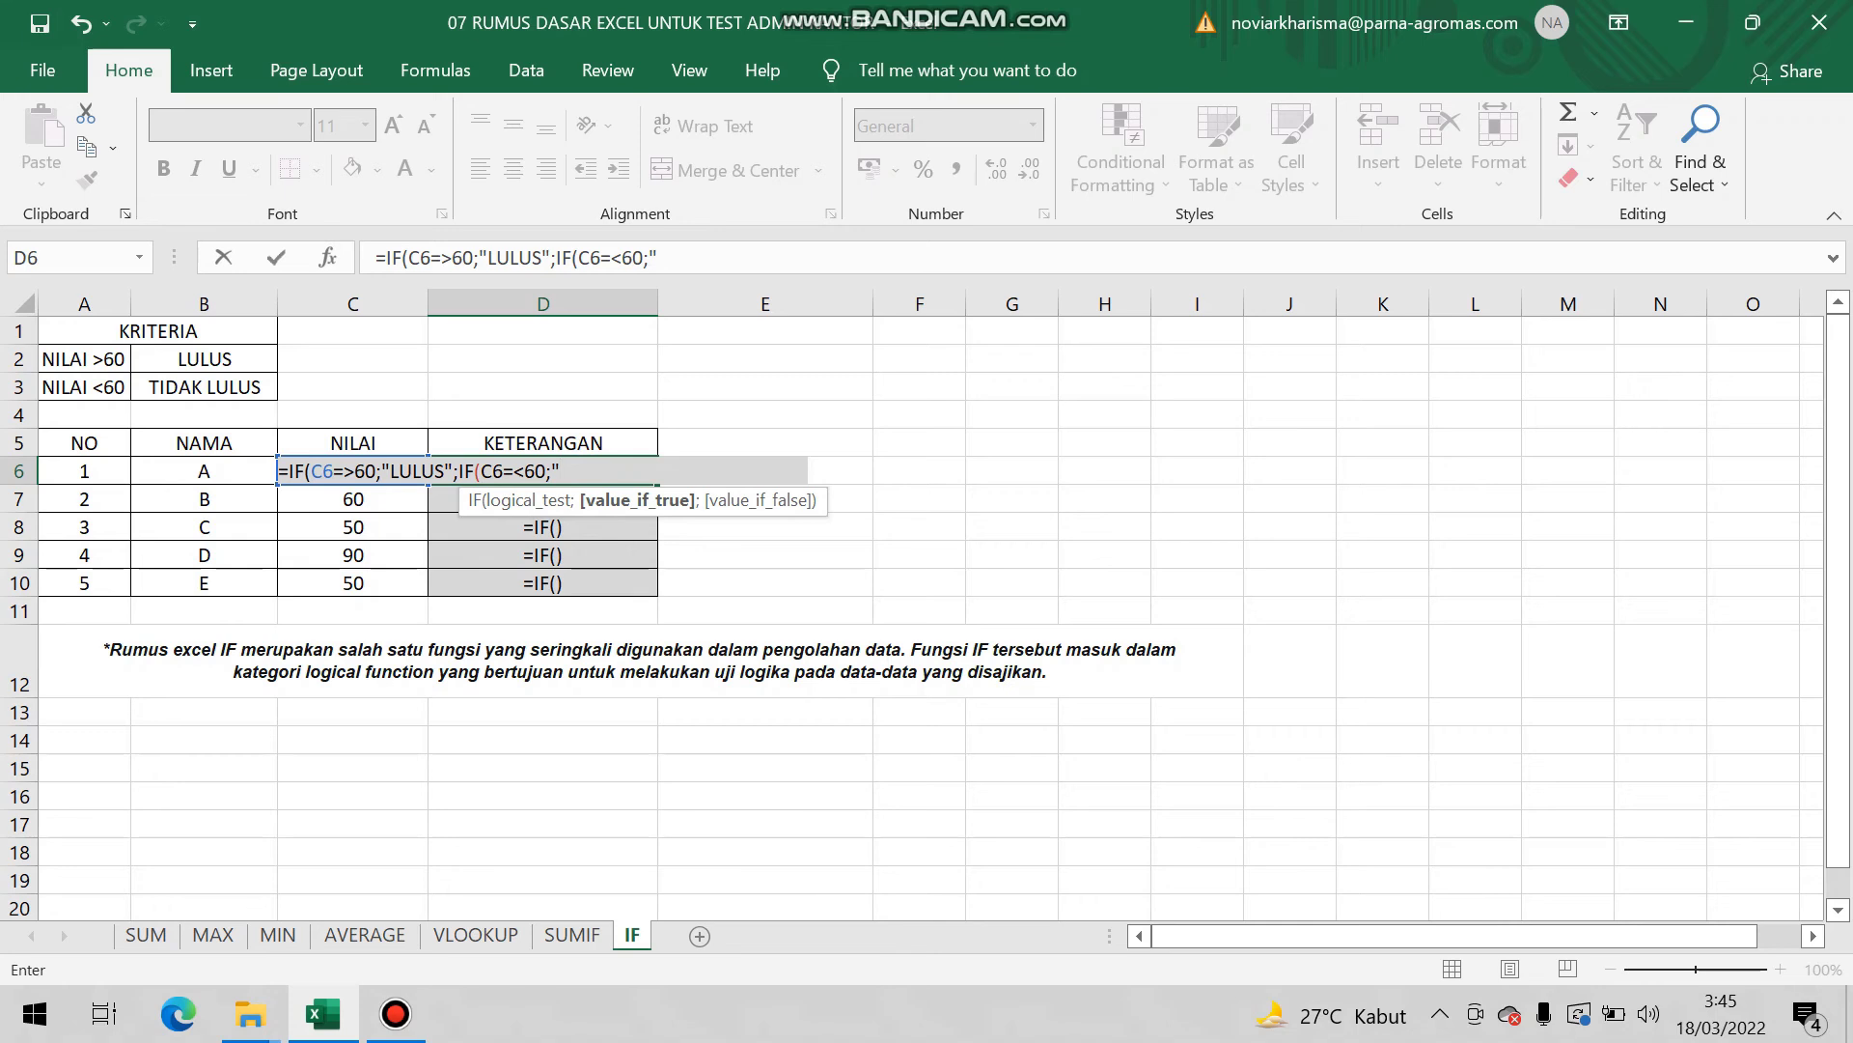
pyautogui.write('TIDAK LULUS')
pyautogui.press('BackSpace')
pyautogui.press('BackSpace')
pyautogui.write('US')
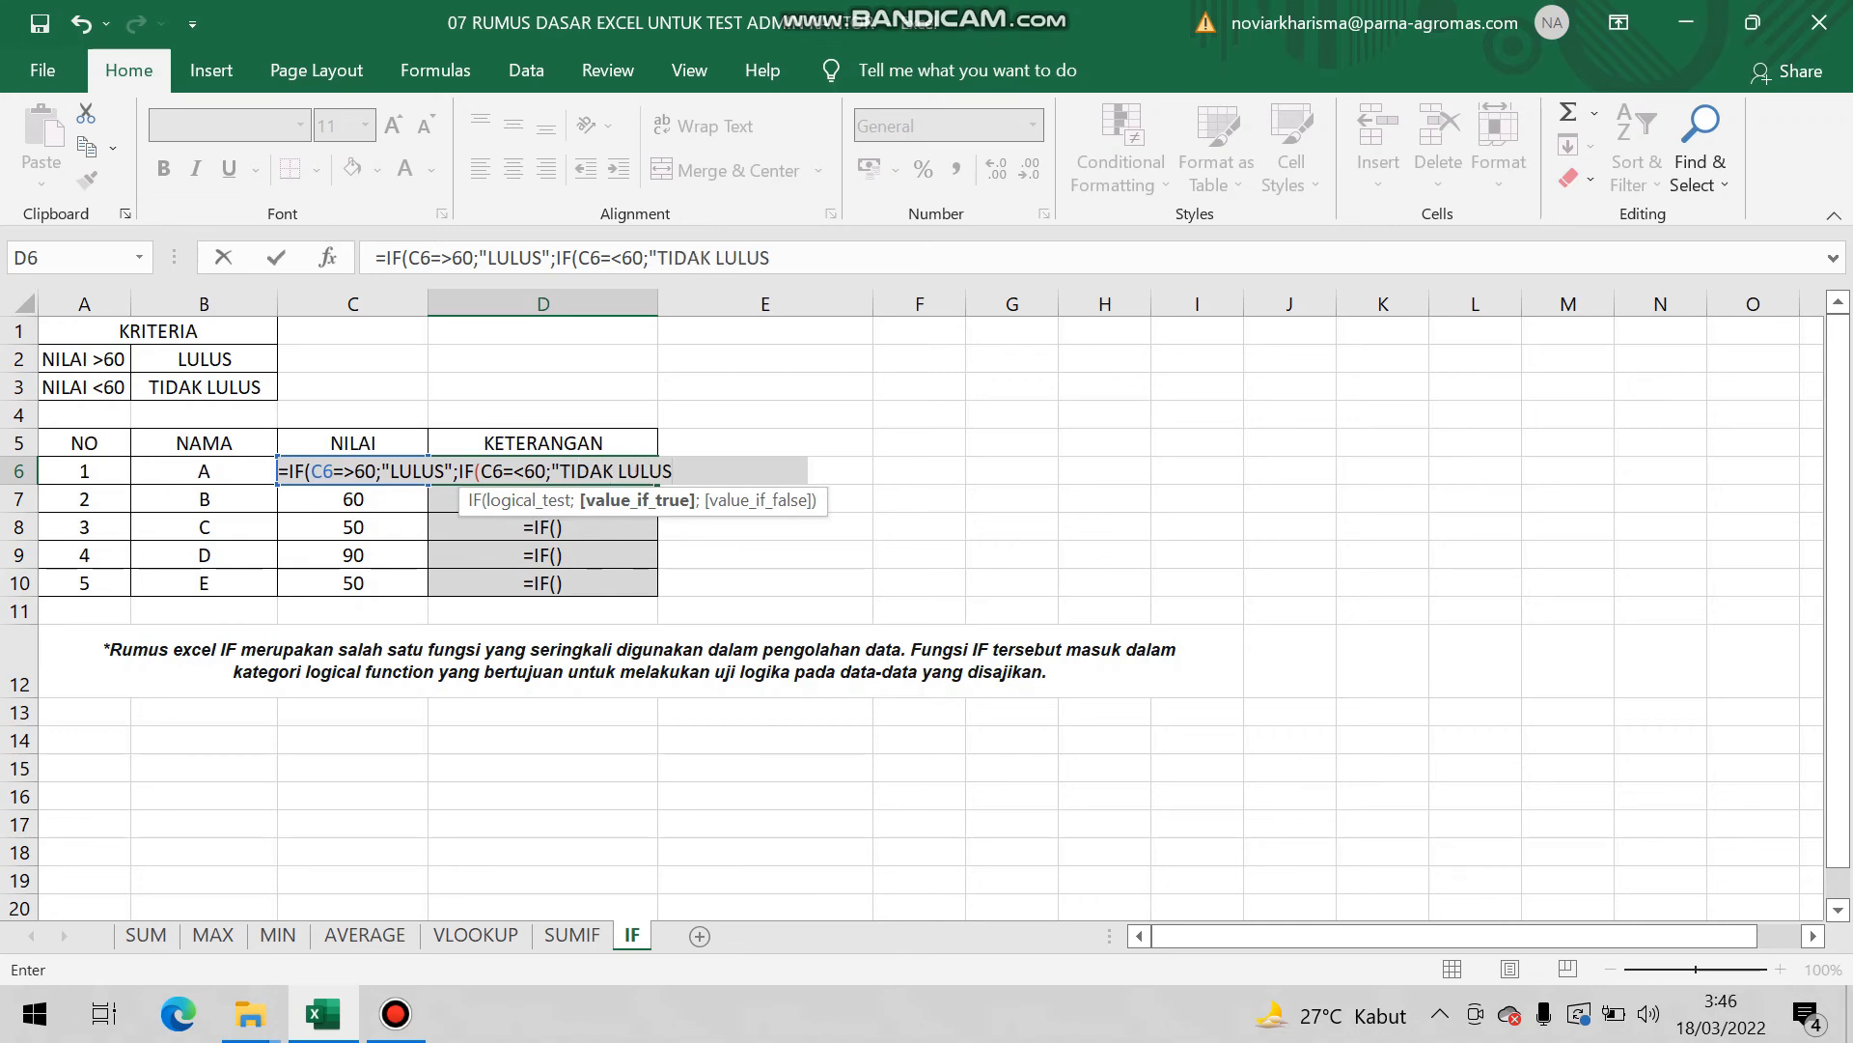
pyautogui.write('")')
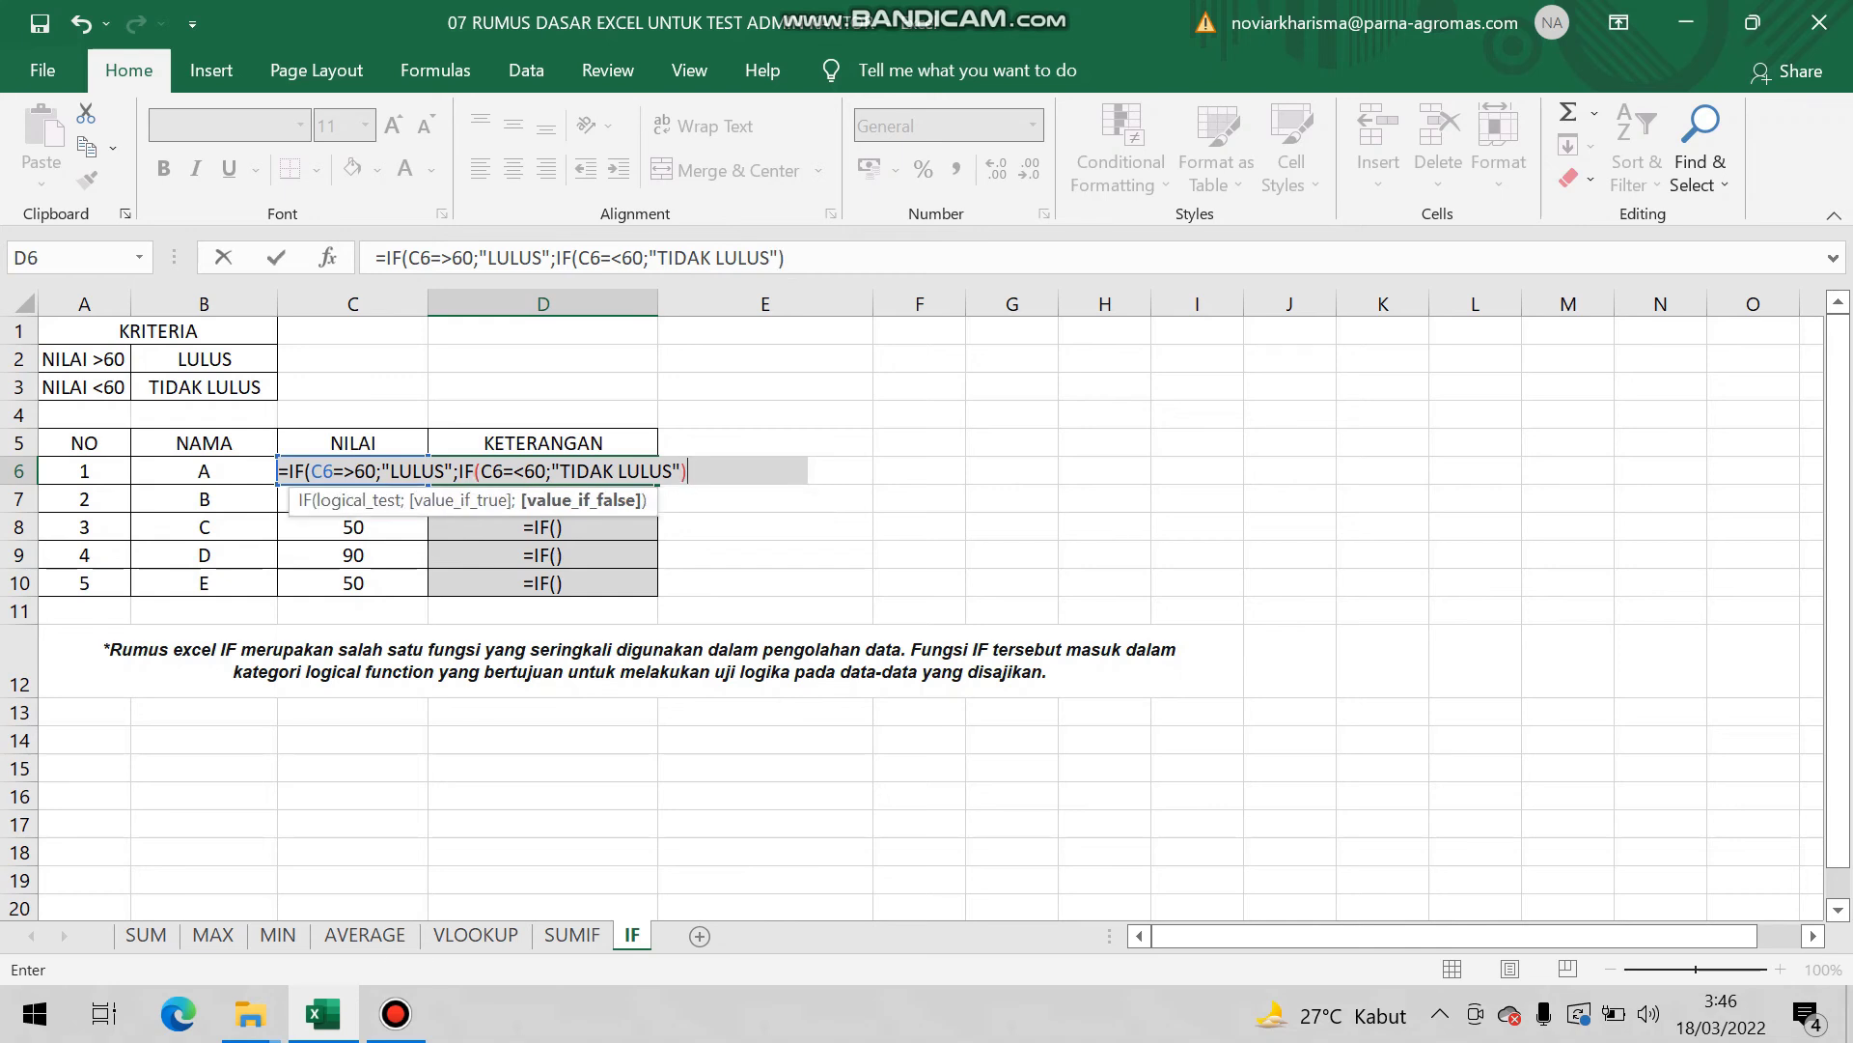
pyautogui.write(')')
pyautogui.press('Return')
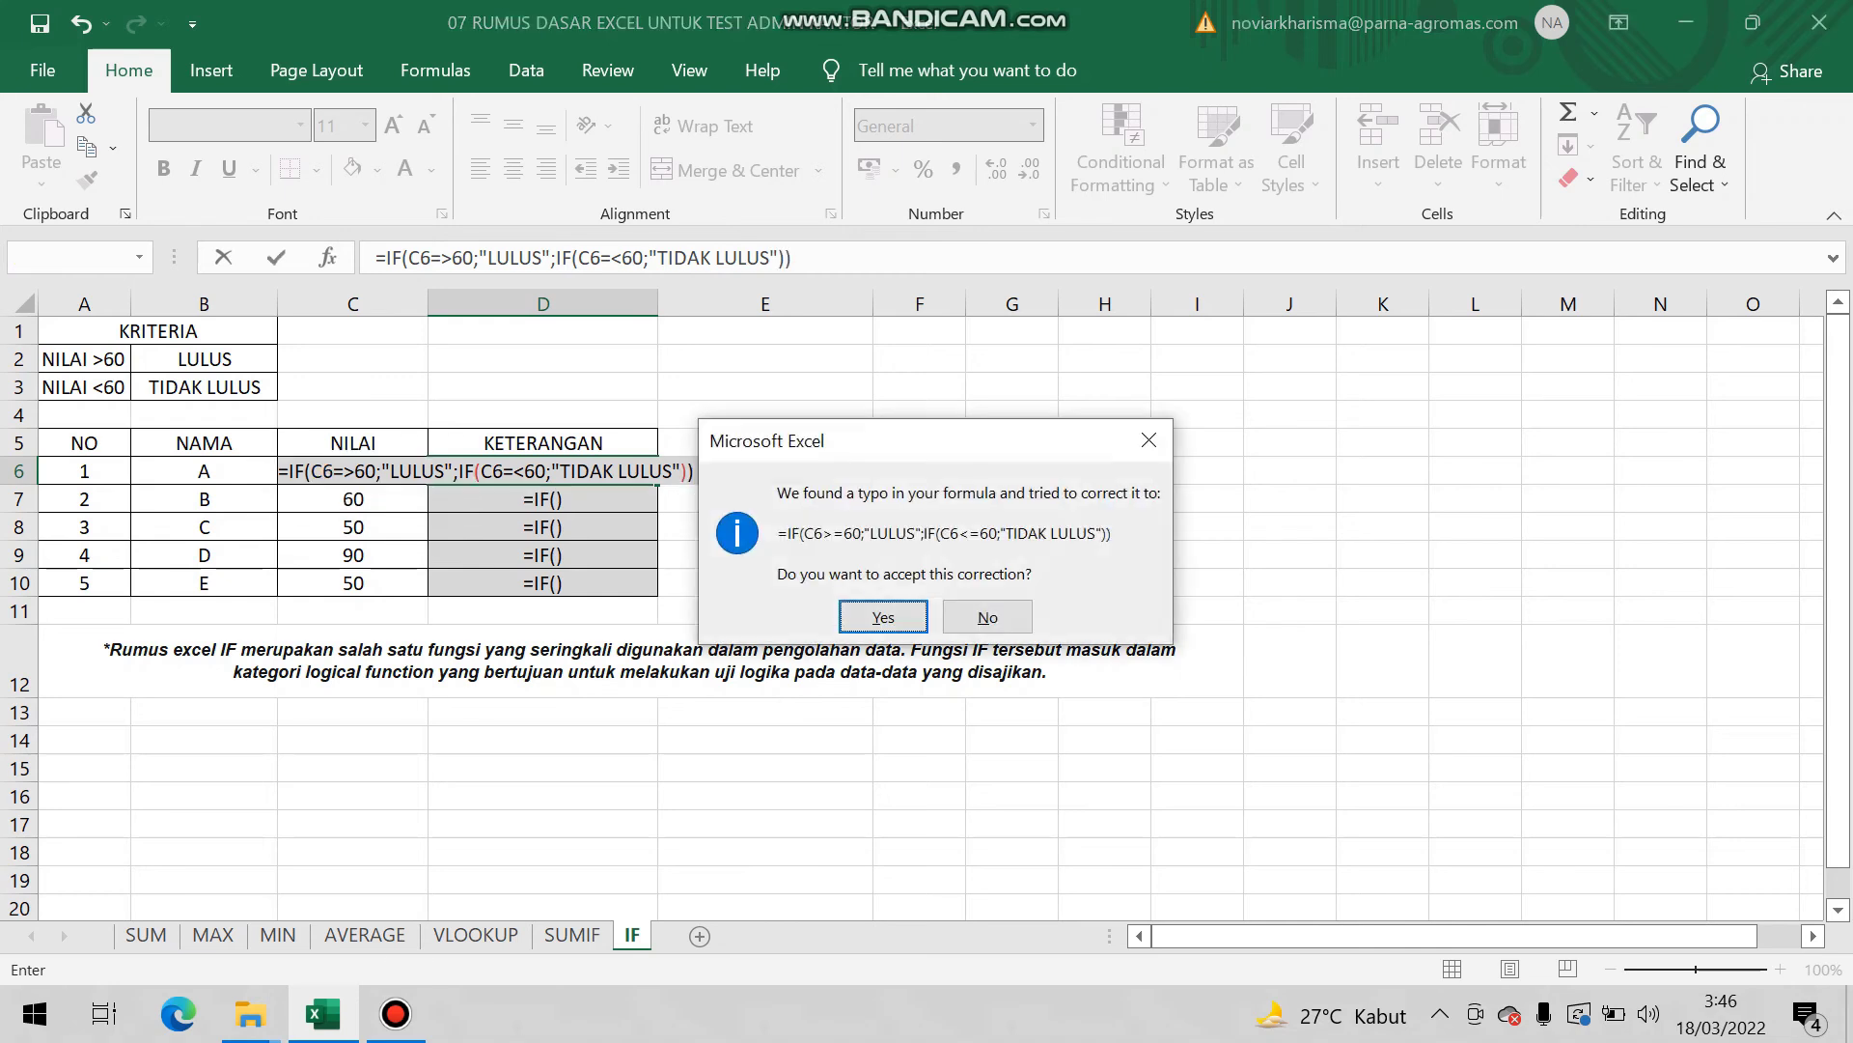
pyautogui.press('Return')
# - Copy the IF formula from D6 and paste only the formula down the KETERANGAN column through D10
pyautogui.click(542, 471)
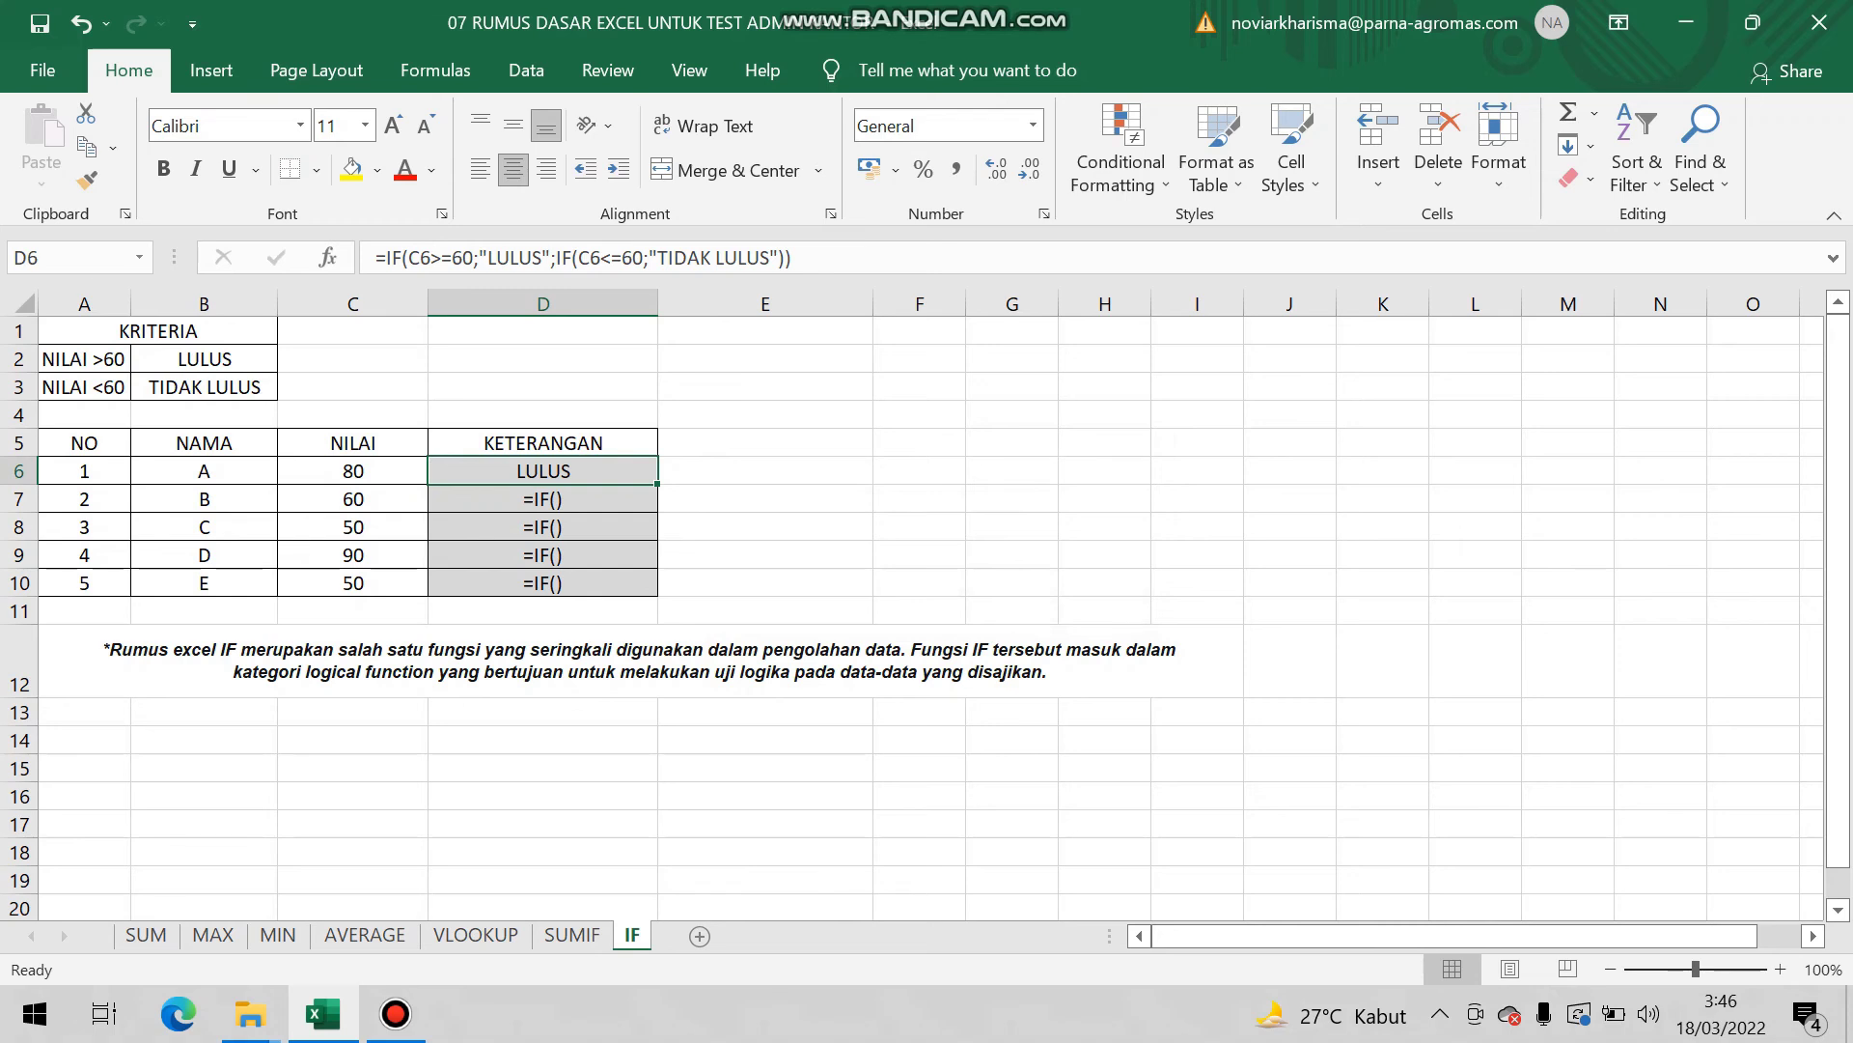
pyautogui.hotkey('ctrl', 'c')
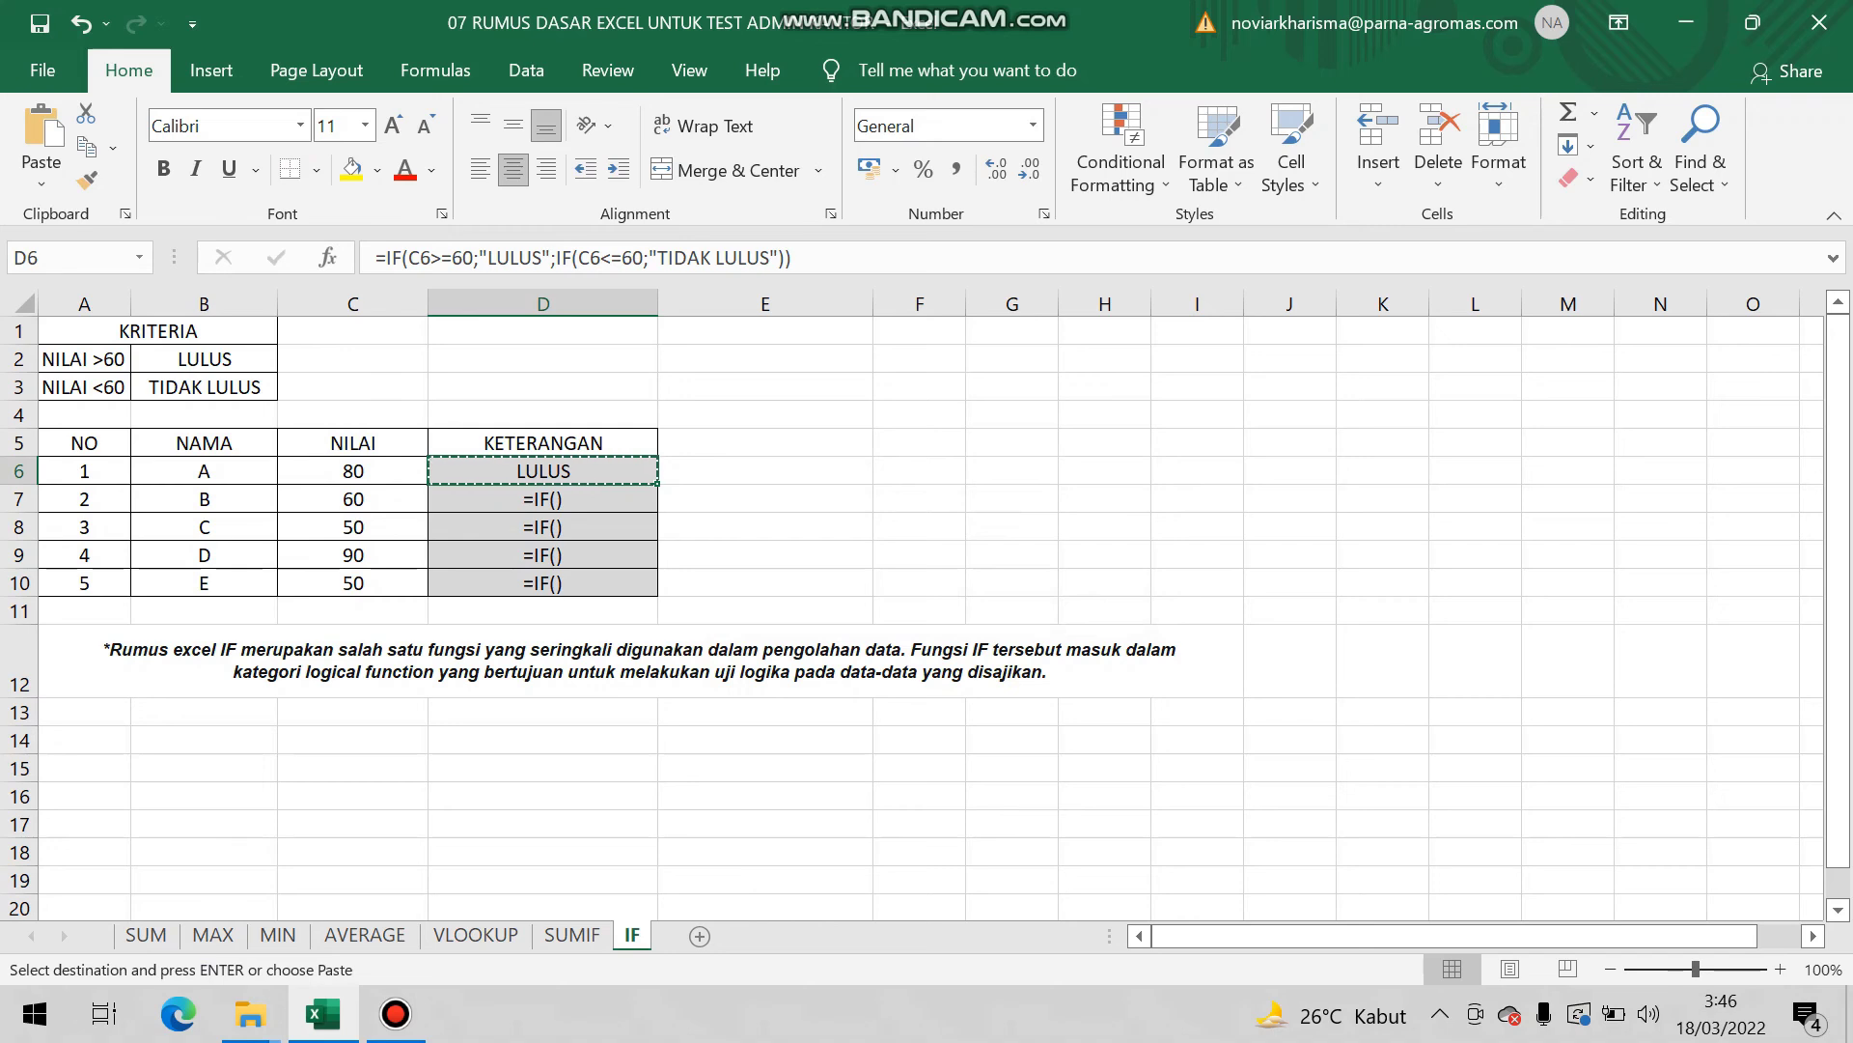
pyautogui.hotkey('shift', 'Down')
pyautogui.hotkey('shift', 'Down')
pyautogui.hotkey('shift', 'Down')
pyautogui.hotkey('shift', 'Down')
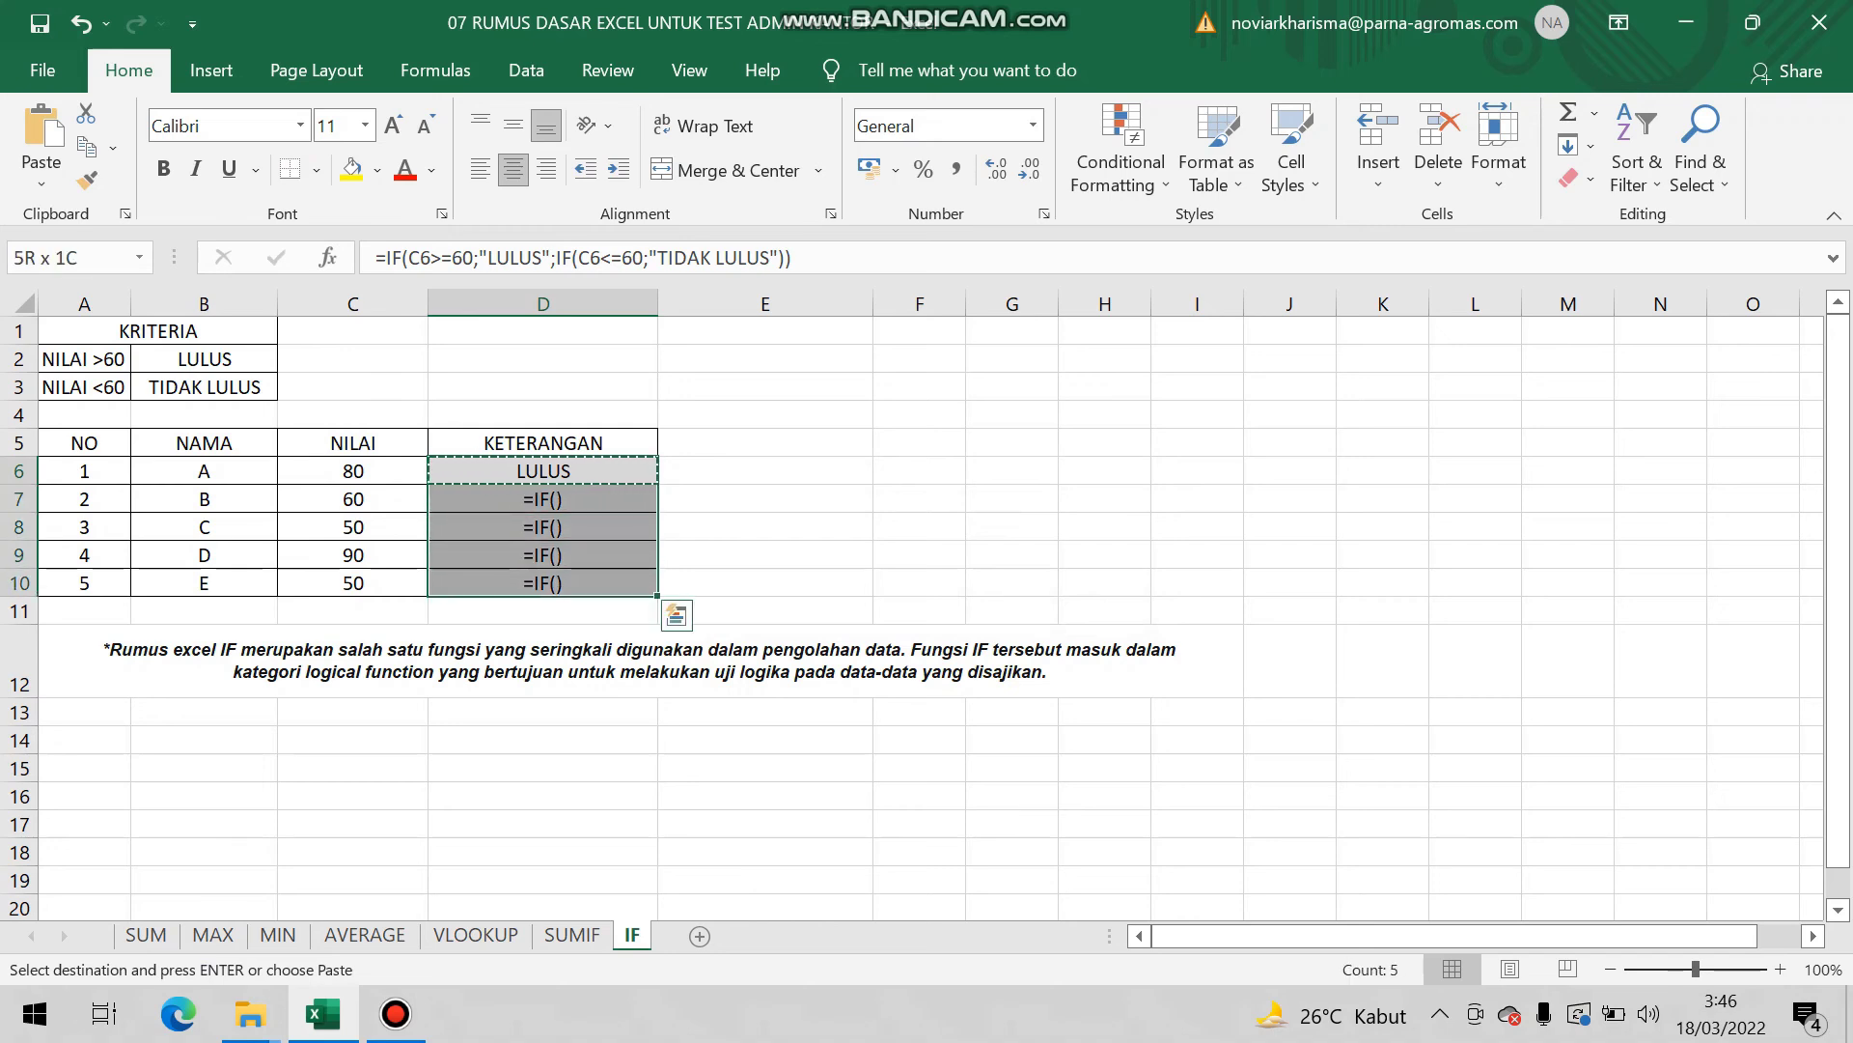
pyautogui.hotkey('ctrl', 'alt', 'v')
pyautogui.press('f')
pyautogui.press('Return')
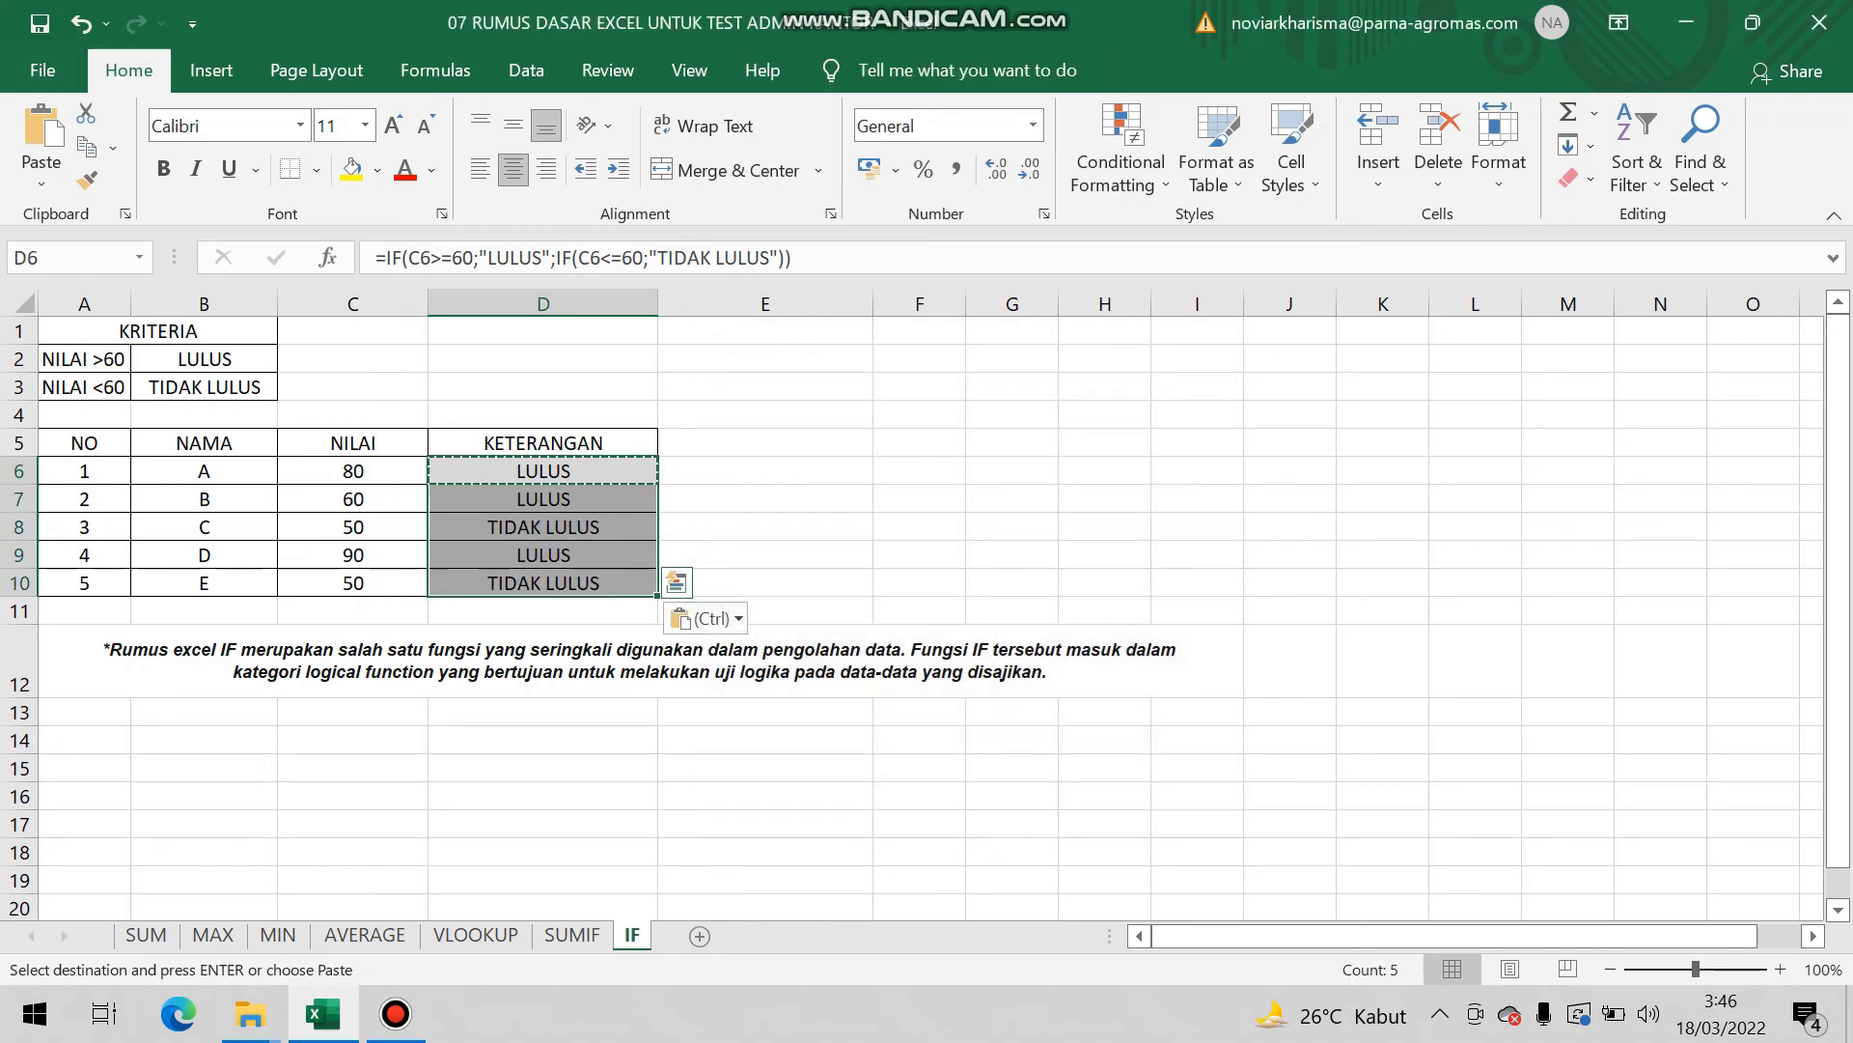
pyautogui.press('Escape')
# - Review the name, score and KETERANGAN result in row 6 against the pass criteria
pyautogui.press('Up')
pyautogui.press('Left')
pyautogui.press('Left')
pyautogui.press('Down')
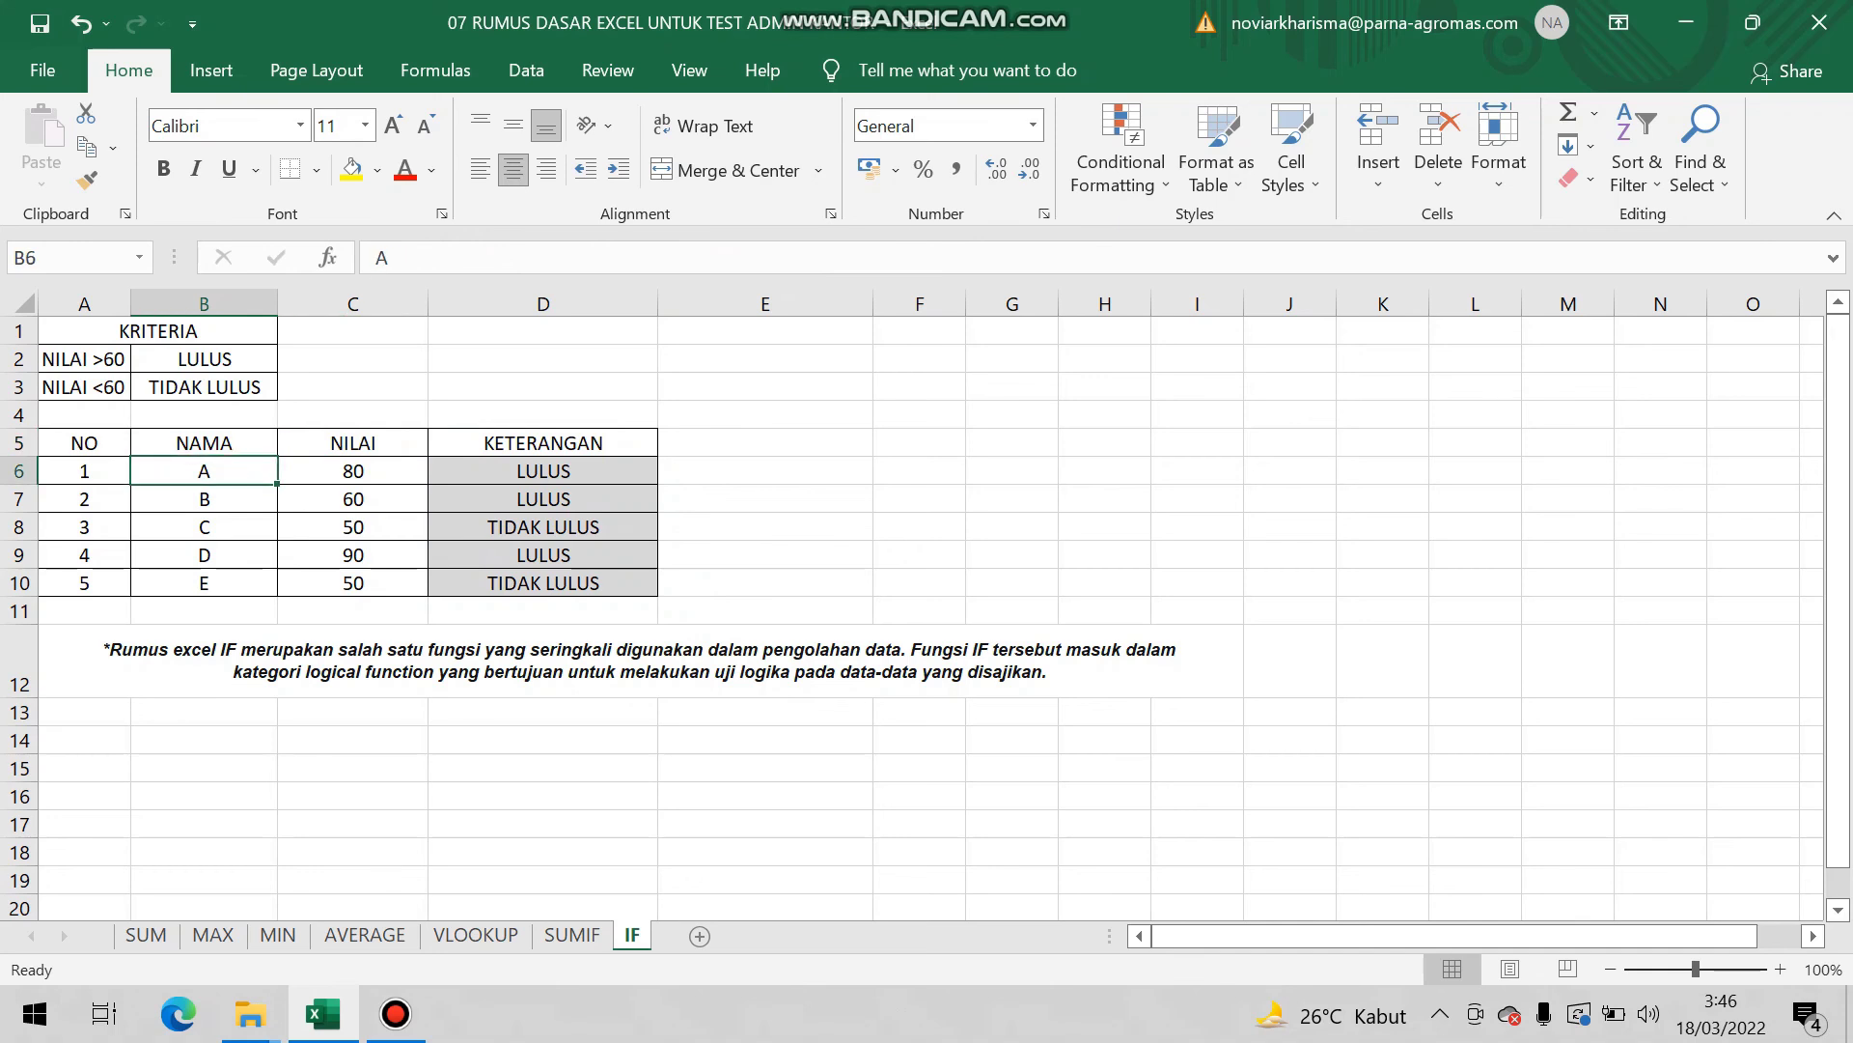
pyautogui.press('Right')
pyautogui.press('Left')
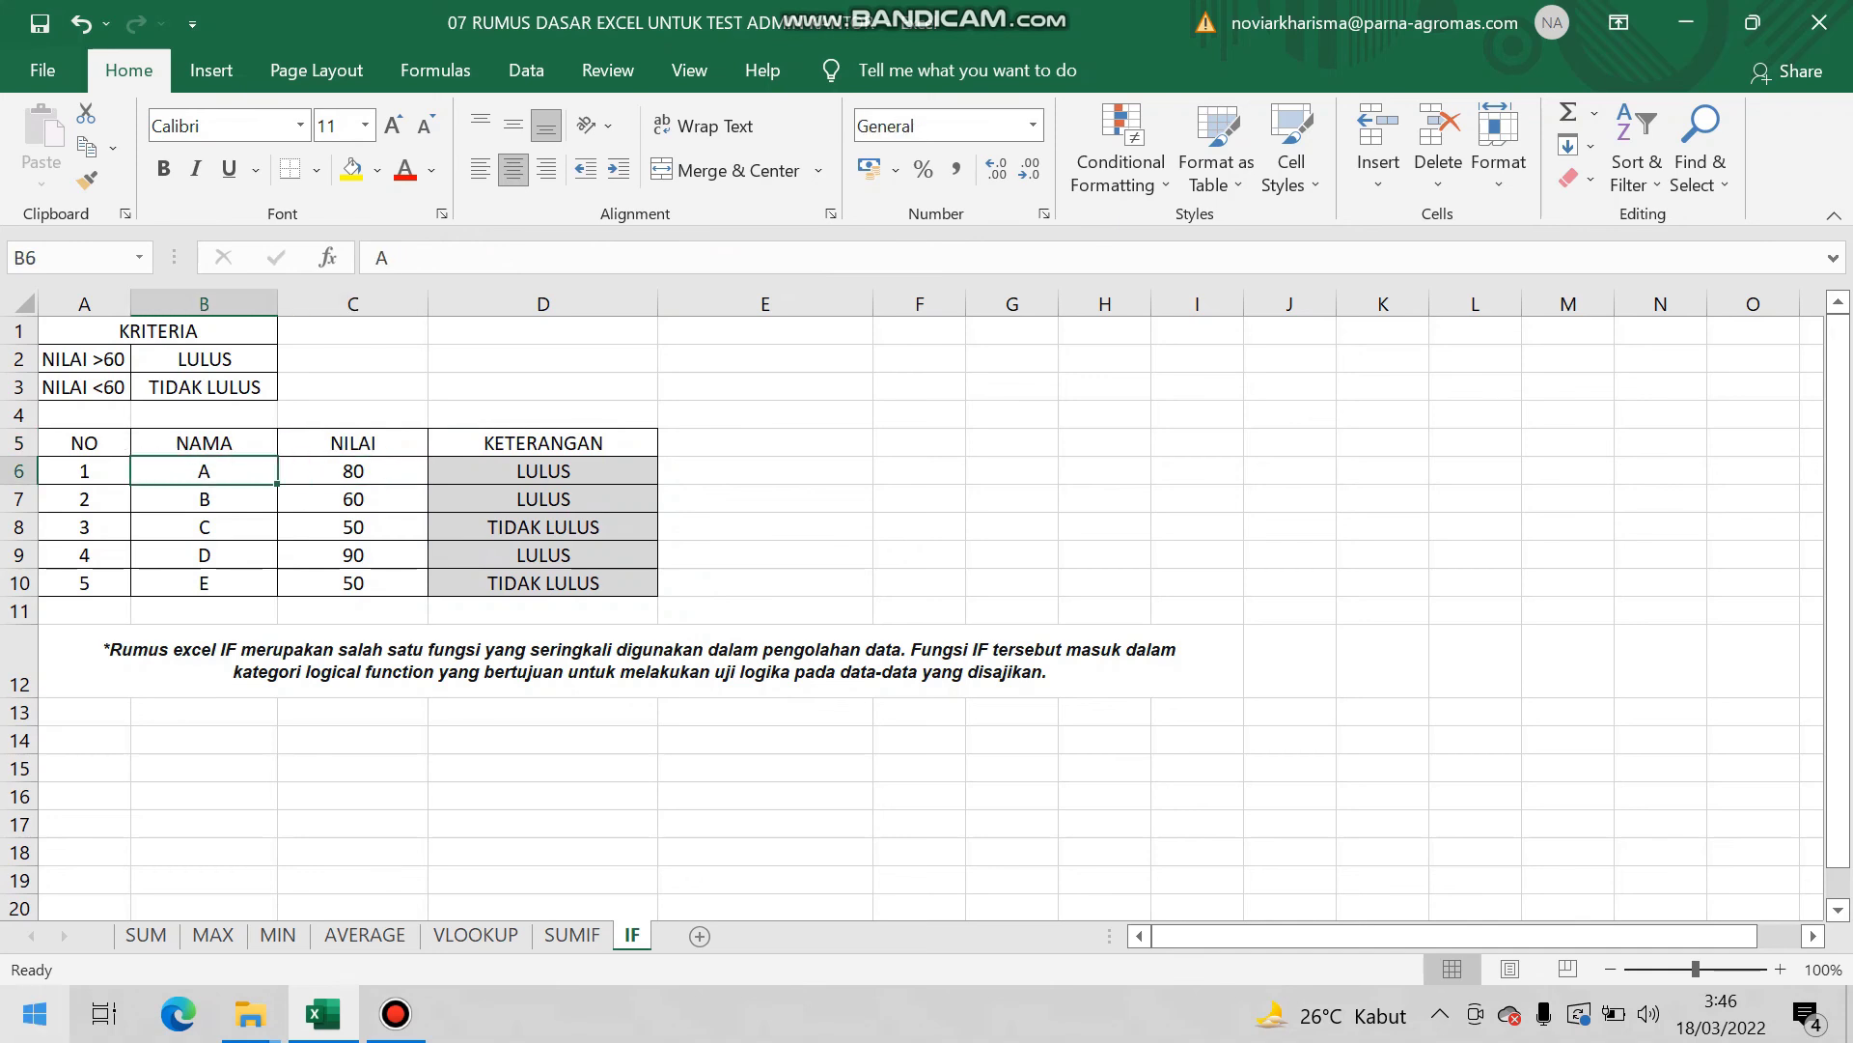
pyautogui.press('Right')
pyautogui.press('Right')
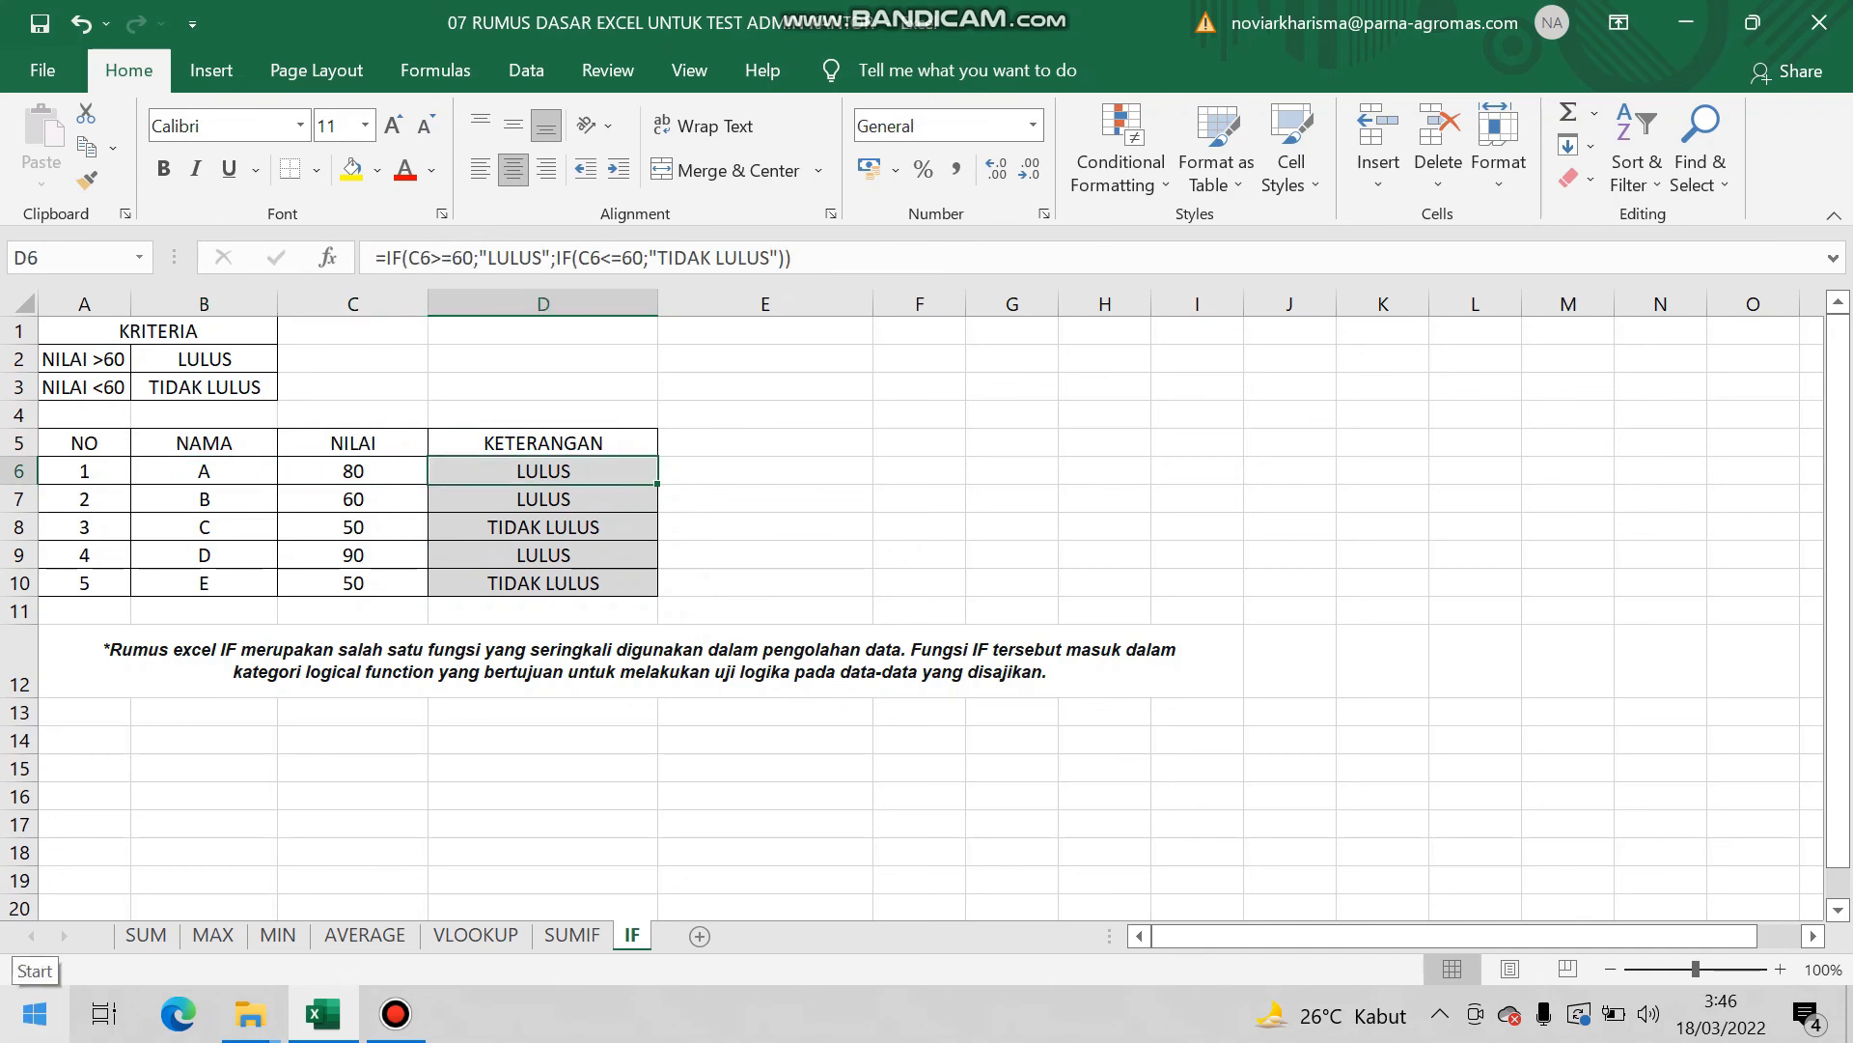
pyautogui.press('Left')
pyautogui.press('Left')
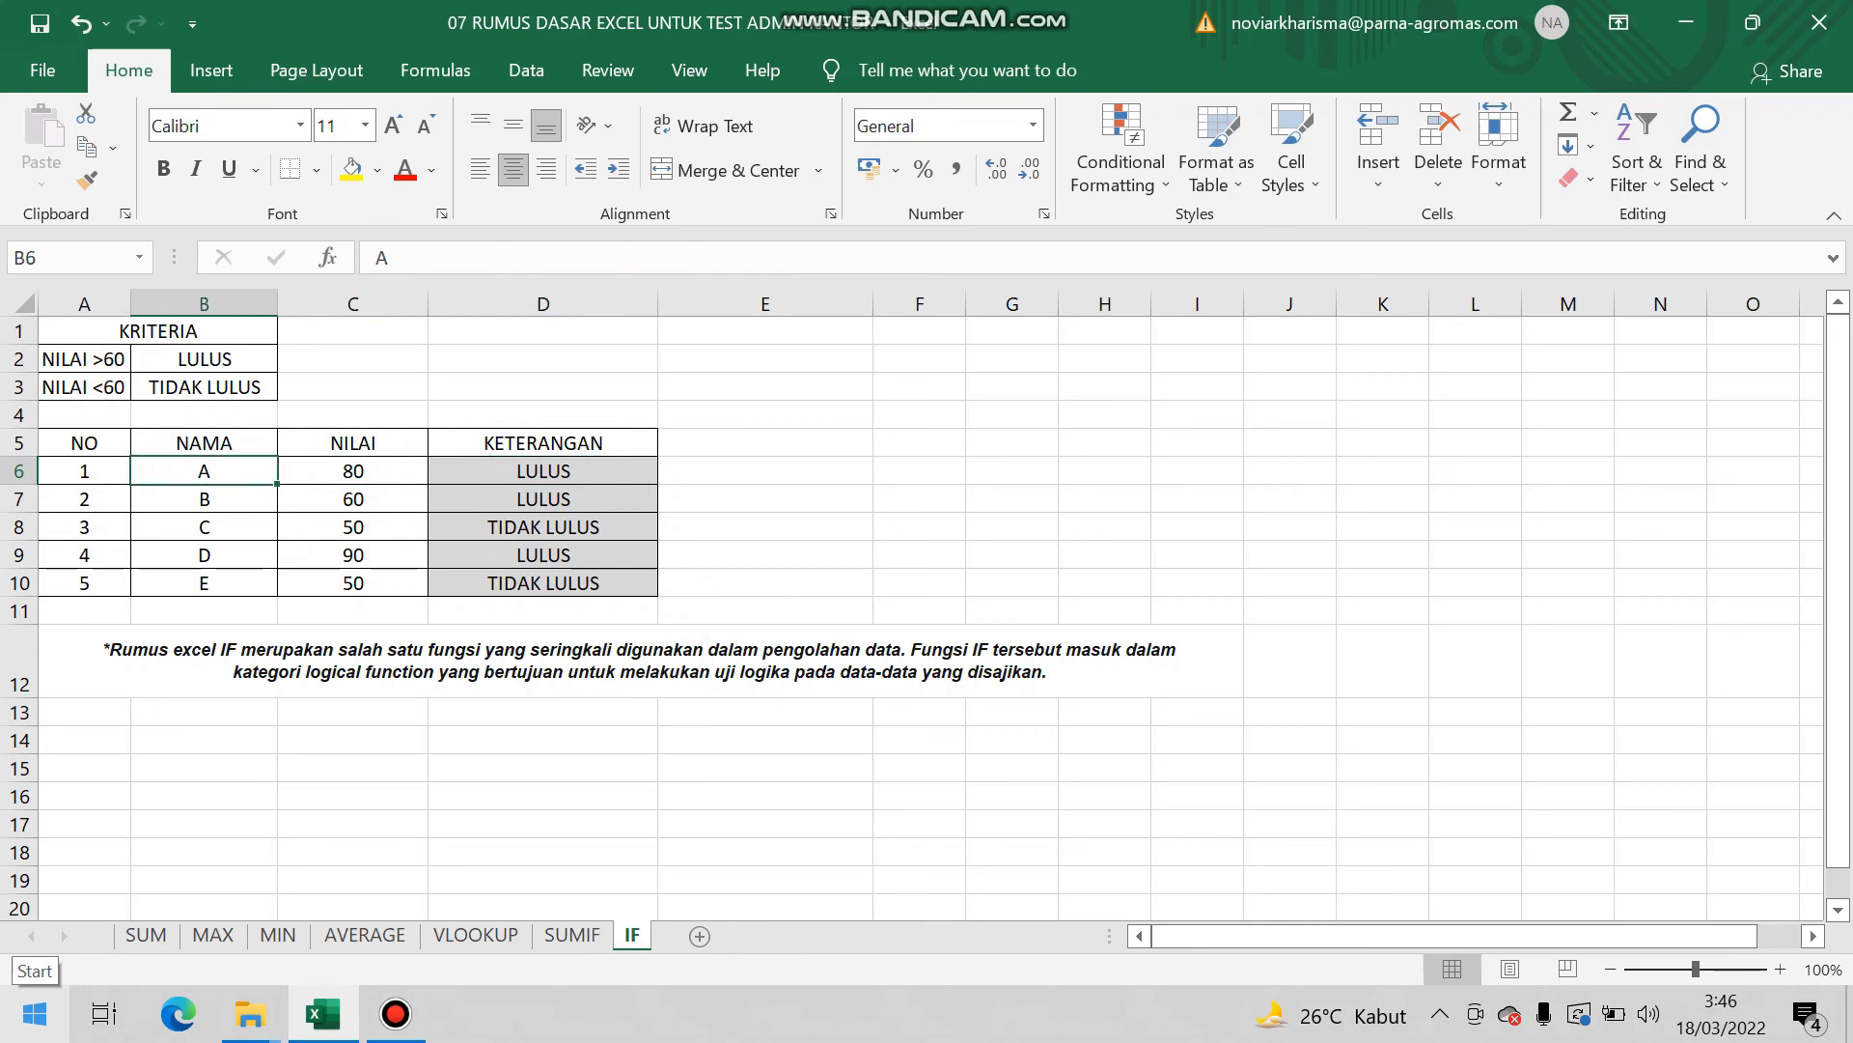
pyautogui.press('Right')
pyautogui.press('Right')
pyautogui.press('Left')
pyautogui.press('Left')
# - Compare the scores and copied IF results in rows 7 to 10 with the pass criteria
pyautogui.press('Down')
pyautogui.press('Right')
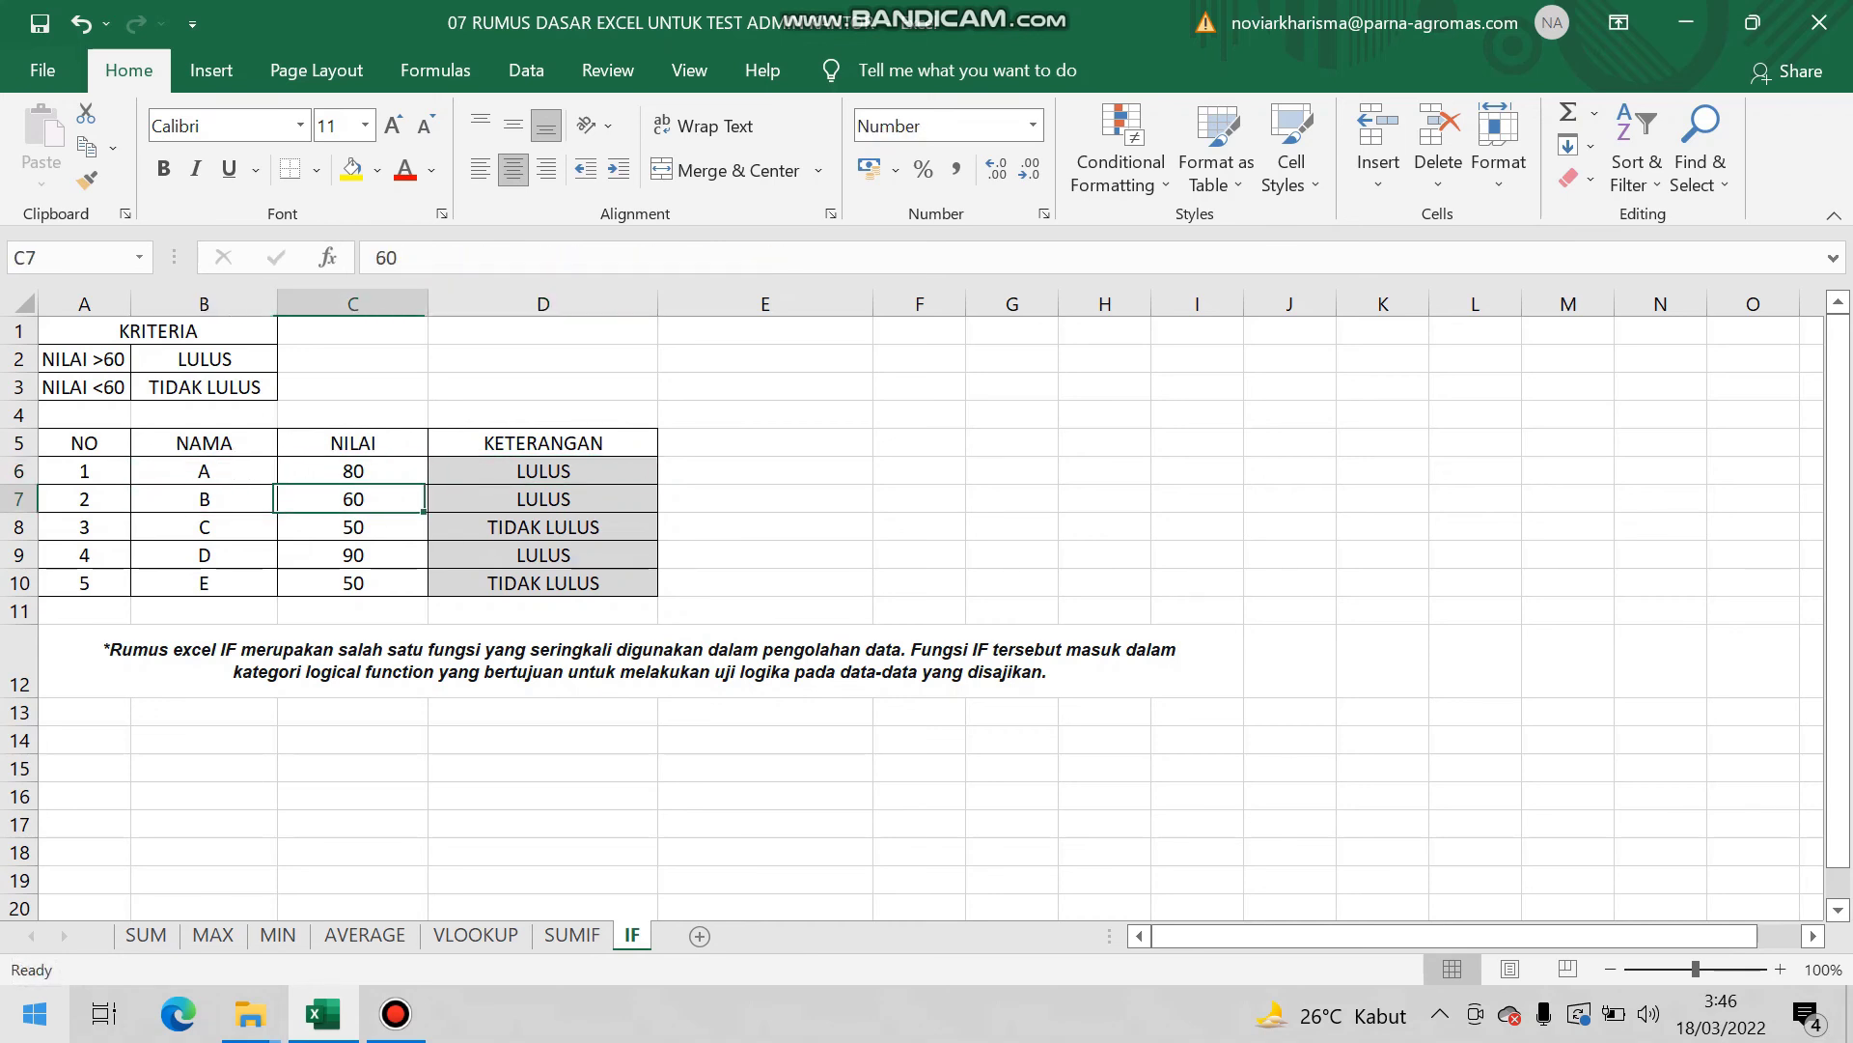
pyautogui.press('Right')
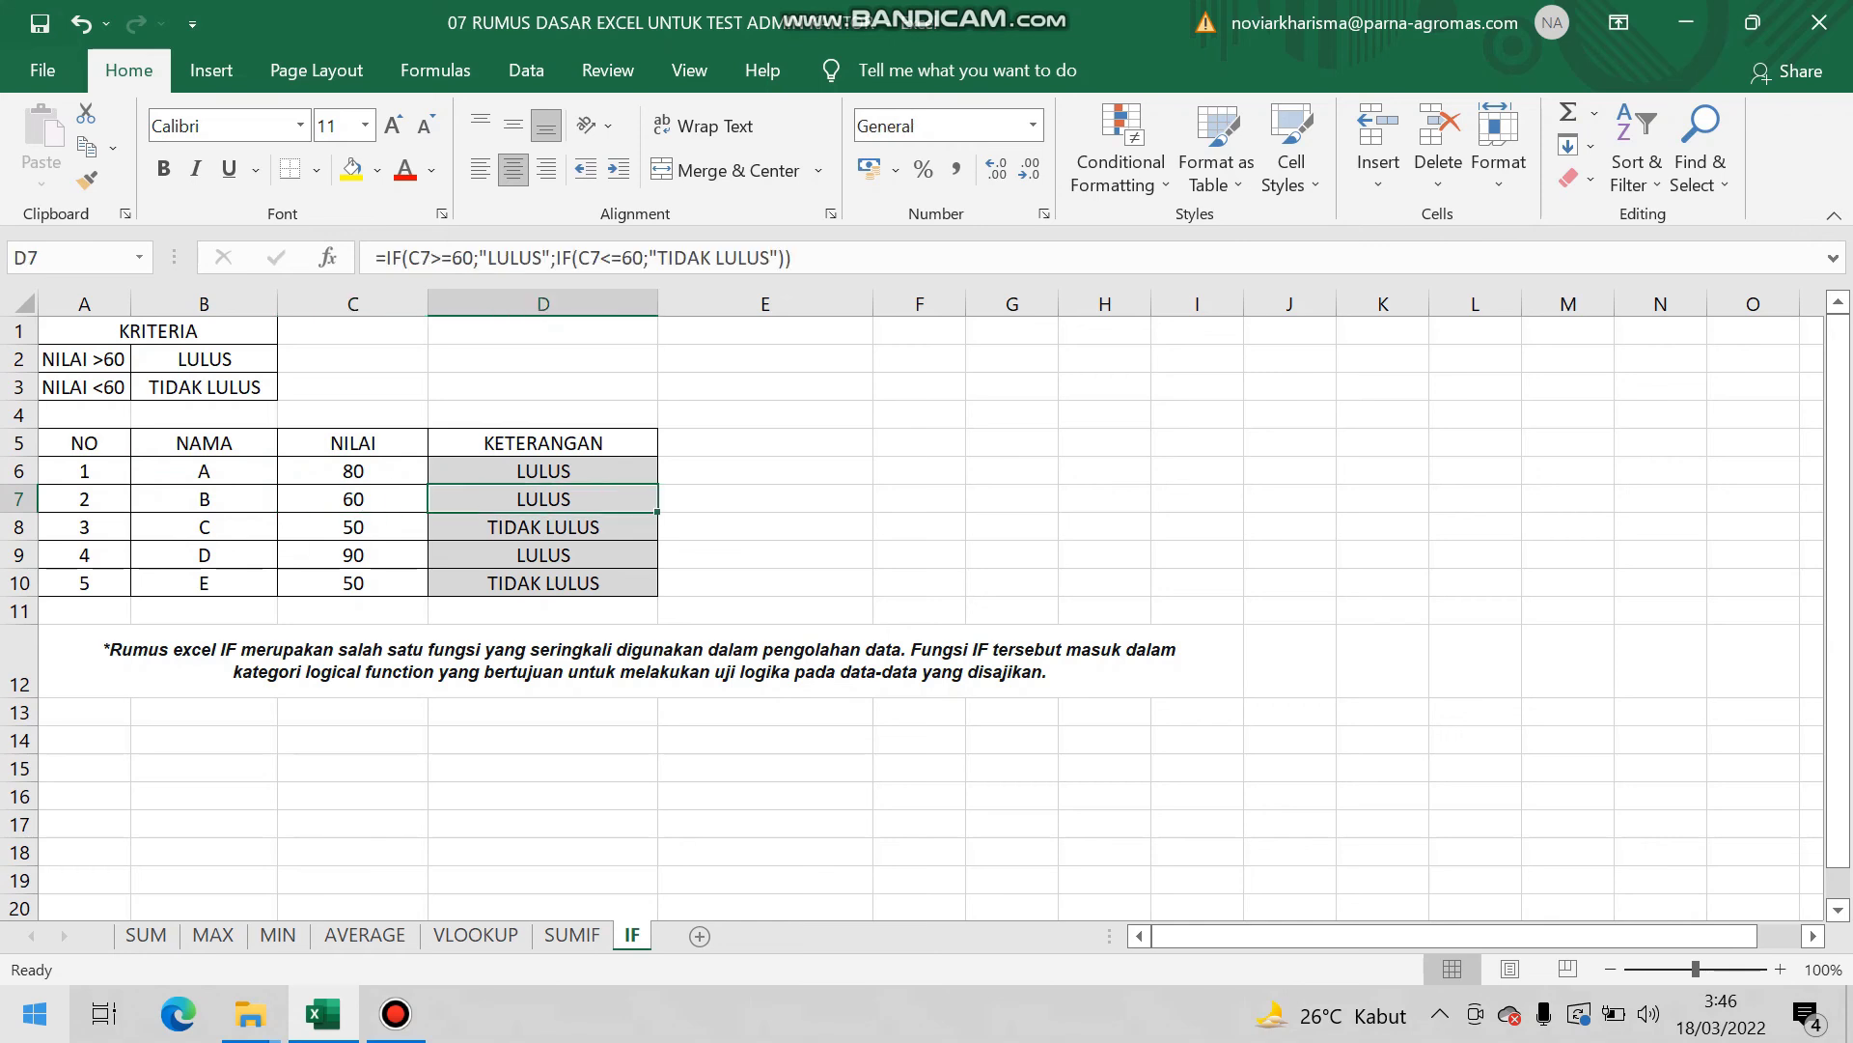
pyautogui.press('Left')
pyautogui.press('Left')
pyautogui.press('Down')
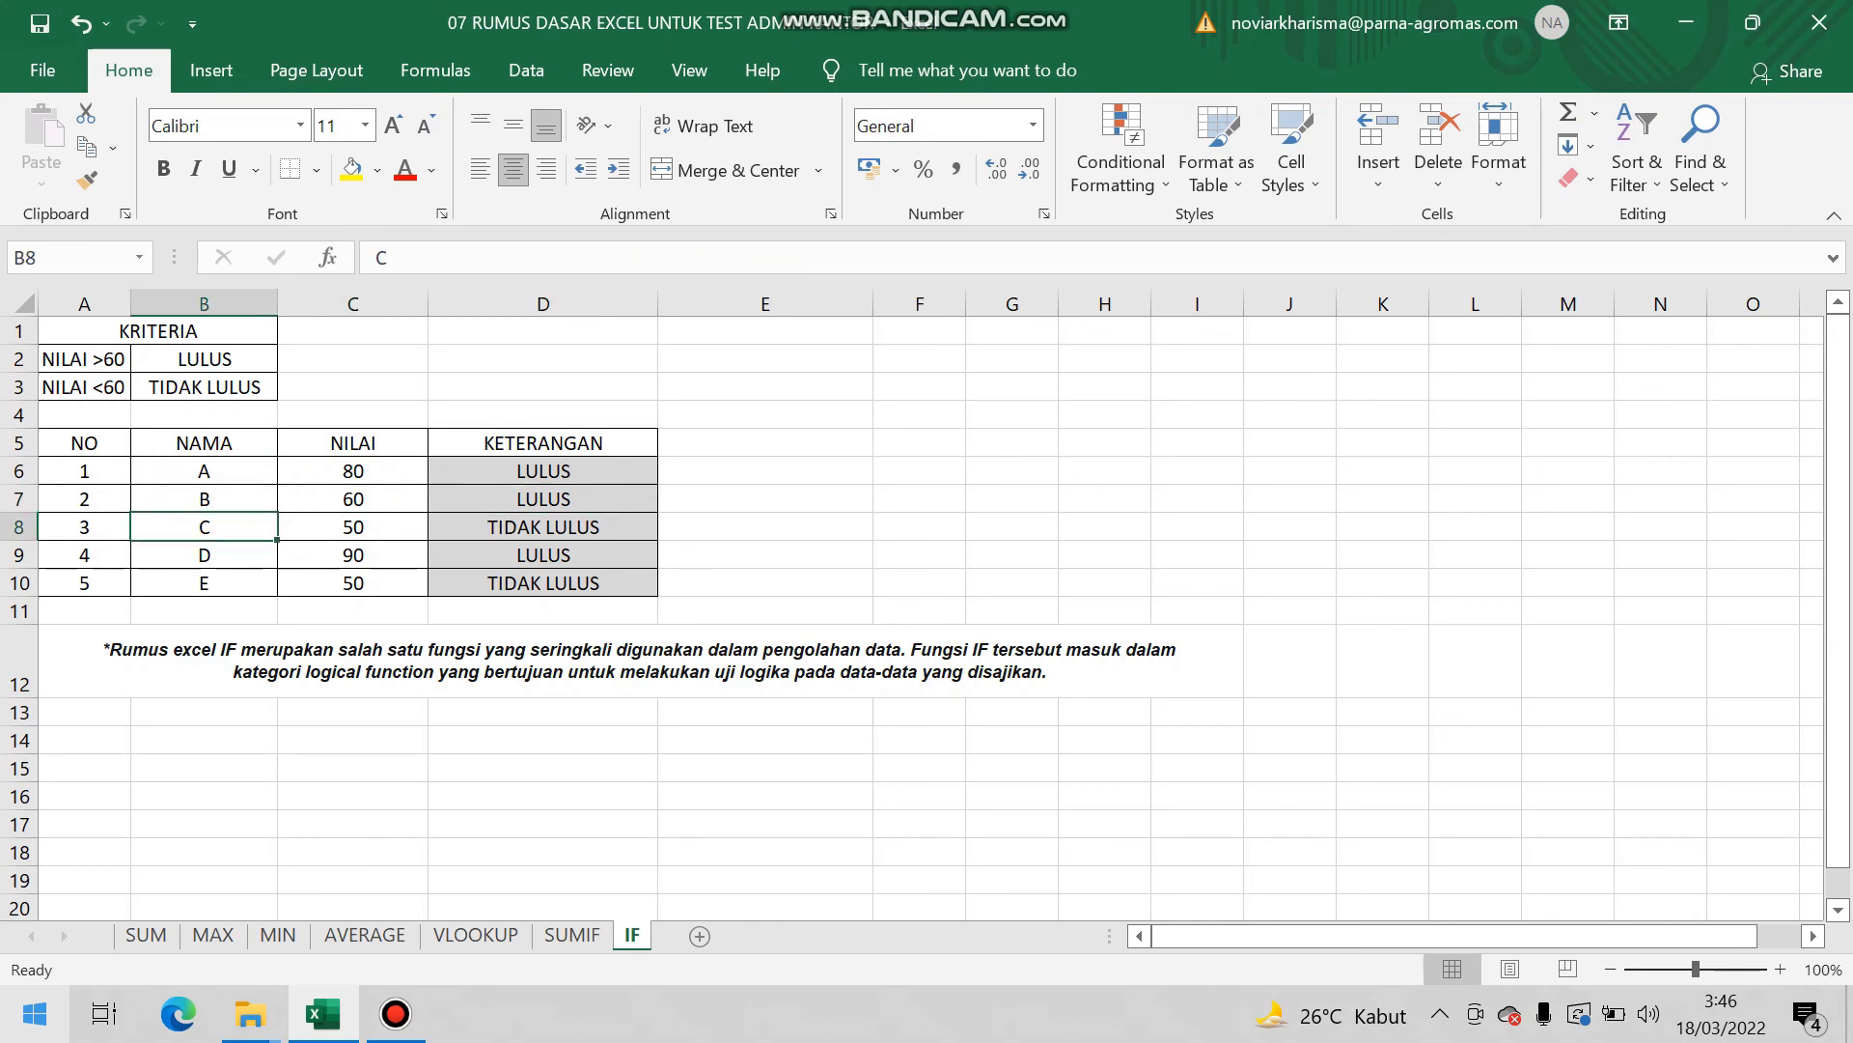
pyautogui.press('Right')
pyautogui.press('Right')
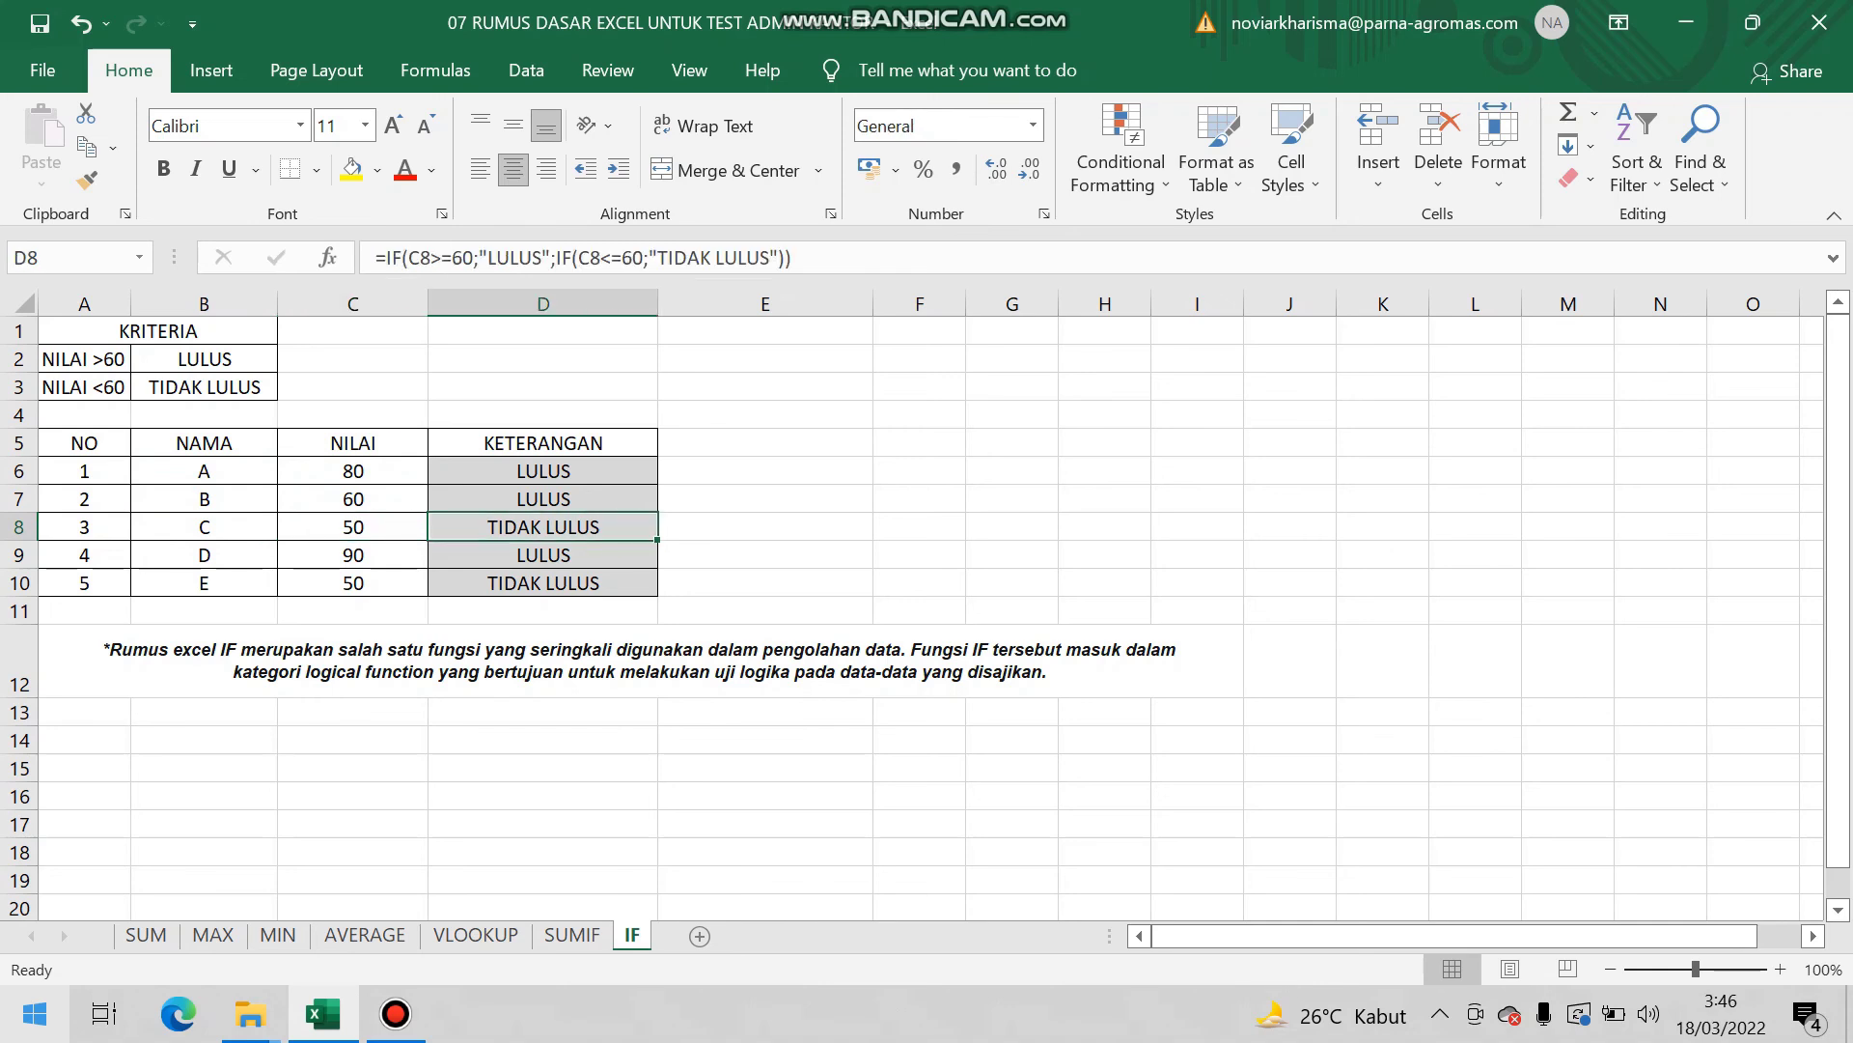
pyautogui.press('Left')
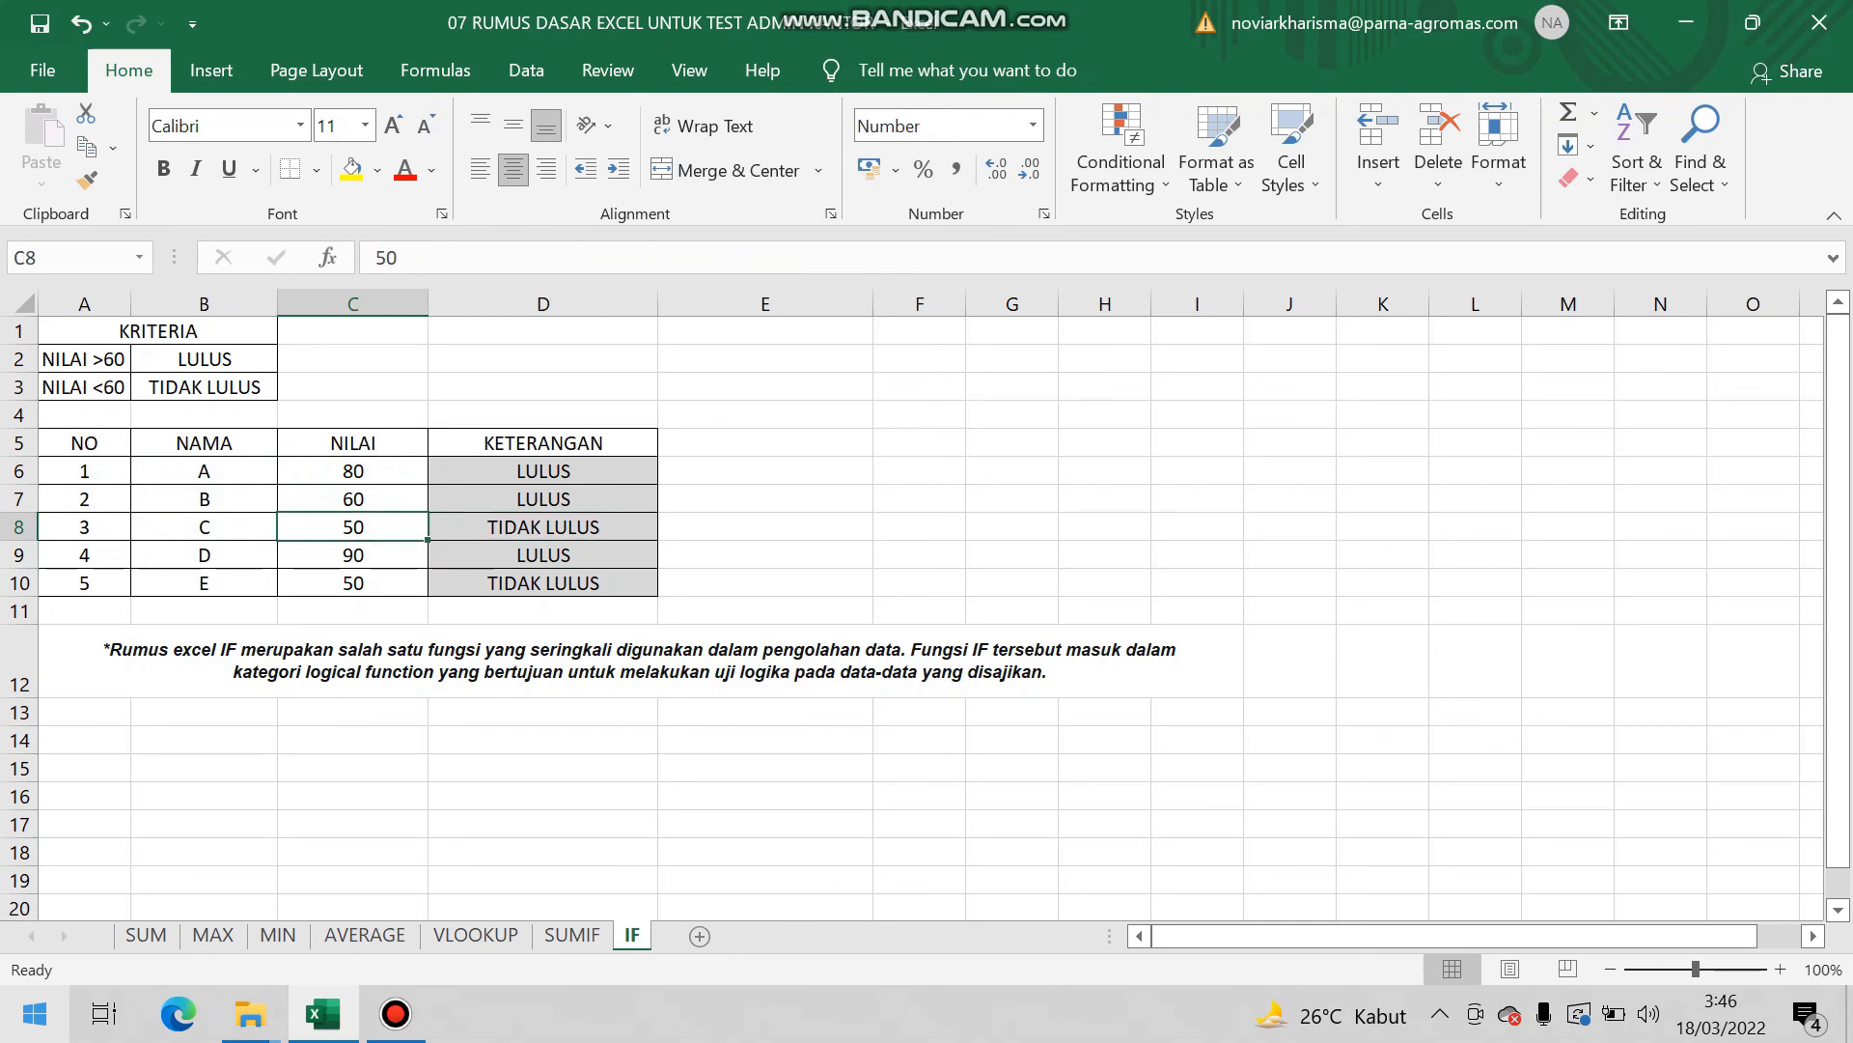
pyautogui.press('Left')
pyautogui.press('Down')
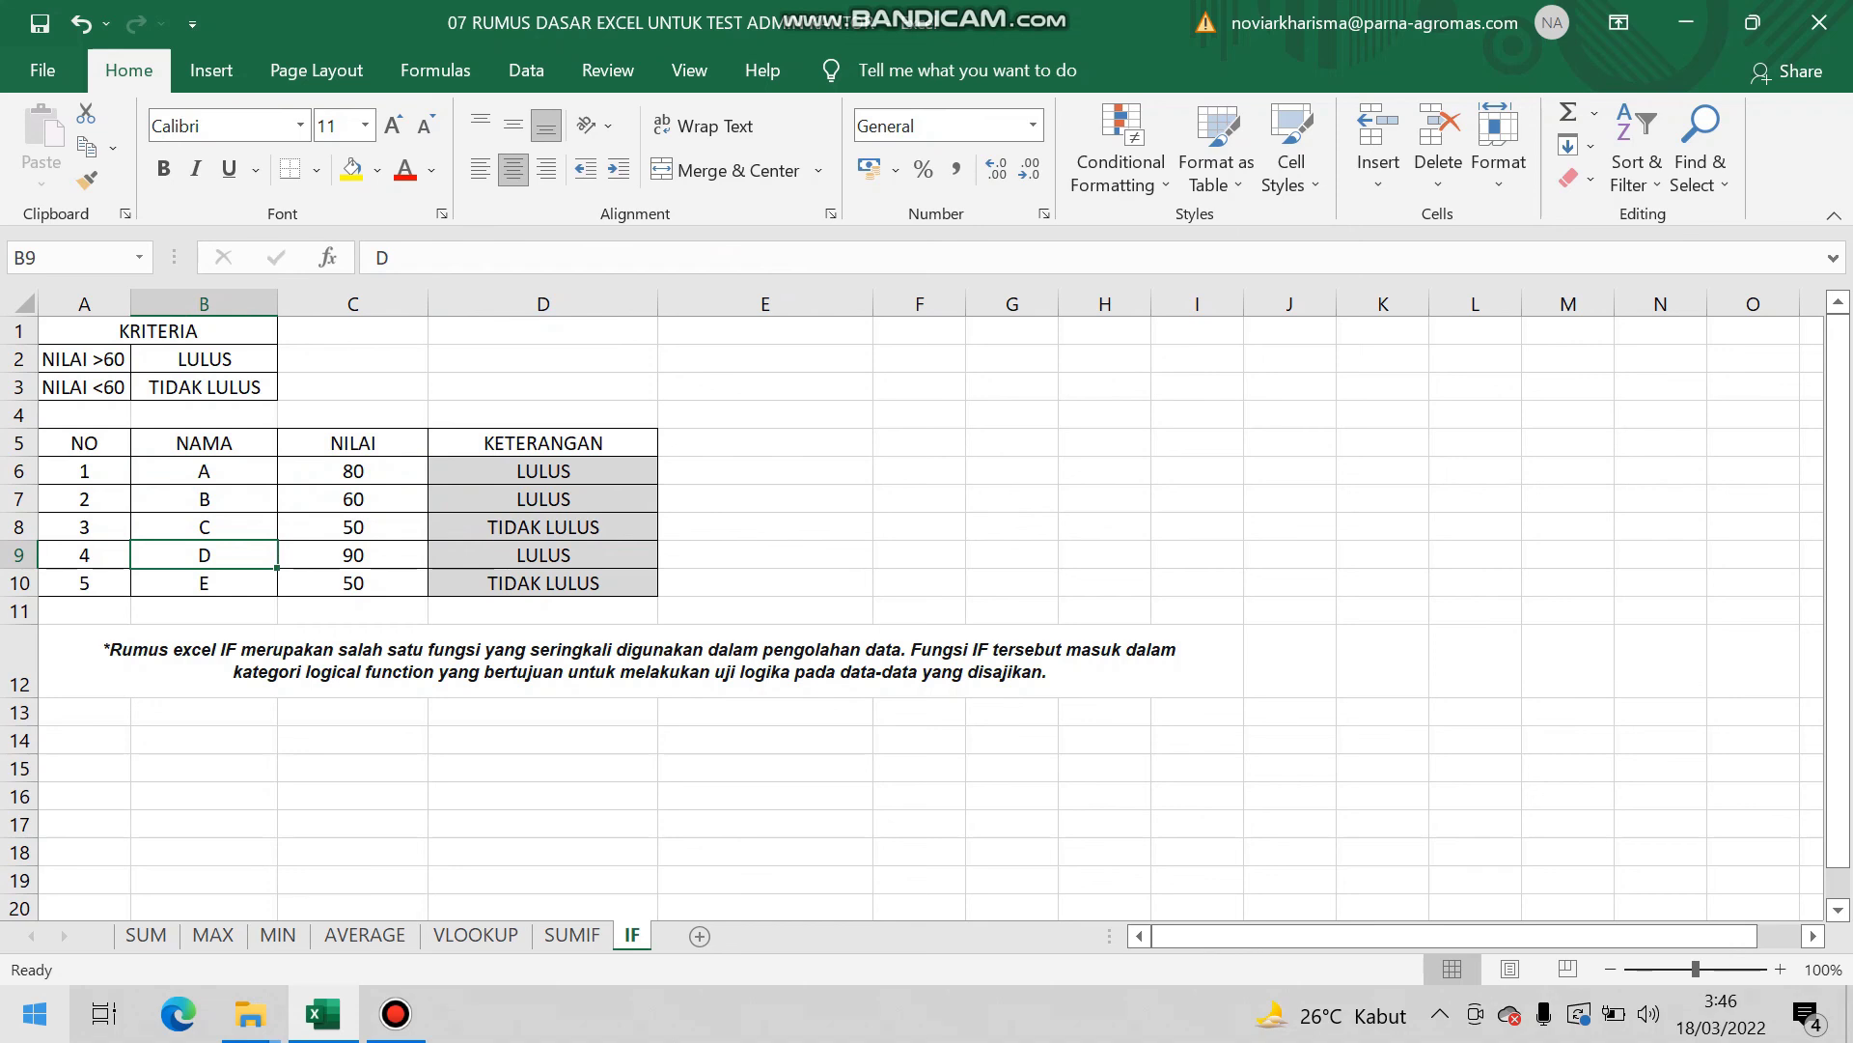
pyautogui.press('Right')
pyautogui.press('Right')
pyautogui.press('Left')
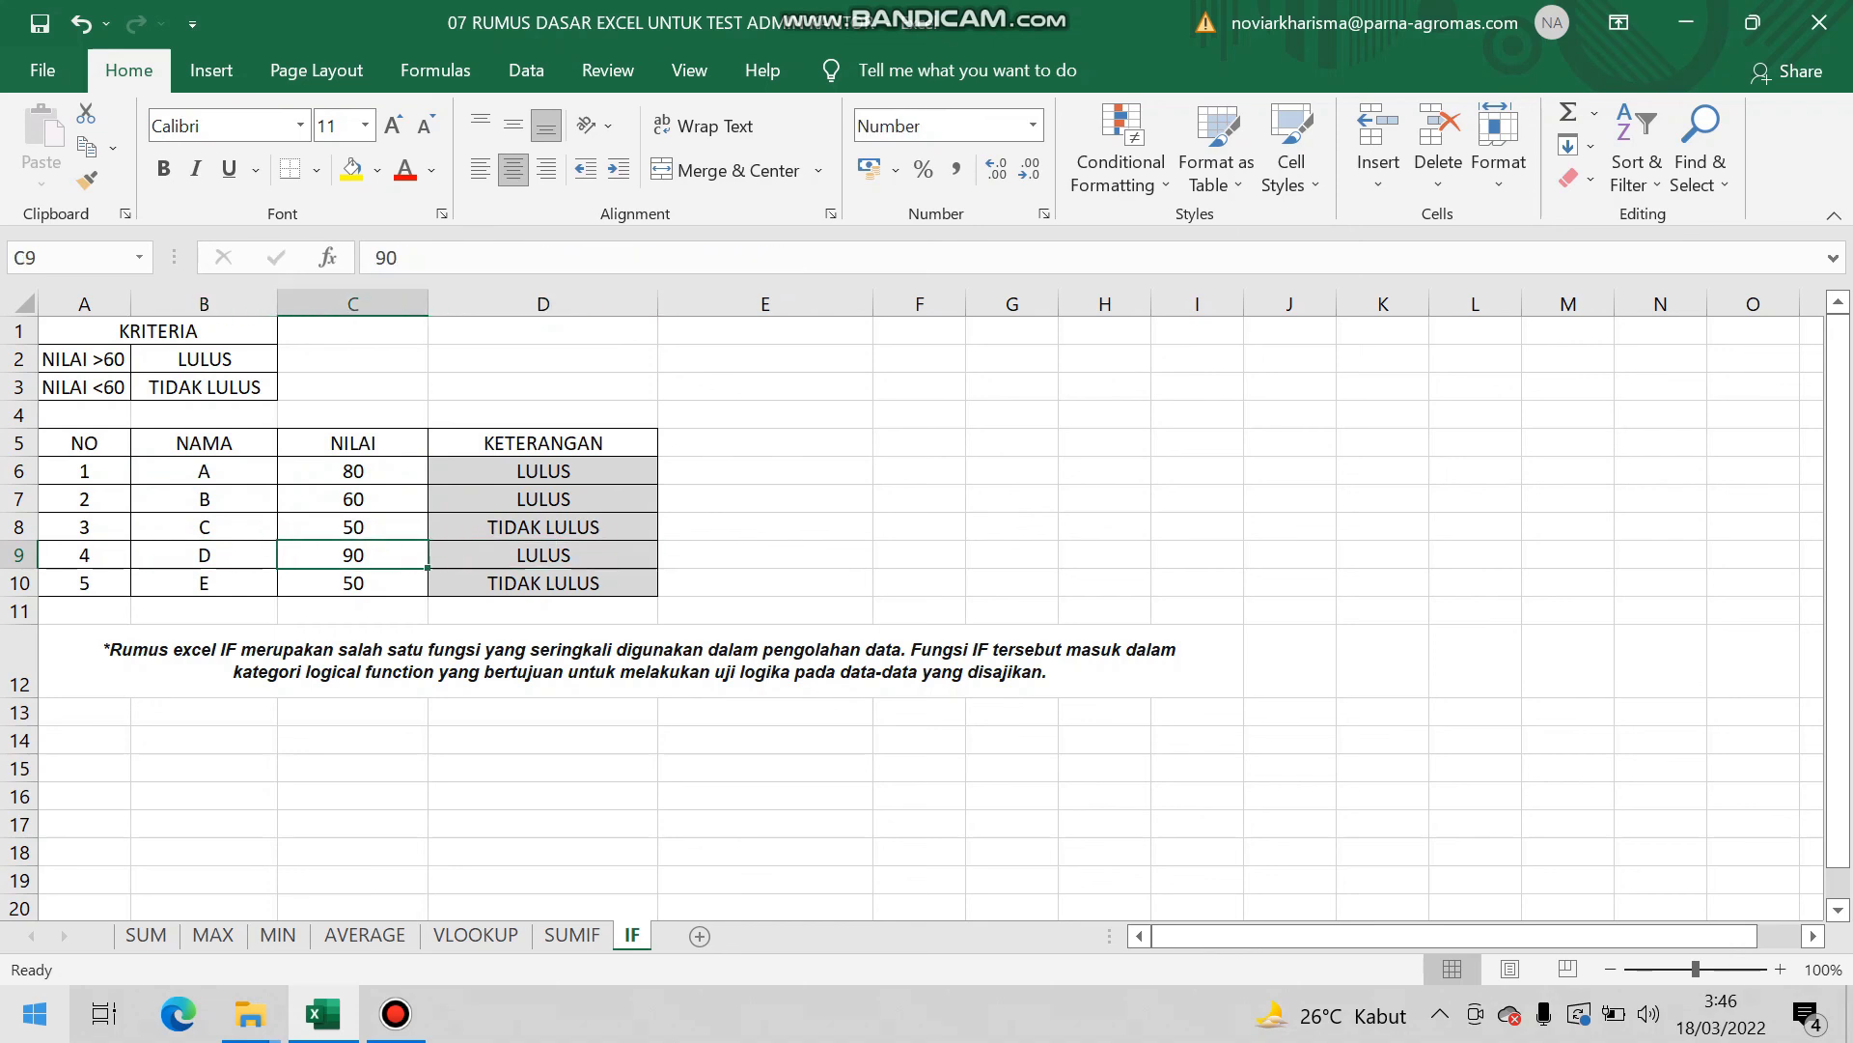
pyautogui.press('Left')
pyautogui.press('Down')
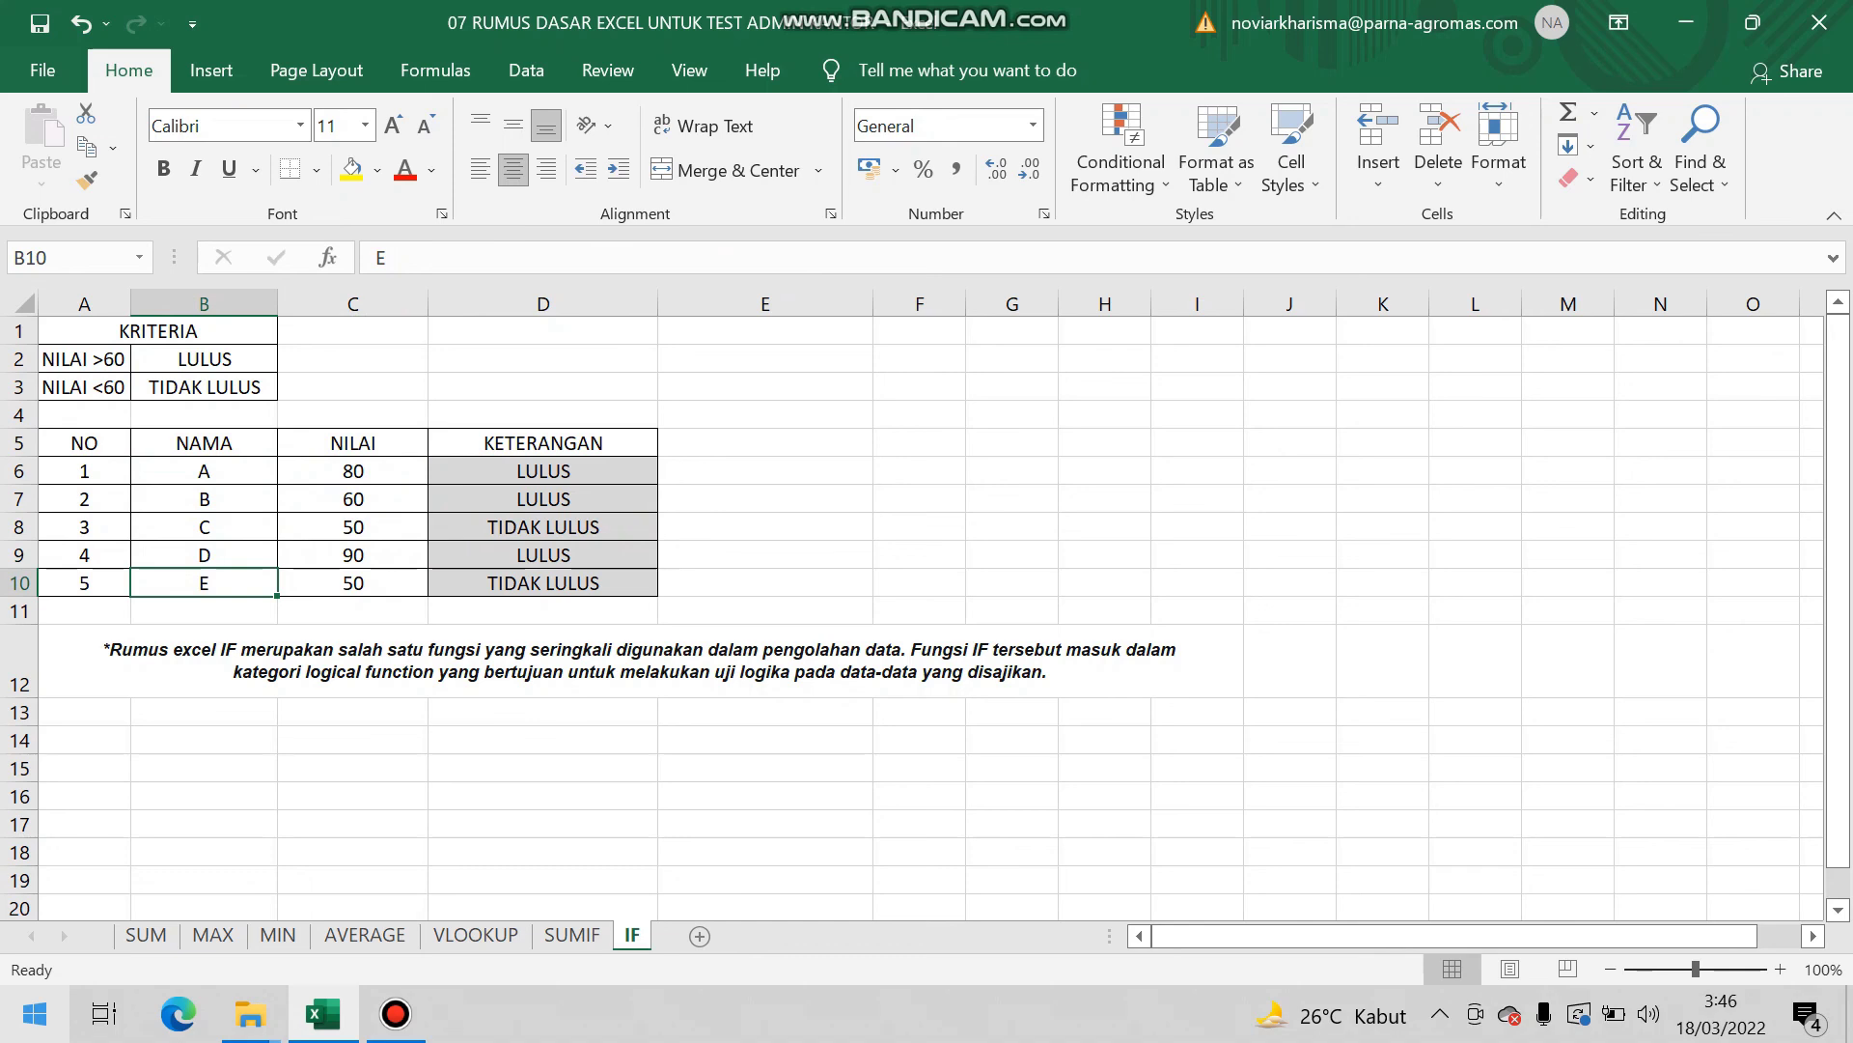
pyautogui.press('Right')
pyautogui.press('Right')
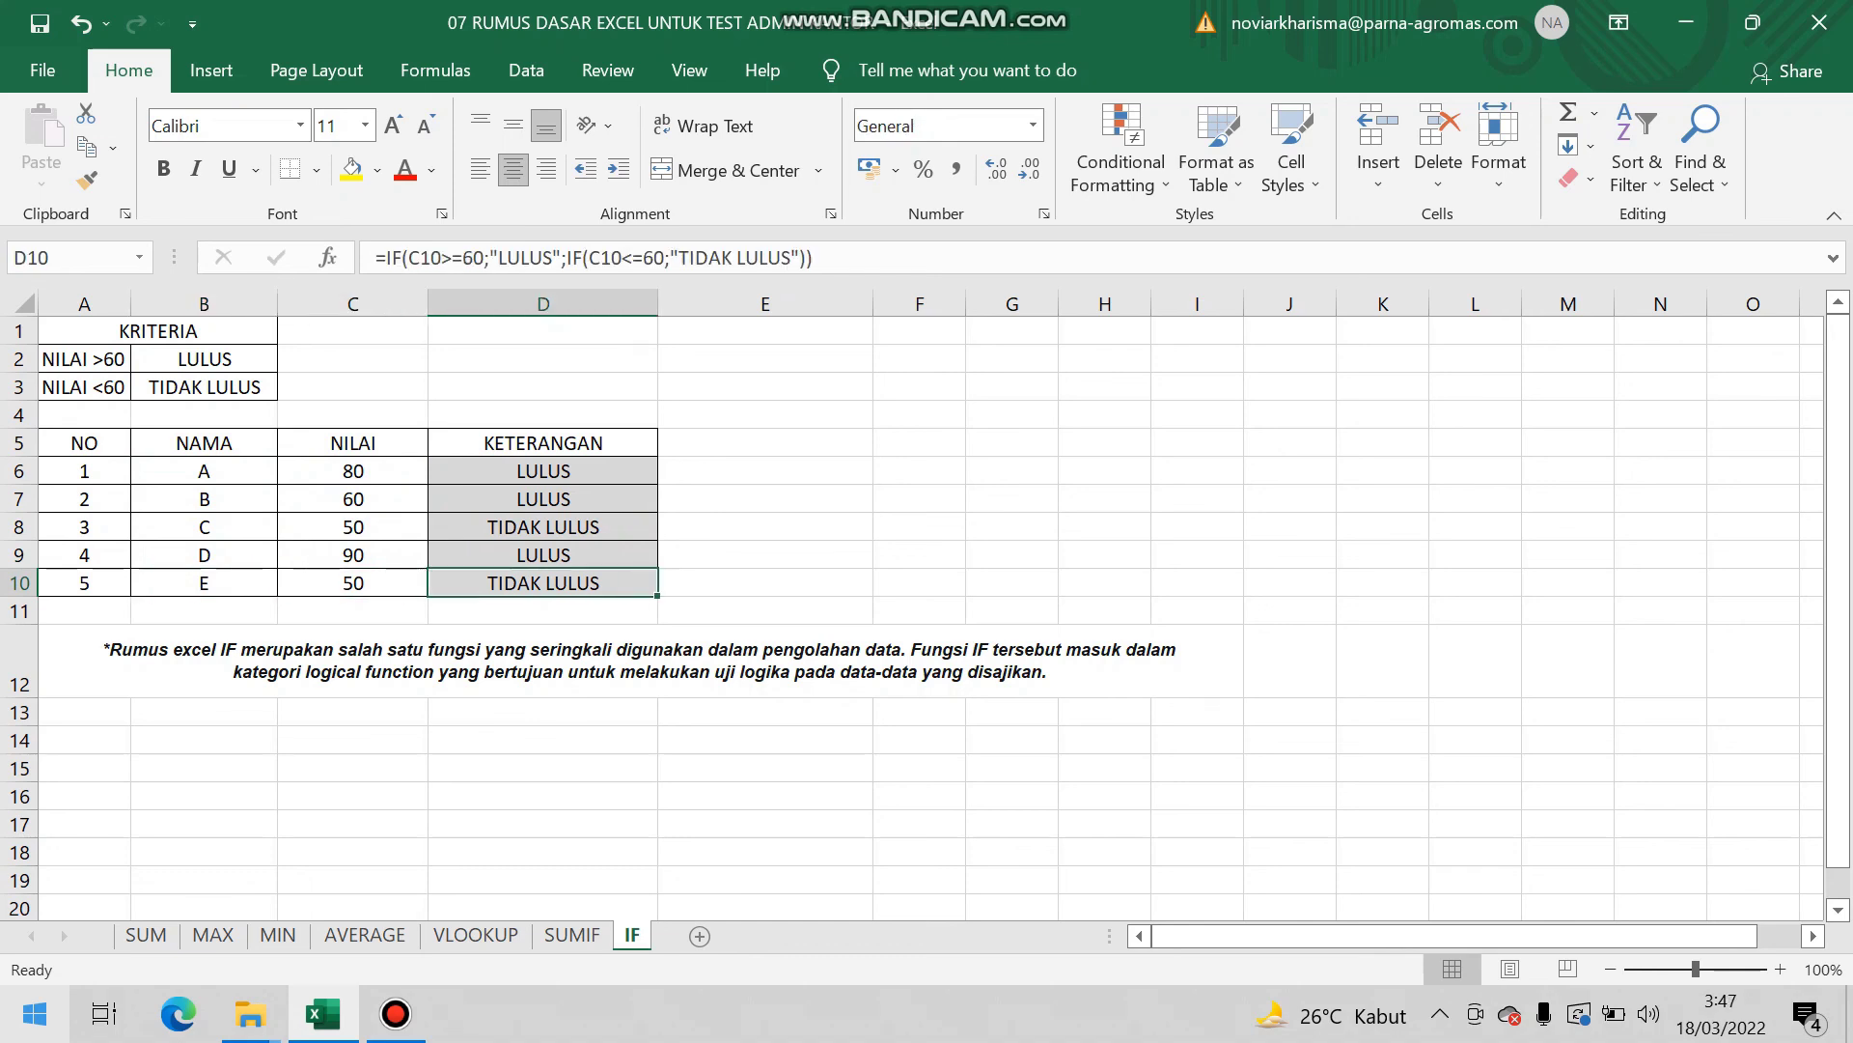
pyautogui.press('Up')
pyautogui.press('Up')
pyautogui.press('Up')
pyautogui.press('Up')
pyautogui.press('Down')
pyautogui.press('Down')
pyautogui.press('Down')
pyautogui.press('Down')
pyautogui.press('Up')
pyautogui.press('Up')
pyautogui.press('Up')
pyautogui.press('Up')
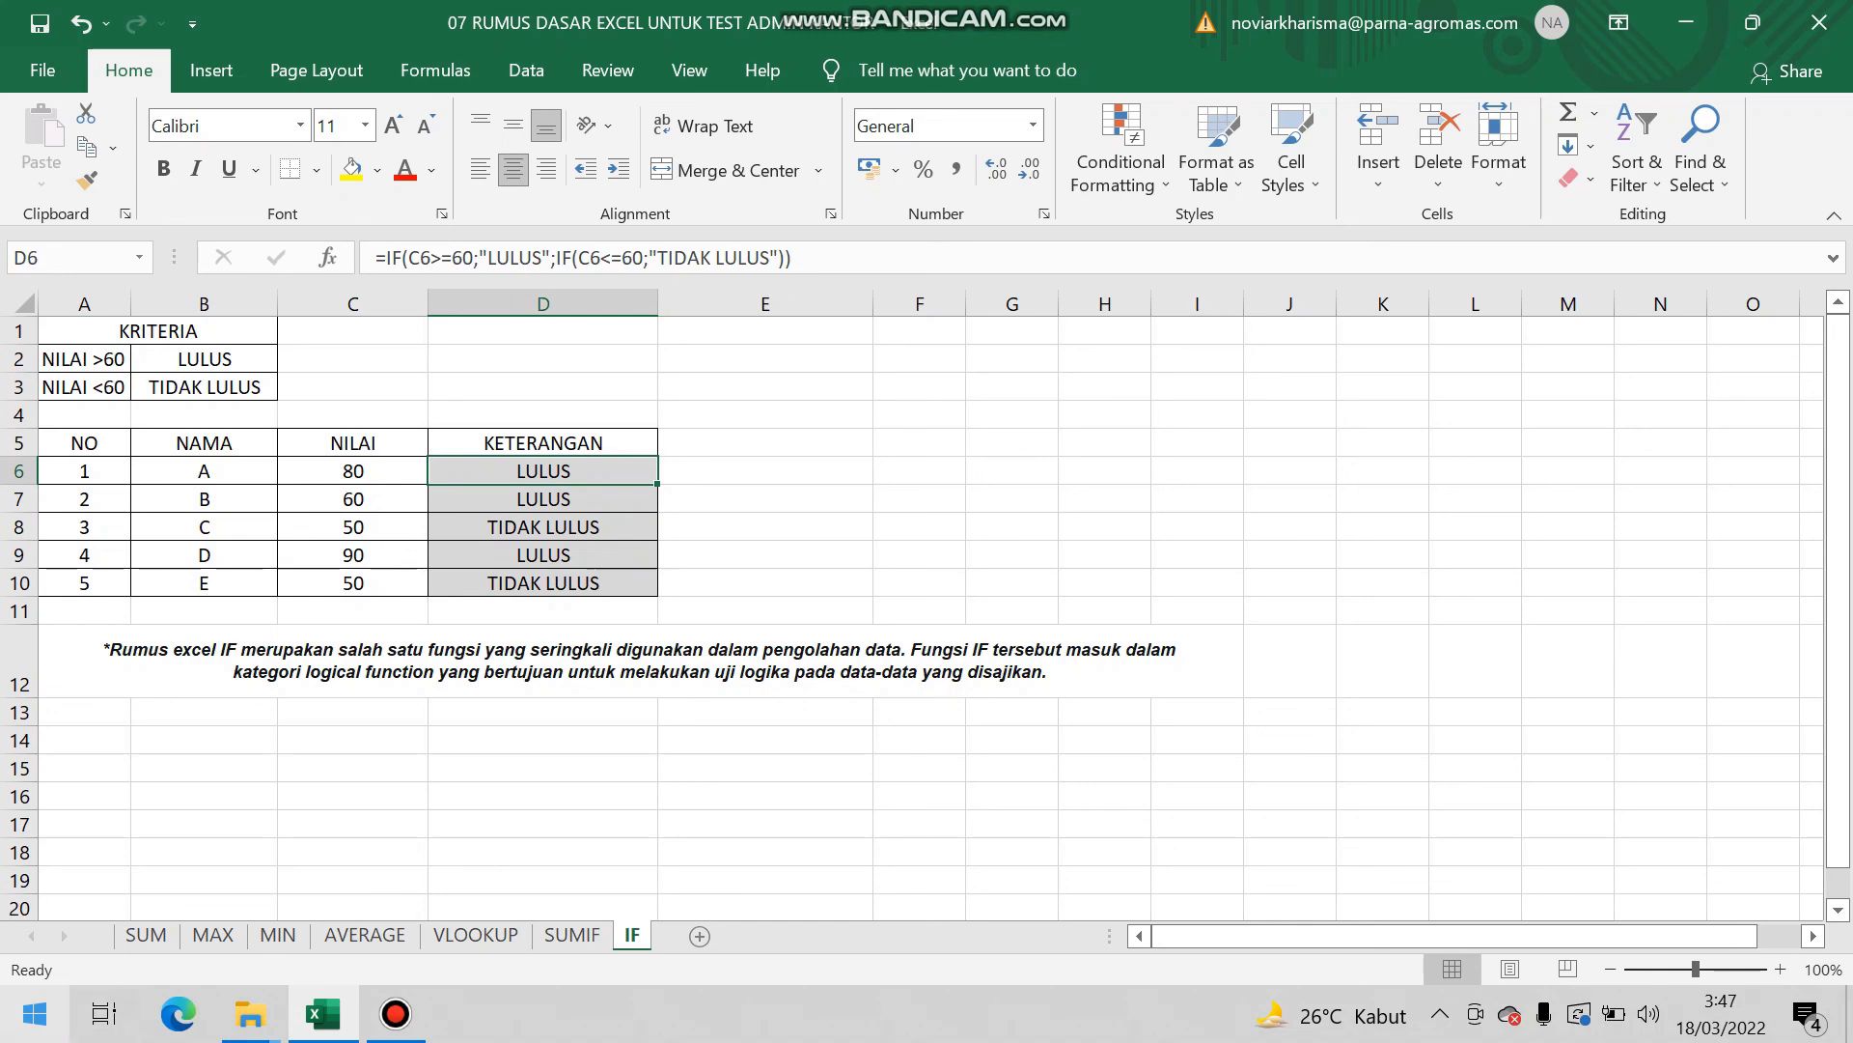
pyautogui.click(394, 1014)
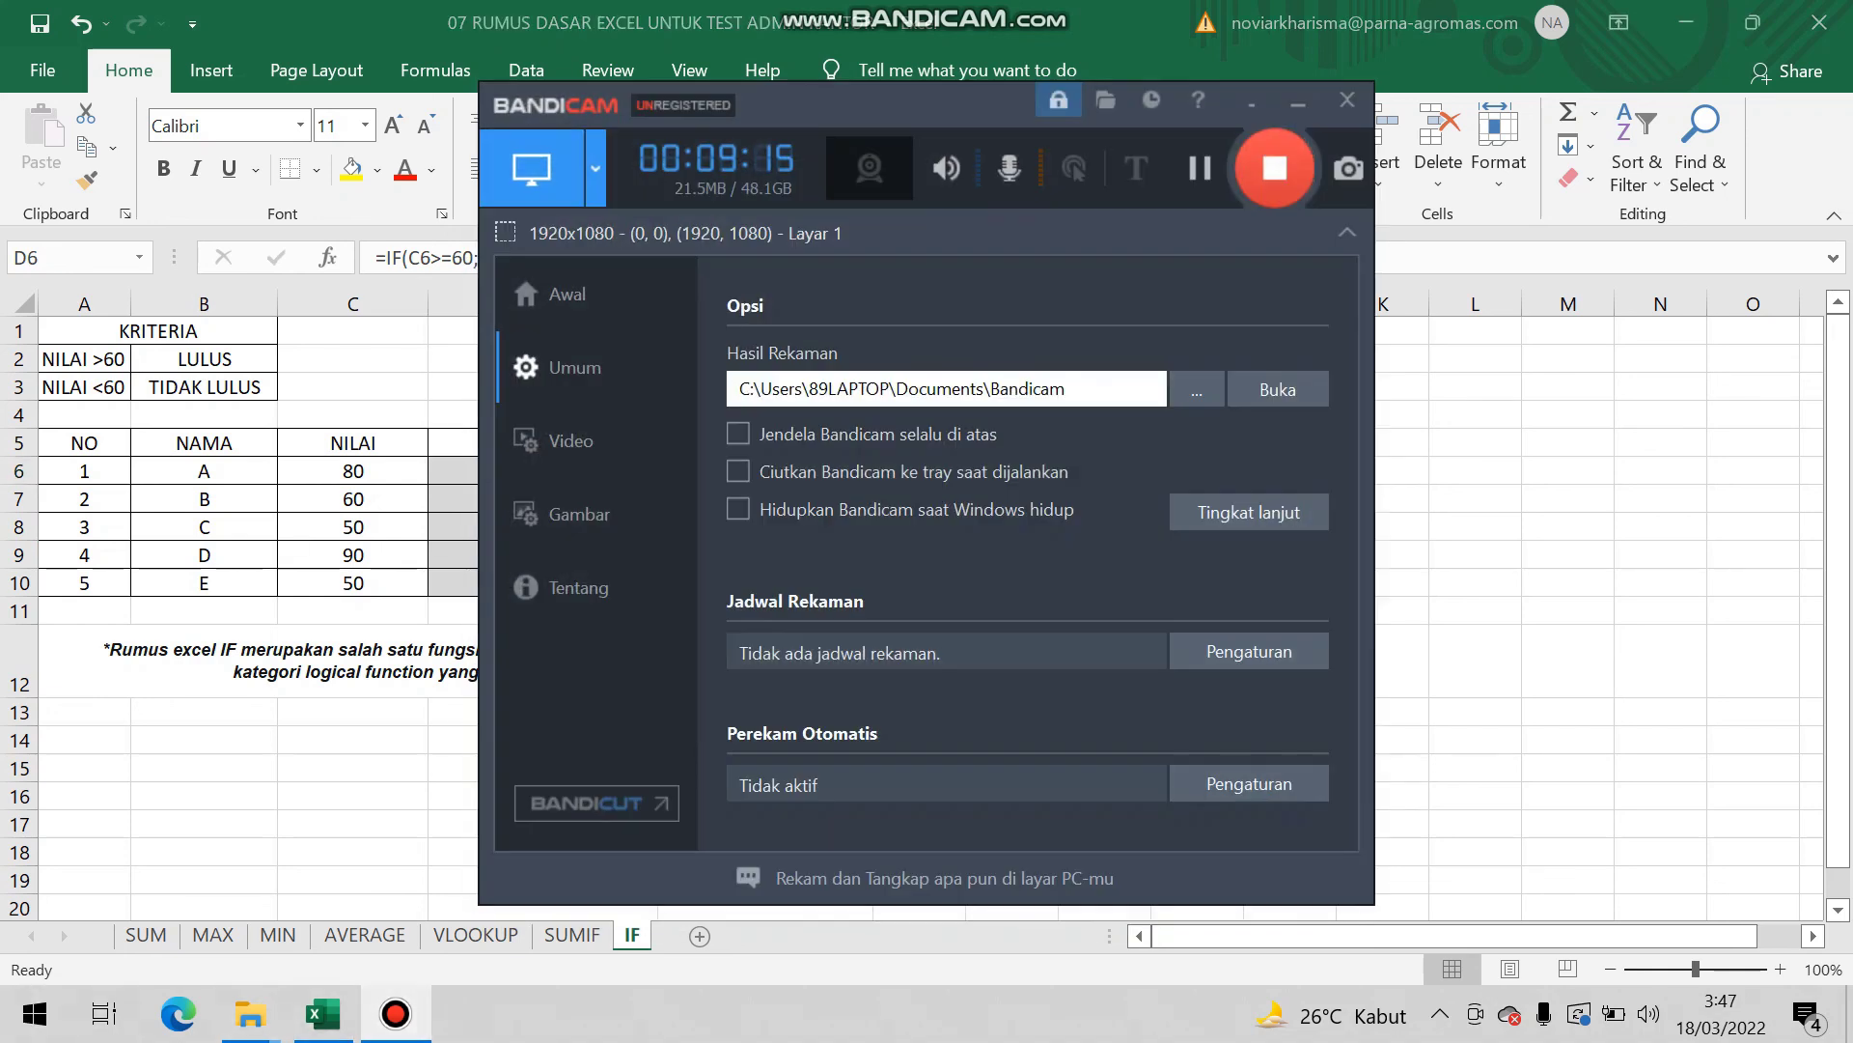